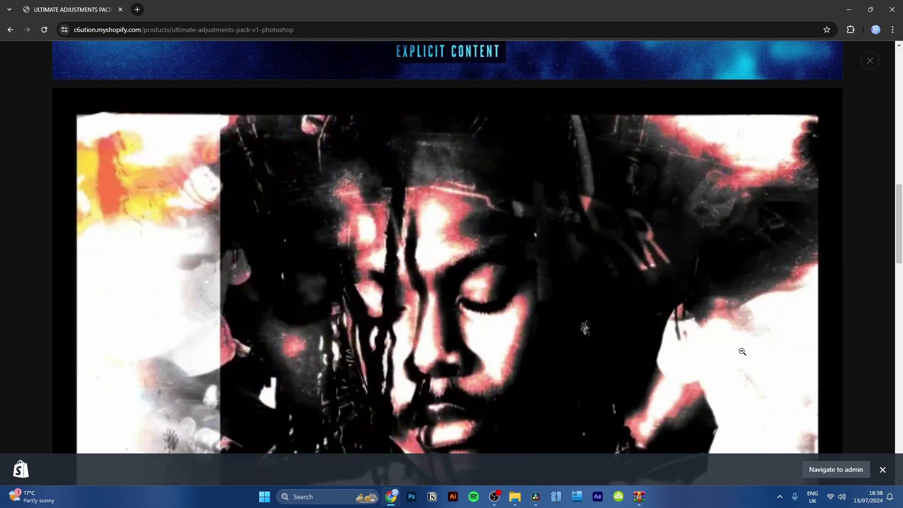
scroll(676, 320, down, 5)
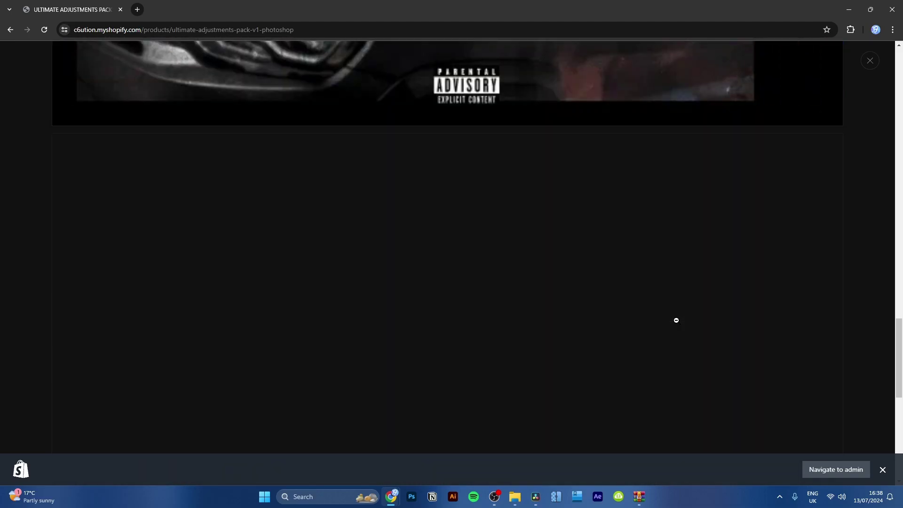
scroll(676, 320, up, 1)
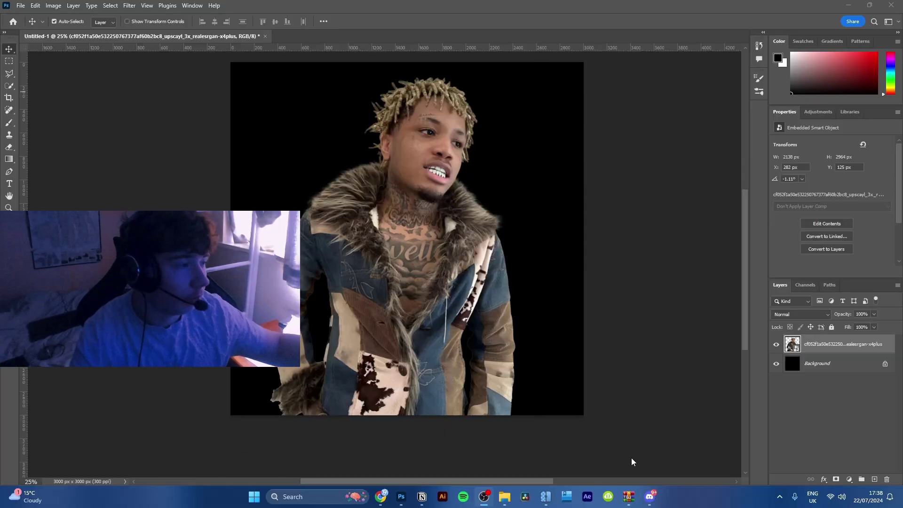
Add a black-to-white Gradient Map adjustment above the portrait and set its blend mode to Overlay
click(850, 479)
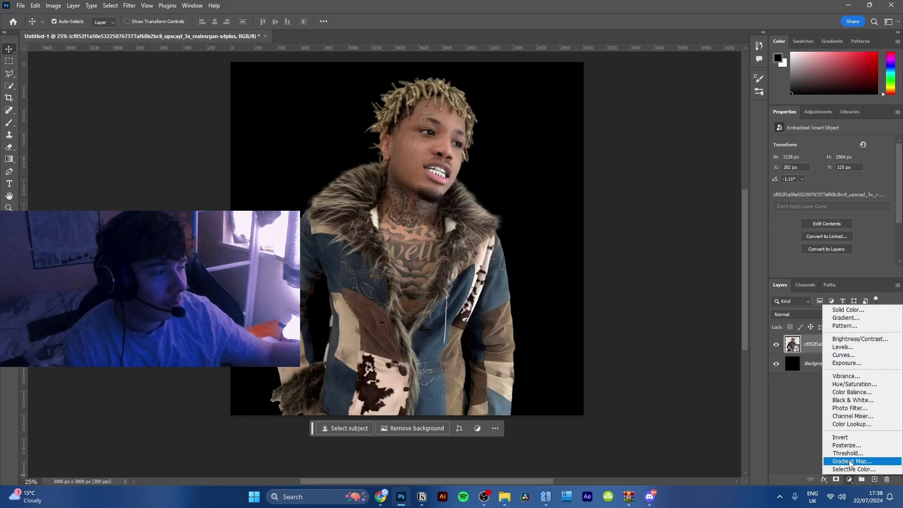
click(841, 468)
click(793, 315)
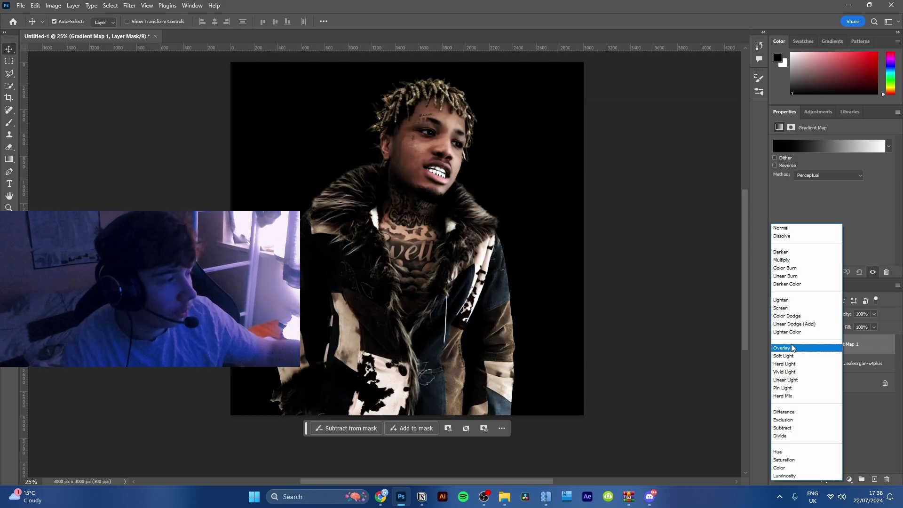
click(781, 347)
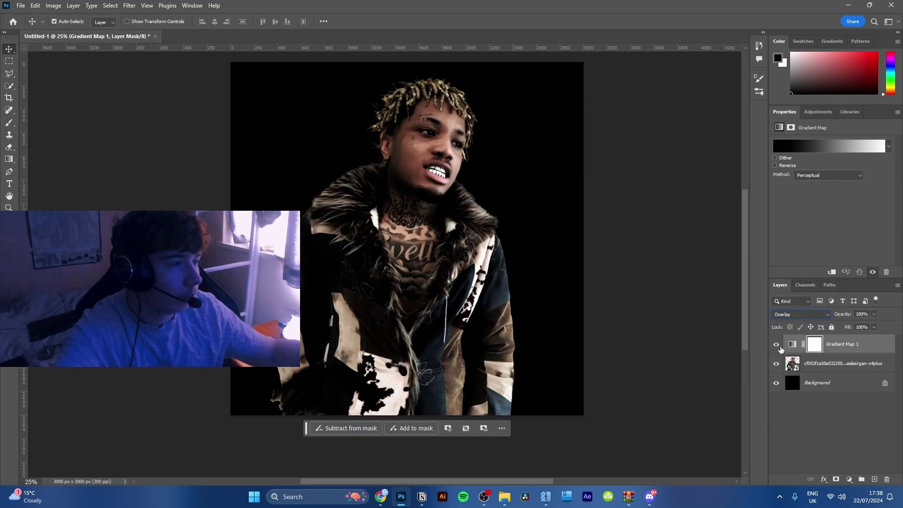
Add a Curves adjustment and shape a gentle S-curve by lowering the shadows and raising the highlights
click(849, 478)
click(842, 359)
drag(807, 237, 809, 252)
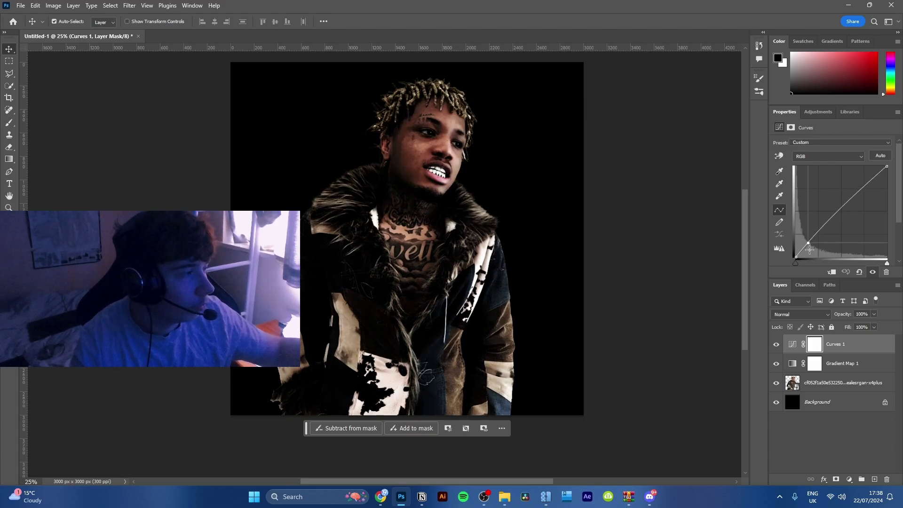
drag(872, 190, 866, 182)
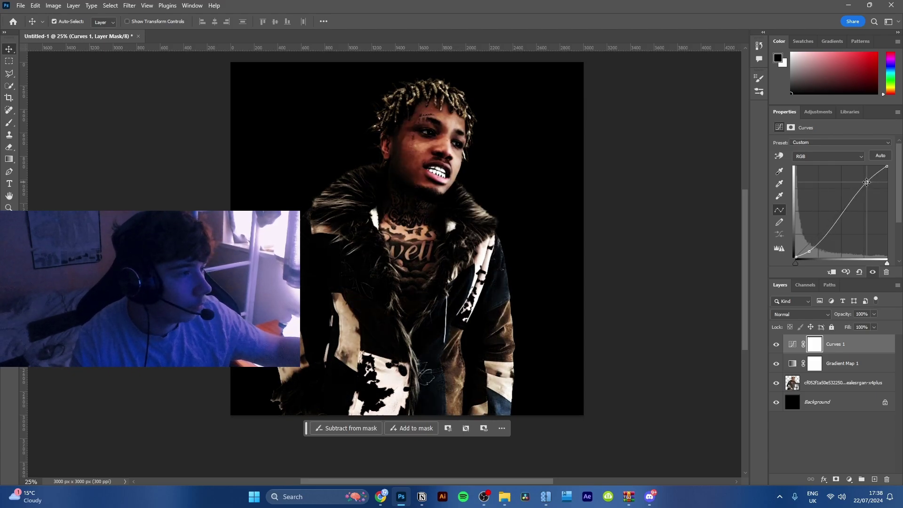
Add a Brightness/Contrast adjustment with brightness 44 and contrast 17
click(849, 479)
click(842, 340)
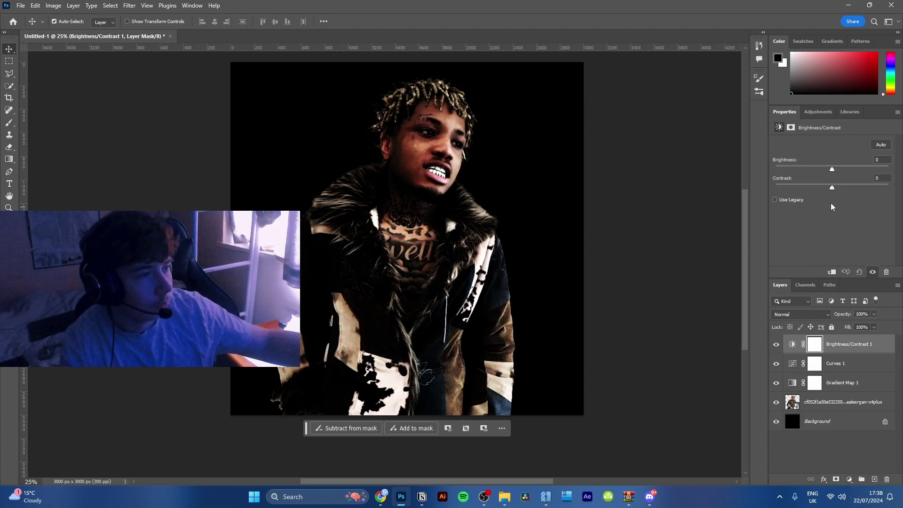
drag(830, 168, 854, 171)
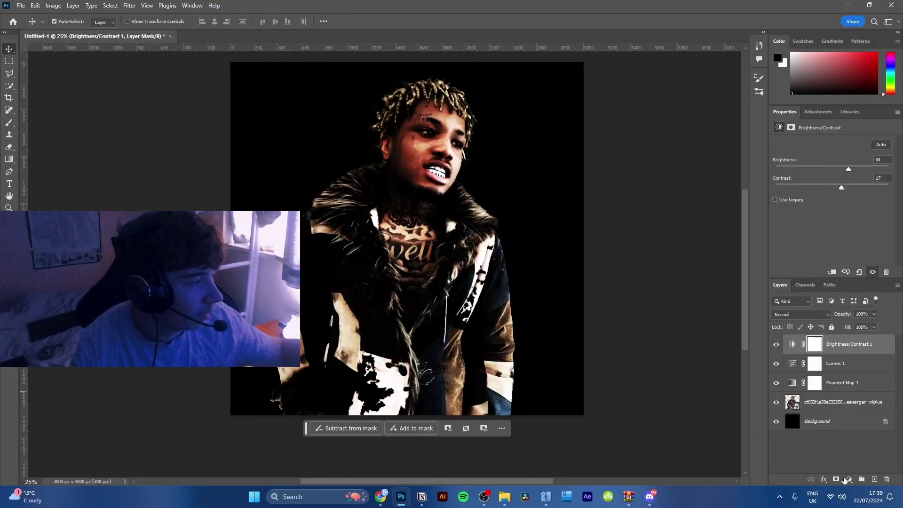
Add a second Gradient Map on top and insert a bright blue #0096ff colour stop at location 58%
click(848, 479)
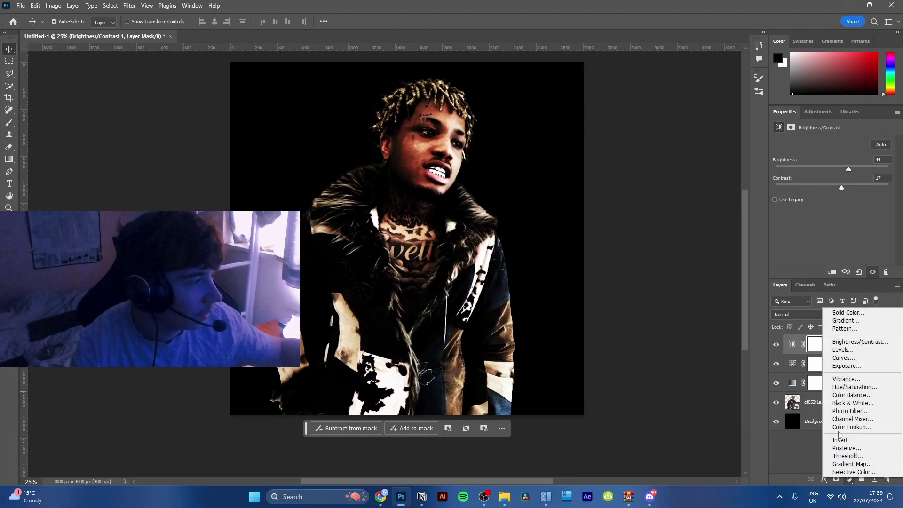
click(855, 466)
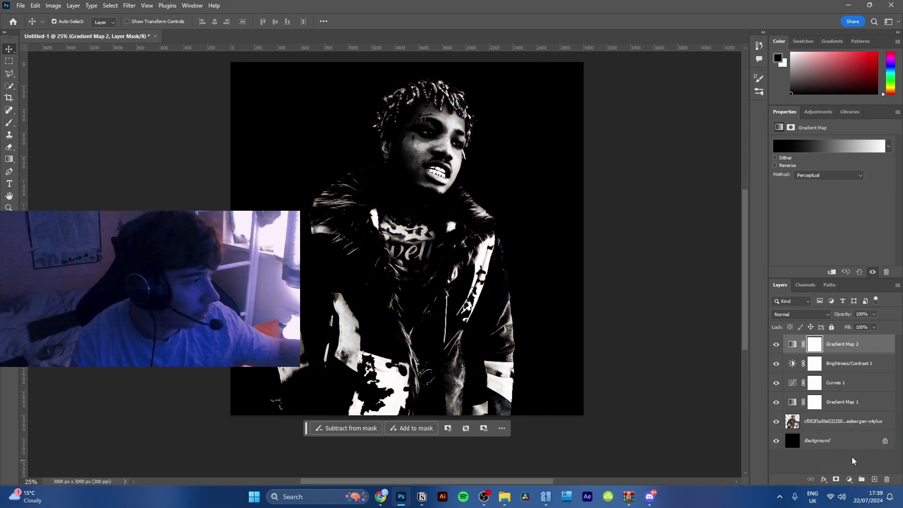
click(810, 147)
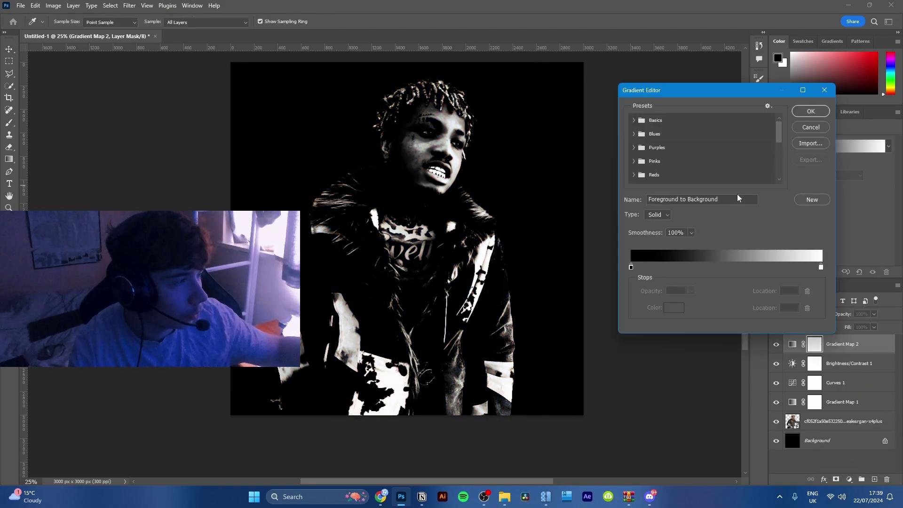
click(742, 269)
click(670, 309)
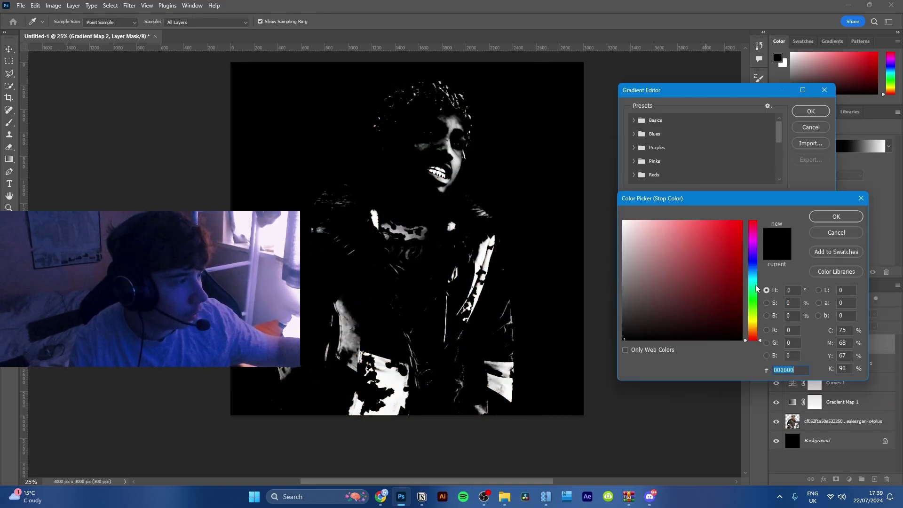
mouse_move(755, 289)
mouse_down()
mouse_move(753, 268)
mouse_move(754, 276)
mouse_up()
click(741, 221)
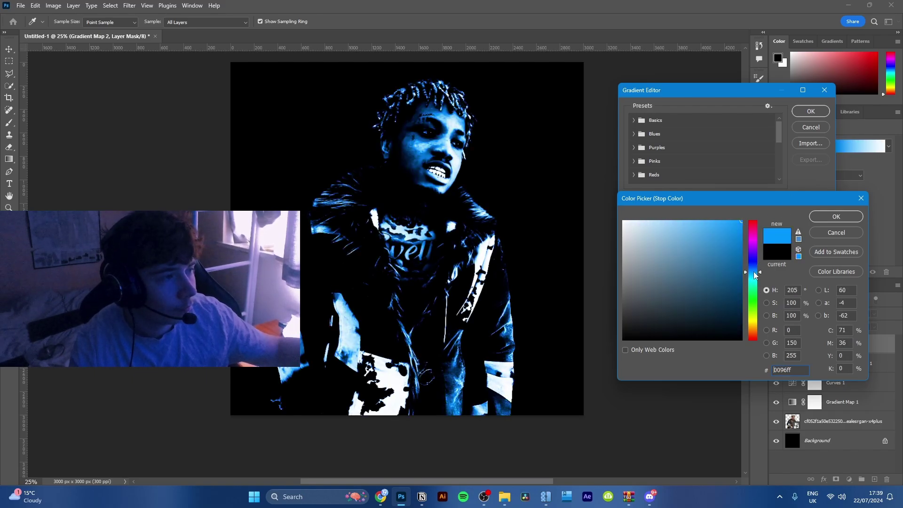
click(836, 217)
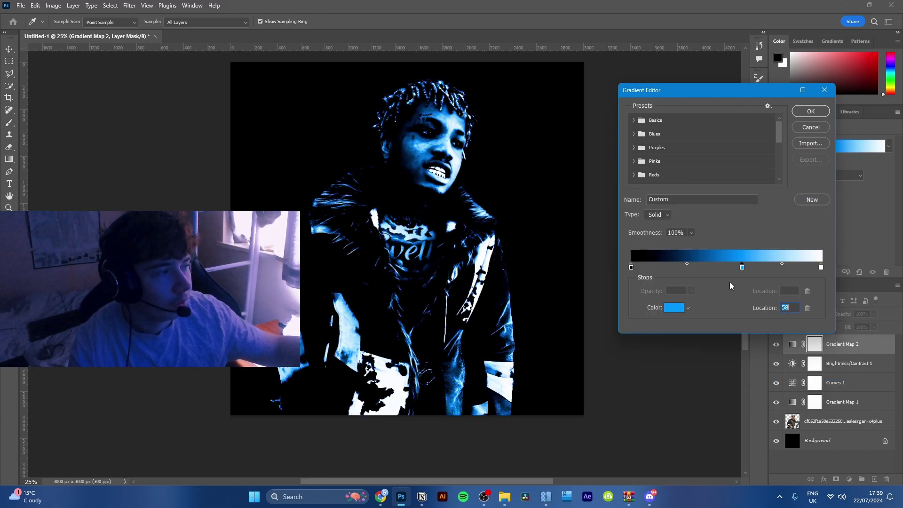
Recolour the middle gradient stop to muted blue #3c627d and set the second Gradient Map's blend mode to Overlay
click(666, 311)
click(681, 299)
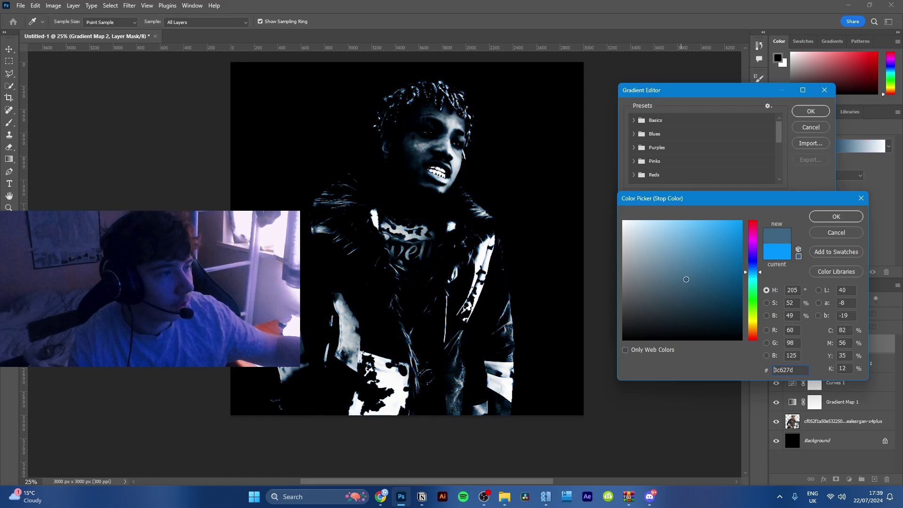
click(824, 217)
click(810, 112)
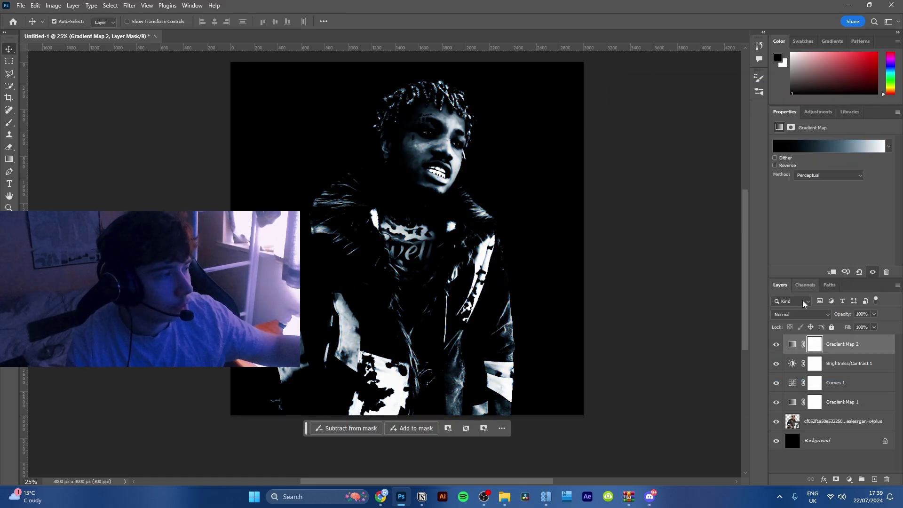
click(804, 314)
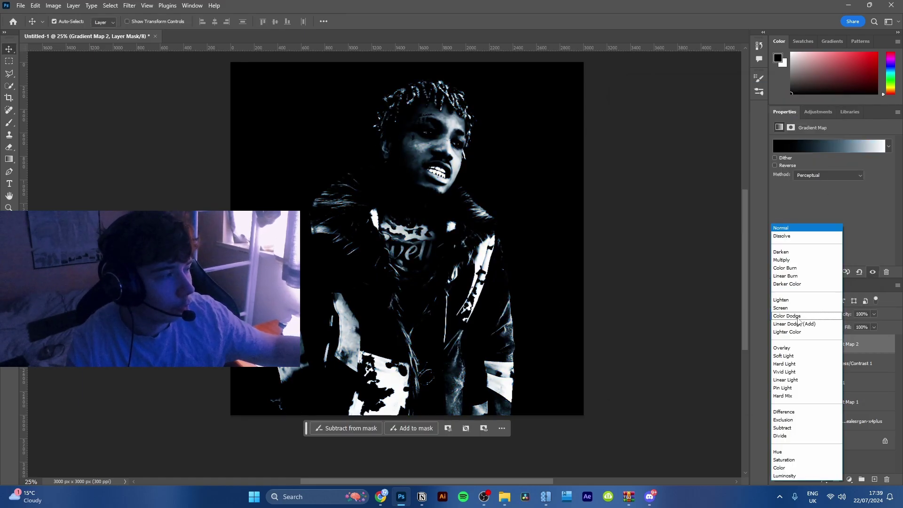
click(780, 347)
Switch to Chrome, search Google Images for "wild west background night" and copy the Wallpapers.com night street image
key(alt+Tab)
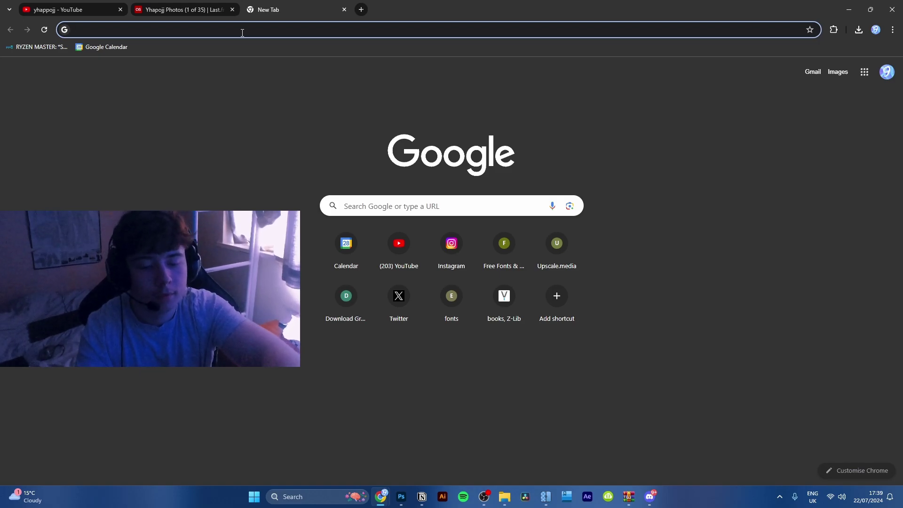
text(wild west)
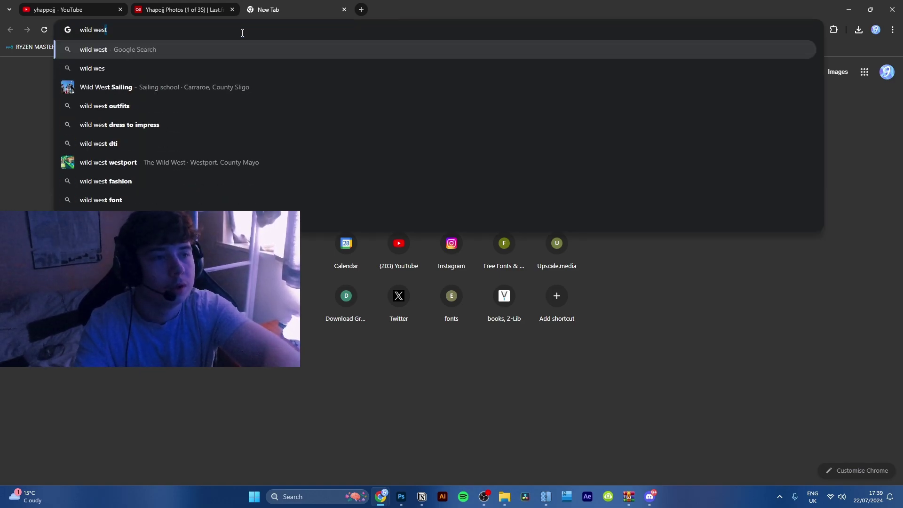
key(Return)
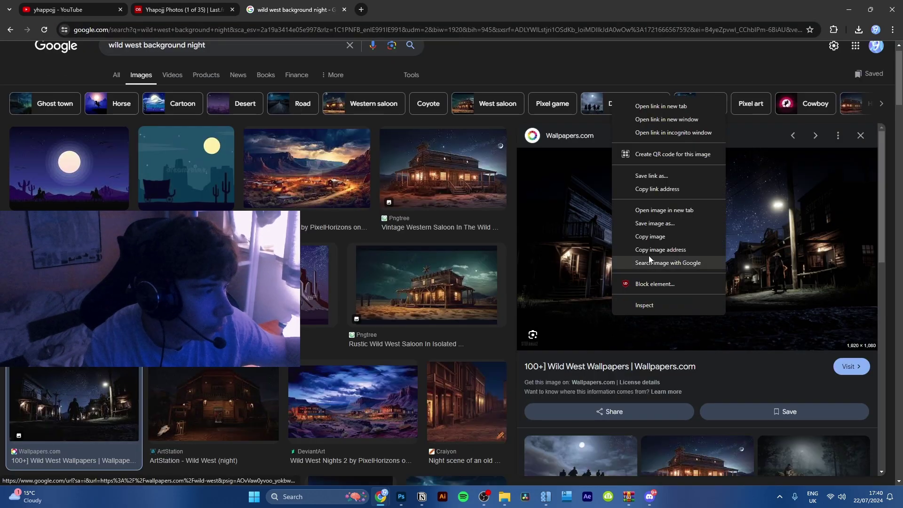
click(656, 233)
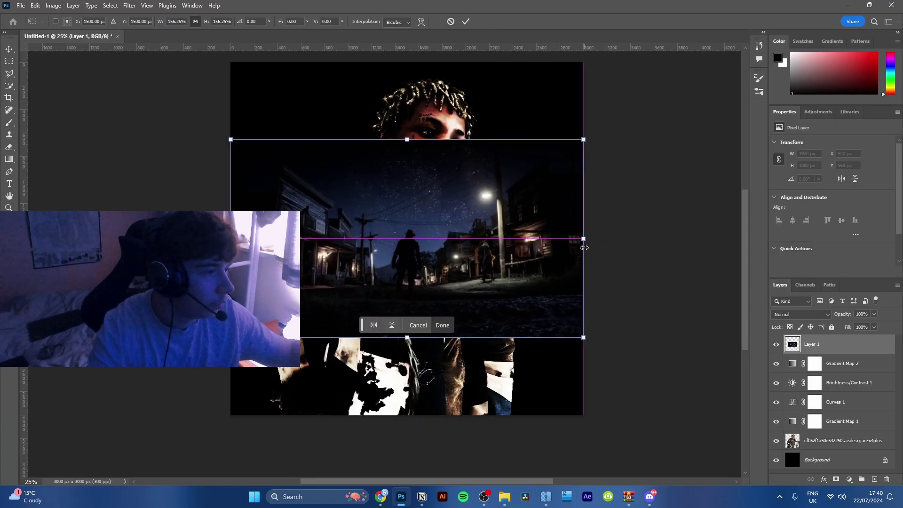
Scale the pasted western street image to about 203% and move its layer between the portrait and the Background
drag(407, 338, 410, 388)
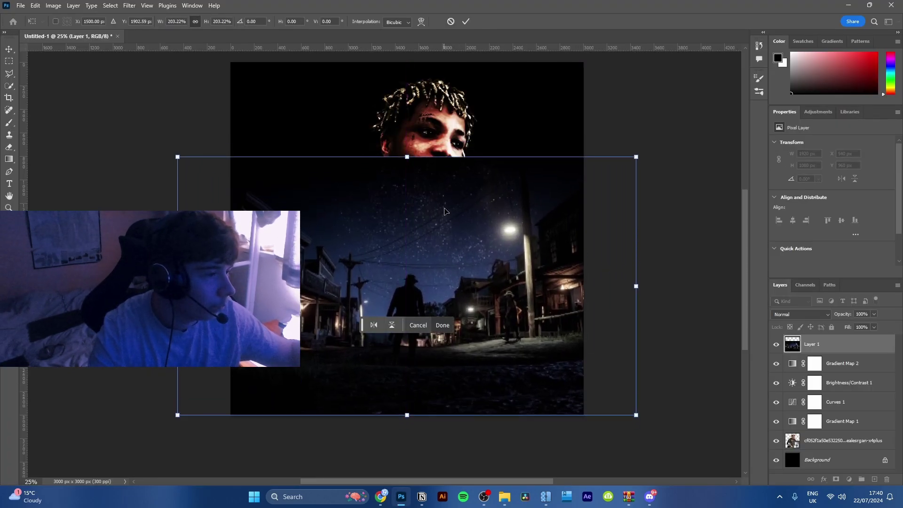
key(Return)
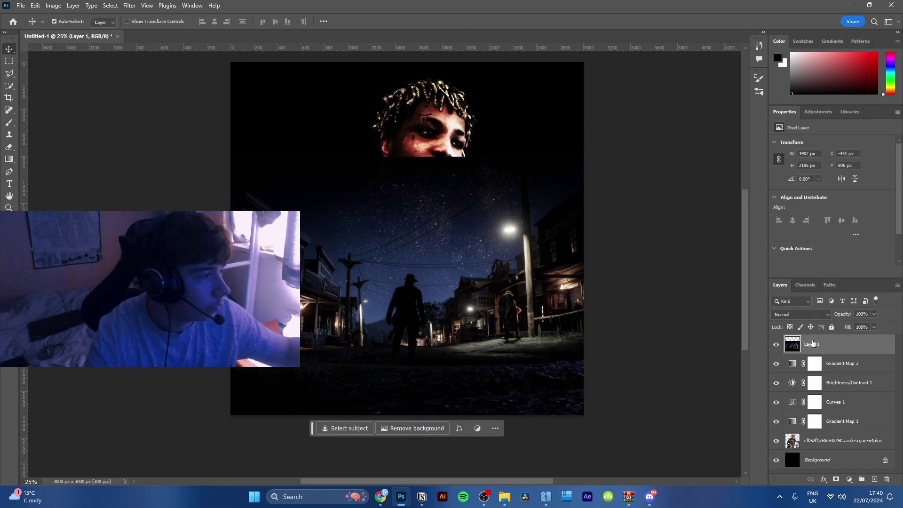
drag(813, 344, 798, 450)
Centre the western street image on the canvas behind the portrait and scale it to about 100.6%
drag(569, 329, 583, 263)
key(ctrl+t)
drag(645, 231, 521, 261)
drag(399, 258, 492, 223)
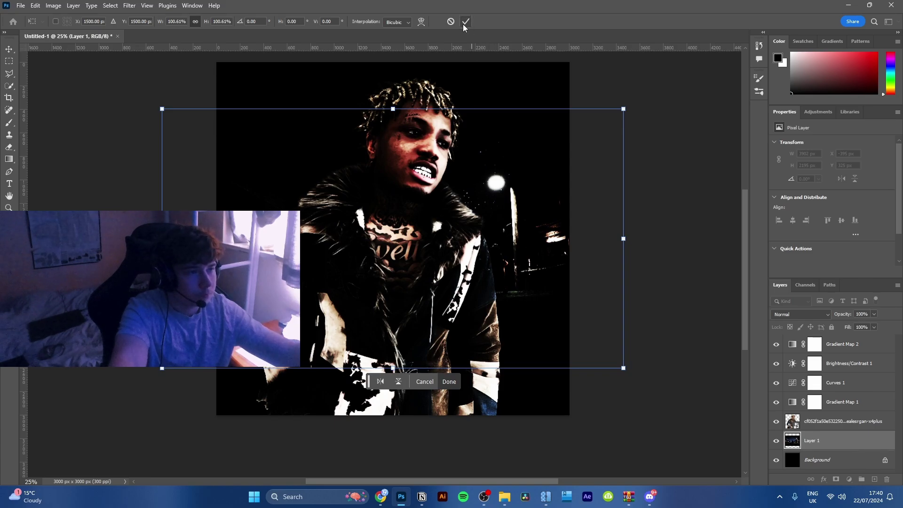
click(466, 21)
Hide the portrait layer and inspect the western street background on its own
scroll(506, 141, up, 3)
drag(474, 236, 519, 200)
click(776, 421)
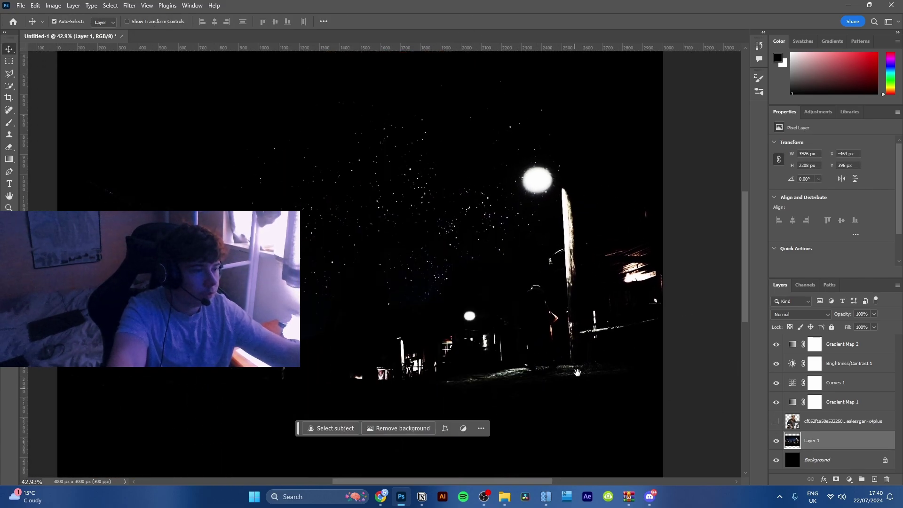
scroll(611, 330, down, 3)
Switch to Chrome and search Google Images for "storm sky"
mouse_move(392, 495)
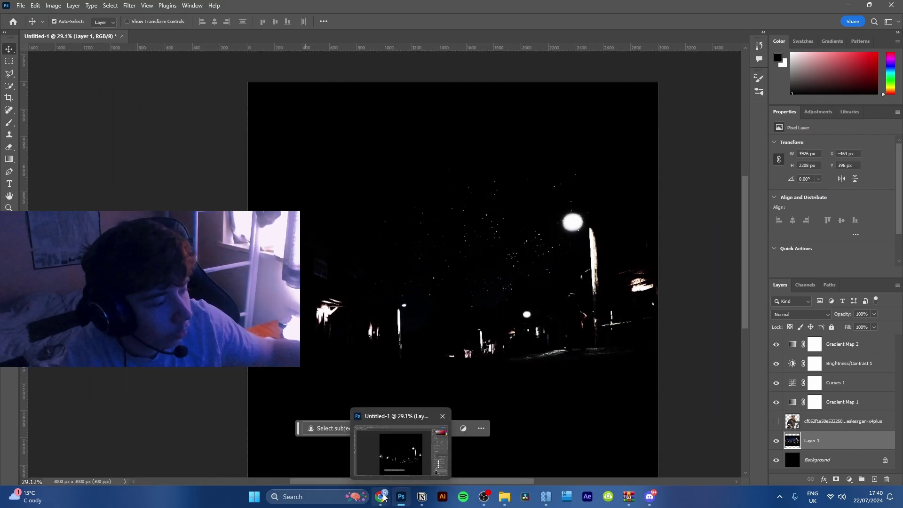
click(430, 445)
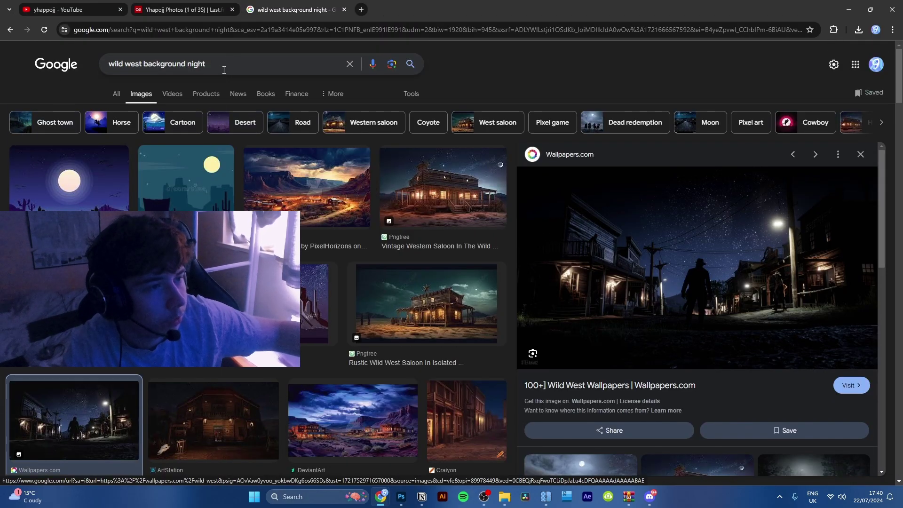
triple_click(223, 70)
text(storm )
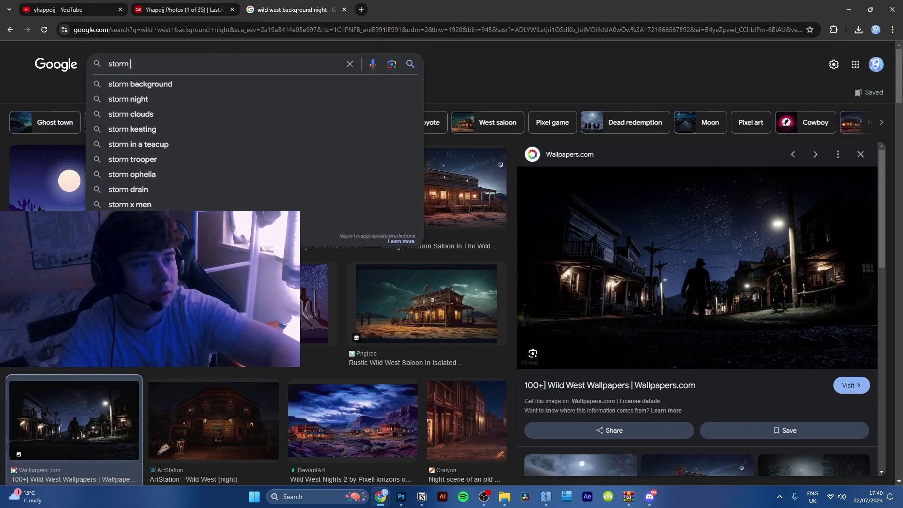
text(sky)
key(Return)
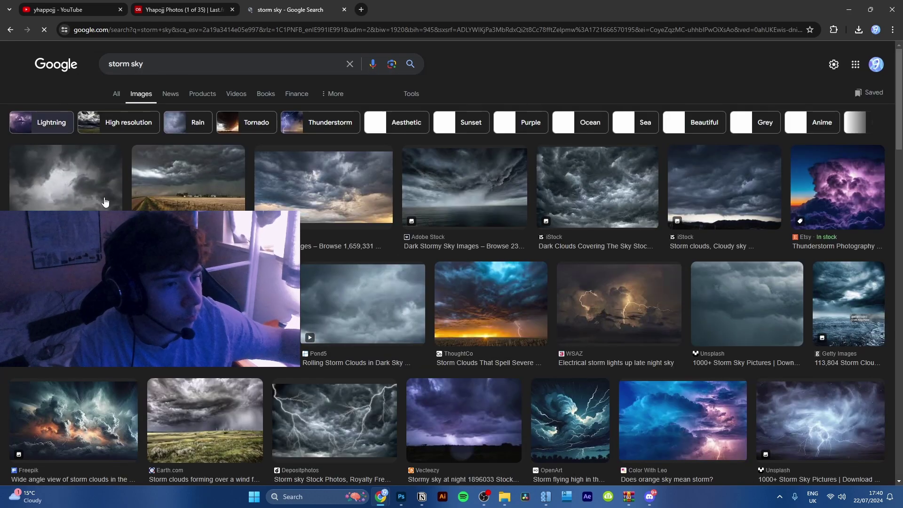
Copy the Adobe Stock dark stormy sky image and paste it in Photoshop above the western street layer
click(470, 197)
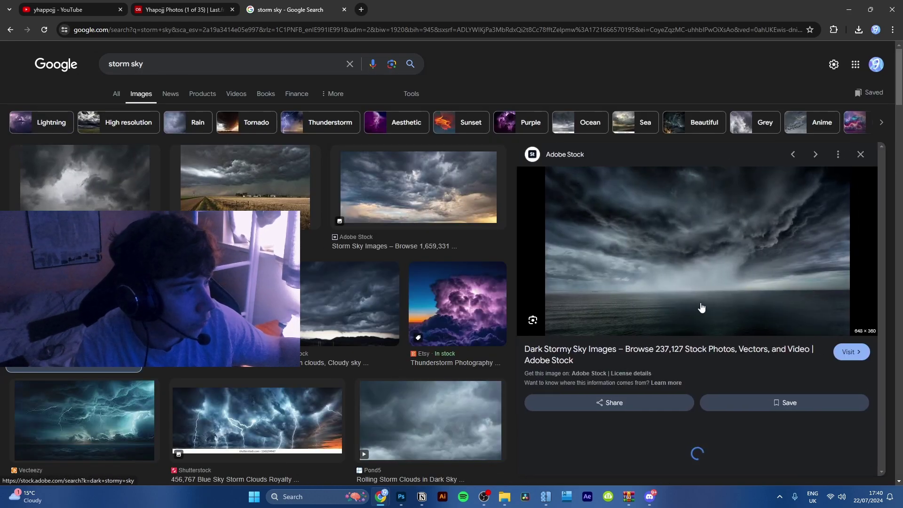
right_click(694, 285)
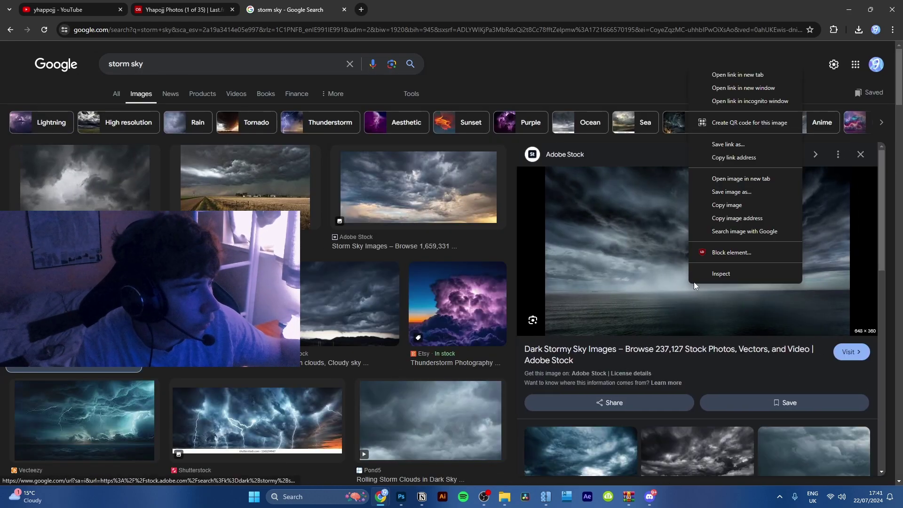
click(725, 205)
click(404, 501)
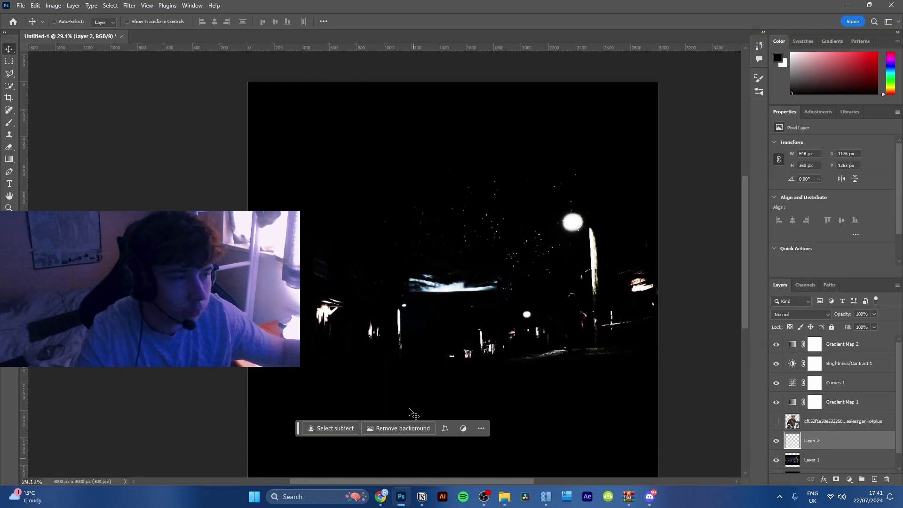
key(ctrl+v)
Scale the pasted storm sky to about 904% and position it so that it covers the whole canvas
key(ctrl+t)
drag(452, 279, 574, 284)
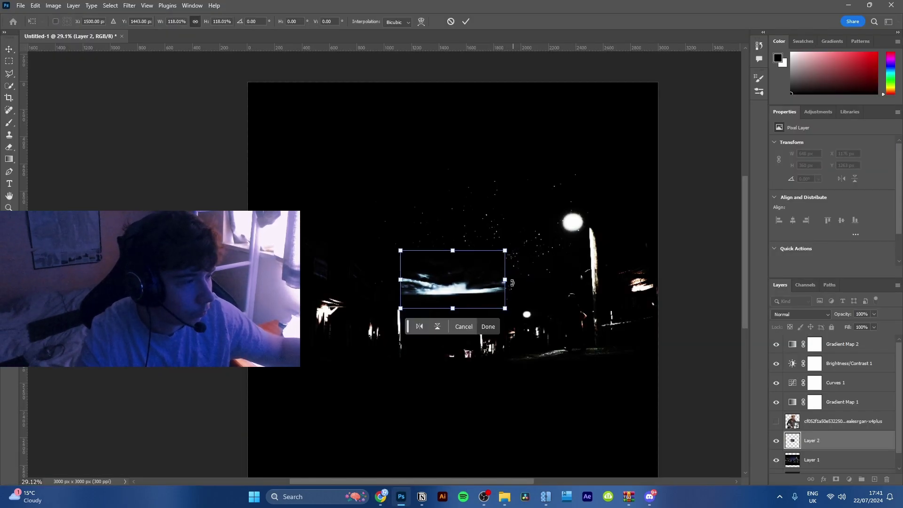
drag(506, 280, 705, 335)
drag(534, 317, 595, 247)
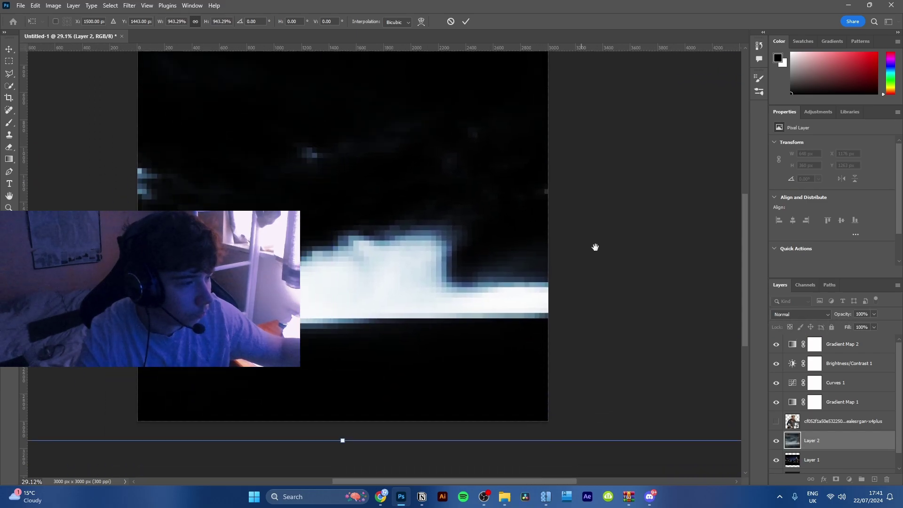
scroll(556, 262, down, 3)
drag(447, 337, 450, 330)
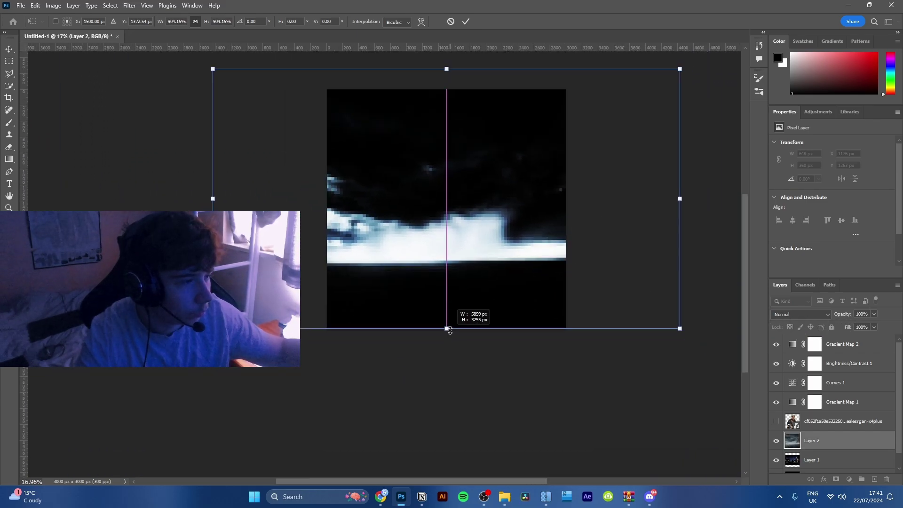
drag(461, 275, 474, 270)
click(464, 23)
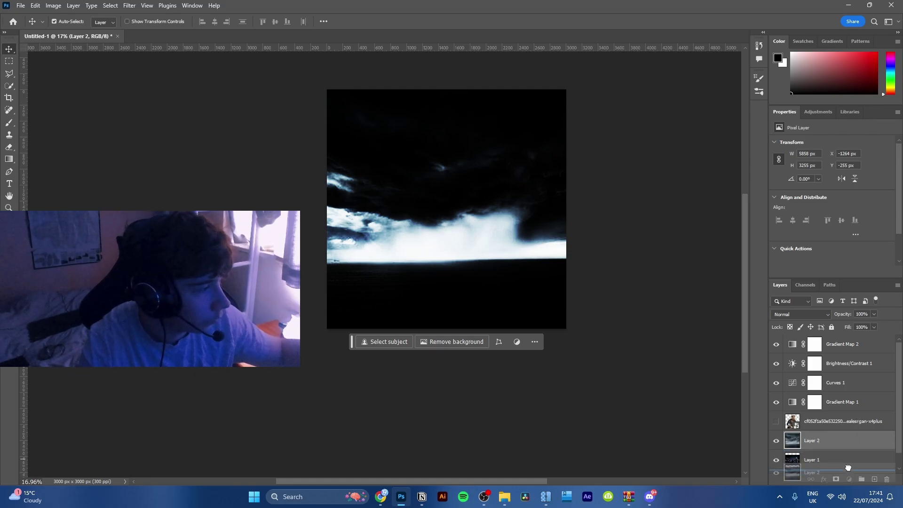
Move the storm sky layer beneath the western street layer and add a layer mask to the street
drag(848, 467, 846, 469)
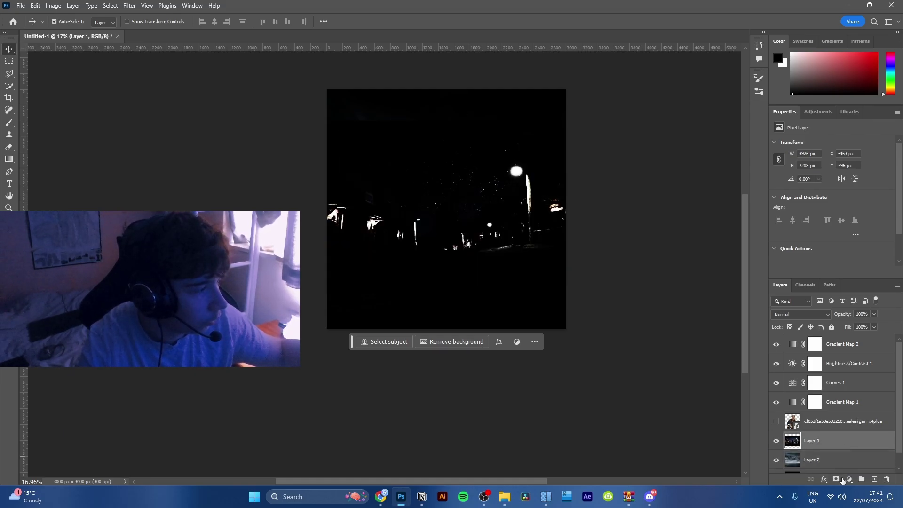
click(843, 480)
key(b)
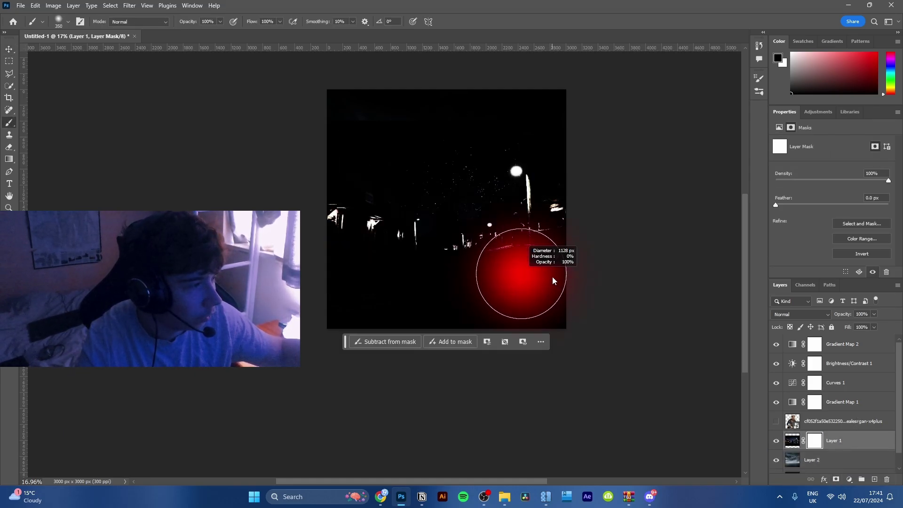
Paint black on the street's mask with a soft 1128 px brush across the lower ground and upper sky to reveal the storm image
drag(552, 280, 507, 302)
mouse_move(410, 301)
mouse_down()
mouse_move(304, 298)
mouse_move(381, 291)
mouse_move(333, 296)
mouse_up()
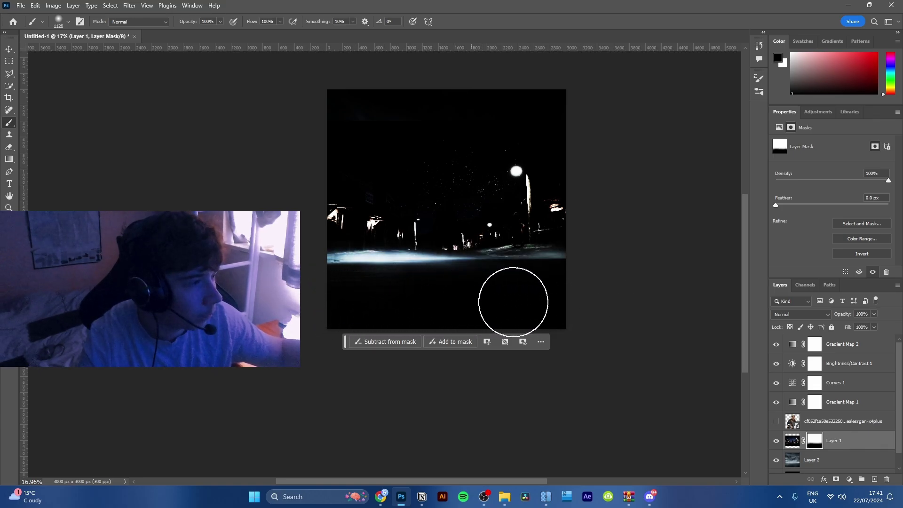
mouse_move(513, 302)
mouse_down()
mouse_move(495, 281)
mouse_move(556, 281)
mouse_move(553, 290)
mouse_move(677, 303)
mouse_up()
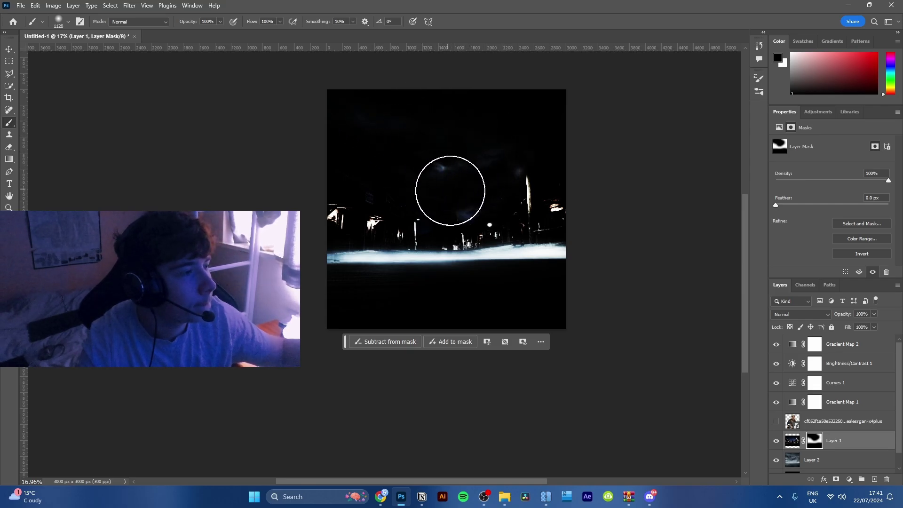
drag(450, 190, 454, 179)
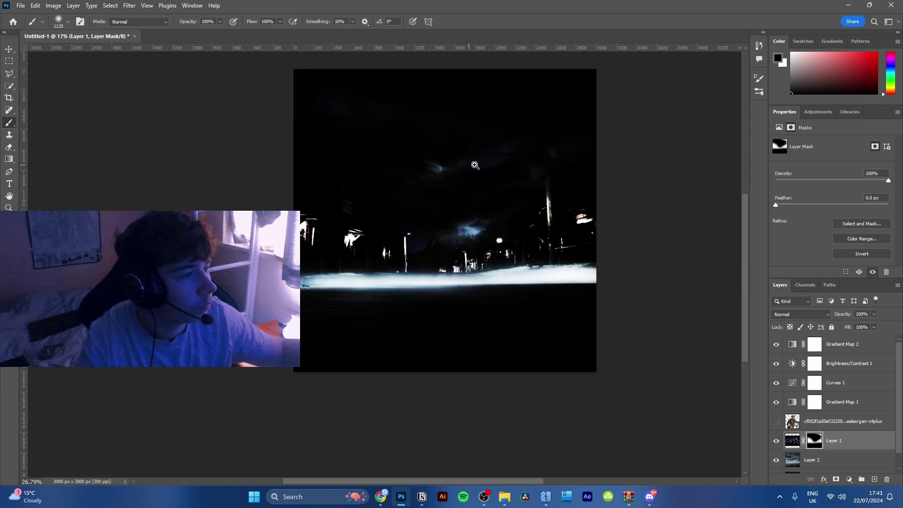
Mask out the middle of the street with a soft 794 px brush to reveal the bright clouds behind it
scroll(473, 165, up, 5)
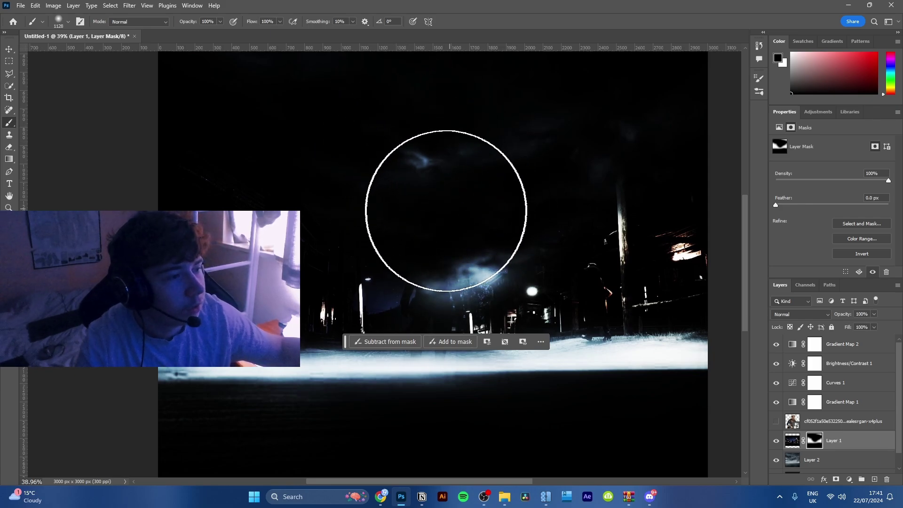
mouse_move(446, 220)
mouse_down()
mouse_move(461, 238)
mouse_move(435, 233)
mouse_up()
mouse_move(426, 265)
mouse_down()
mouse_move(443, 283)
mouse_move(449, 196)
mouse_move(432, 214)
mouse_move(437, 245)
mouse_move(435, 195)
mouse_up()
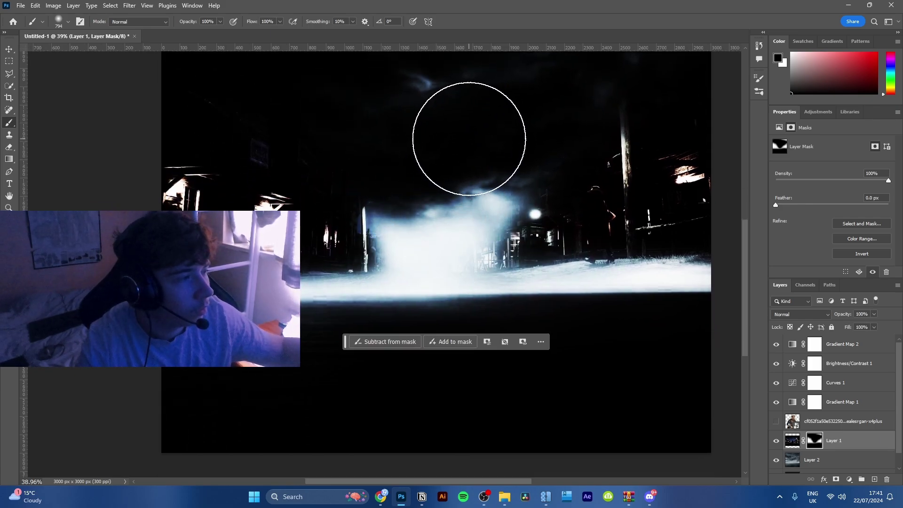
drag(477, 121, 416, 173)
Refine the street's mask, restoring the tall post on the right and the buildings on the left while hiding the upper lamp
key(x)
mouse_move(585, 151)
mouse_down()
mouse_move(563, 163)
mouse_move(574, 181)
mouse_up()
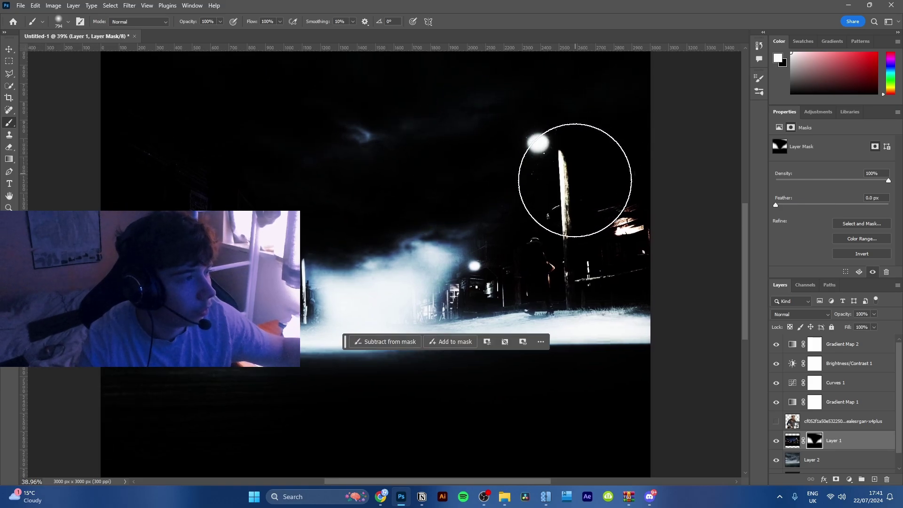
key(x)
mouse_move(524, 95)
mouse_down()
mouse_move(489, 155)
mouse_move(526, 75)
mouse_up()
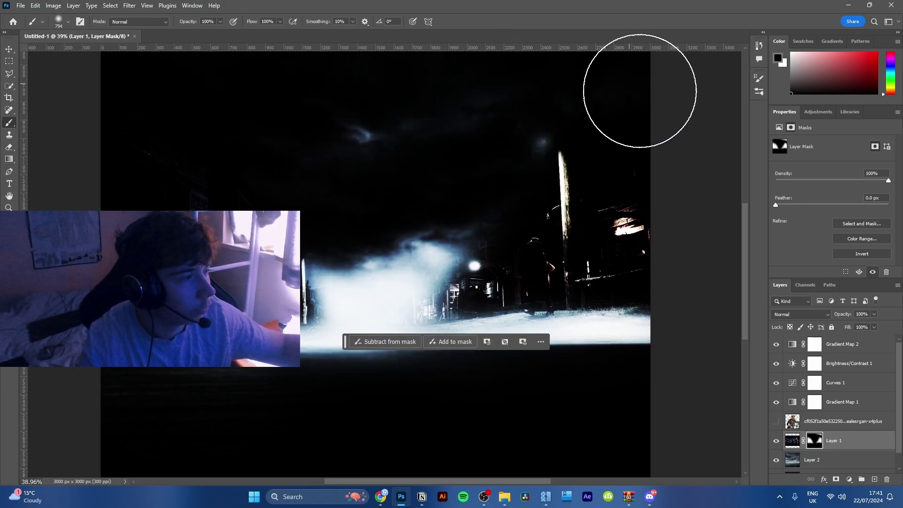
drag(232, 230, 329, 262)
key(x)
mouse_move(266, 201)
mouse_down()
mouse_move(352, 231)
mouse_move(250, 170)
mouse_up()
key(x)
scroll(350, 226, down, 2)
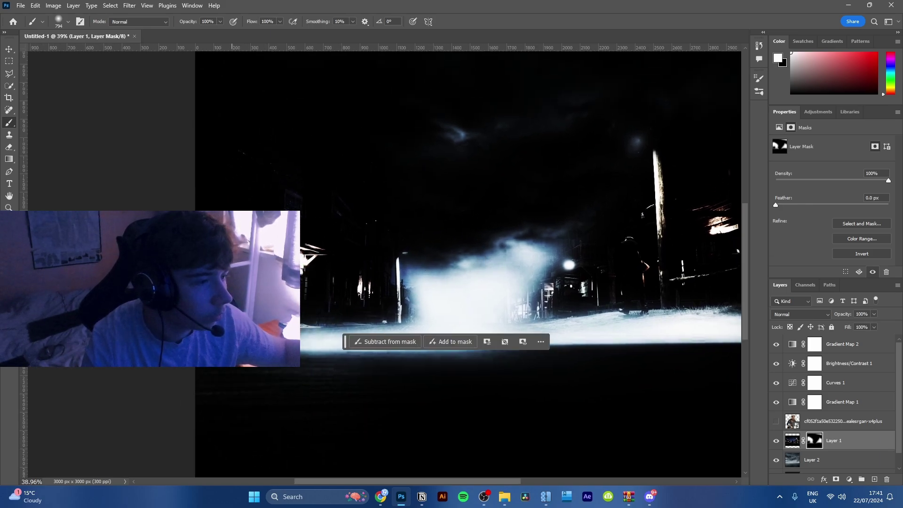
drag(249, 373, 177, 403)
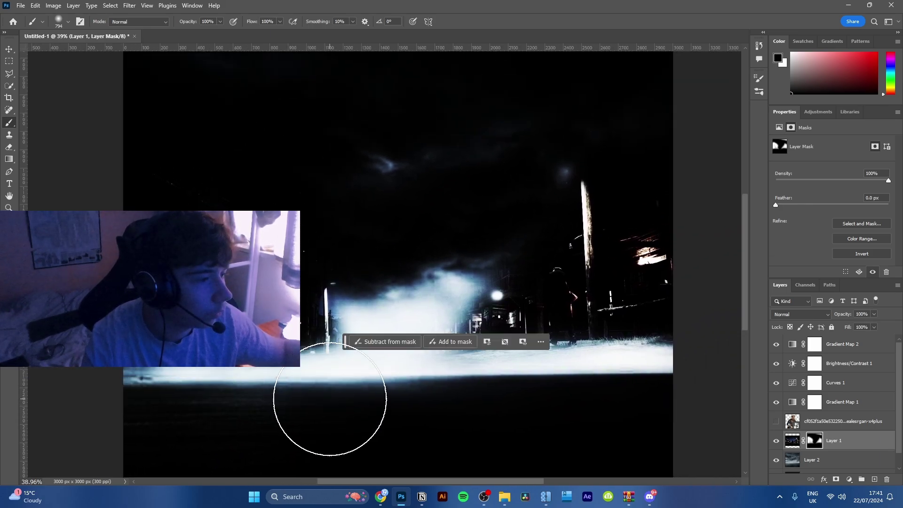
Add a new layer above the street and paint a soft white glow across the full width of the horizon
click(872, 479)
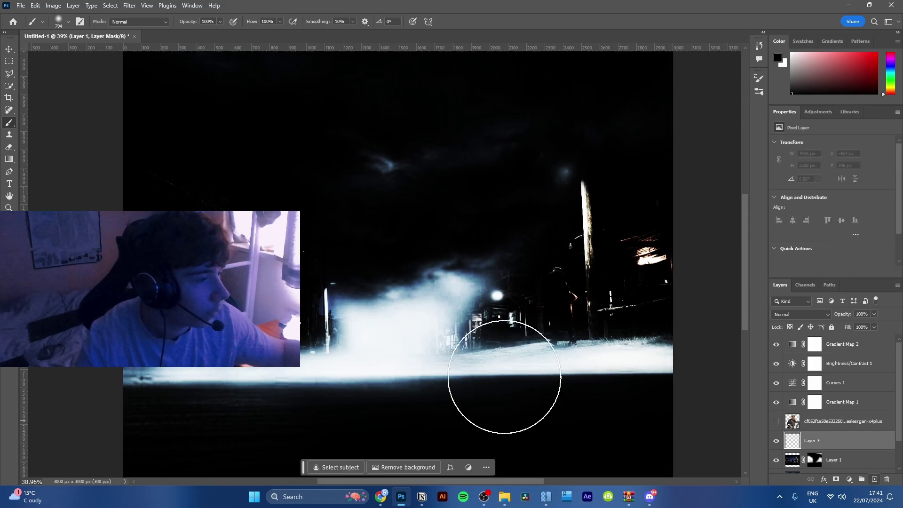
key(x)
drag(336, 340, 449, 390)
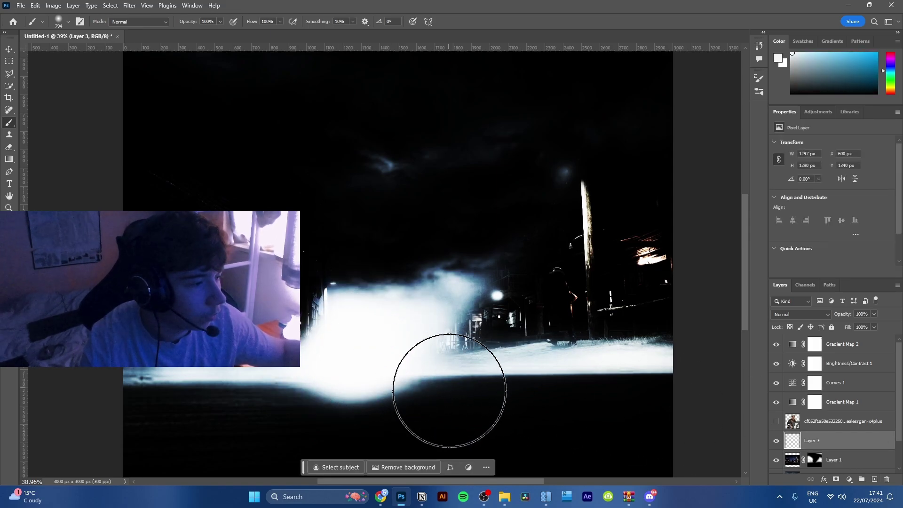
drag(229, 356, 265, 383)
mouse_move(166, 376)
mouse_down()
mouse_move(317, 376)
mouse_move(489, 393)
mouse_move(545, 377)
mouse_move(644, 370)
mouse_move(560, 272)
mouse_move(507, 237)
mouse_up()
key(ctrl+z)
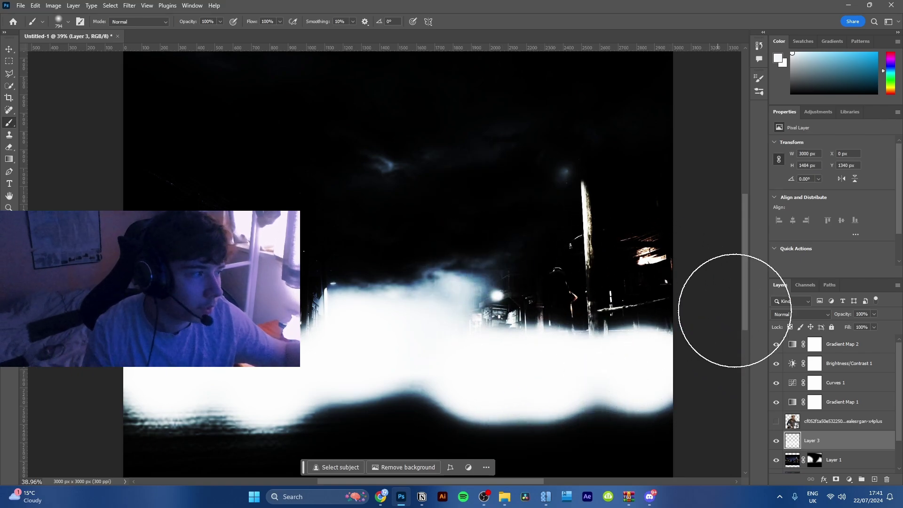
Blend the white glow layer as Linear Dodge (Add) with 16% fill and show the portrait again
click(799, 314)
click(801, 326)
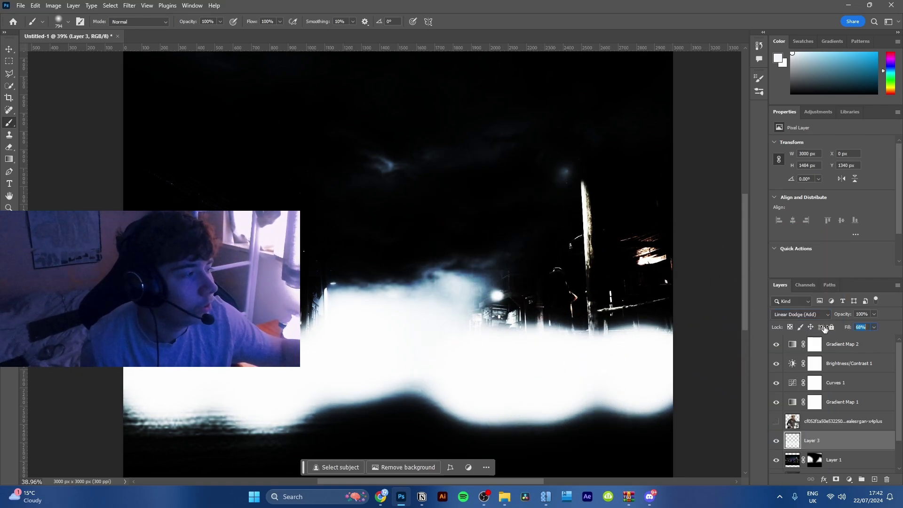
drag(824, 328, 806, 334)
click(777, 421)
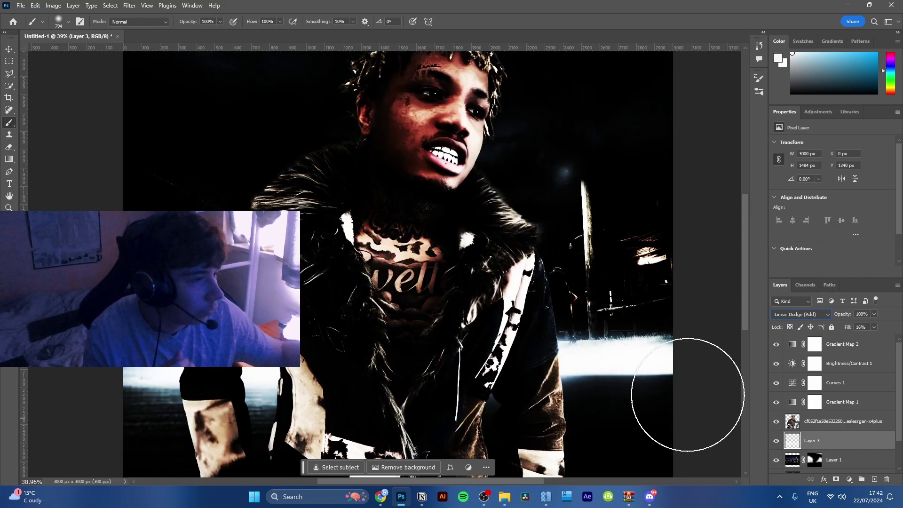
Add a new layer clipped to the portrait and brush soft light onto the jacket's outer edges near the bright horizon
scroll(685, 292, down, 2)
drag(642, 292, 616, 267)
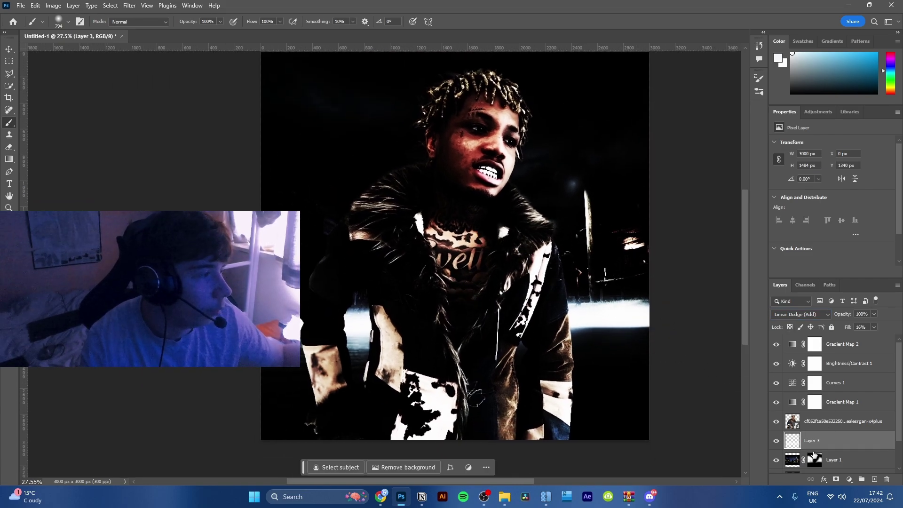
click(826, 424)
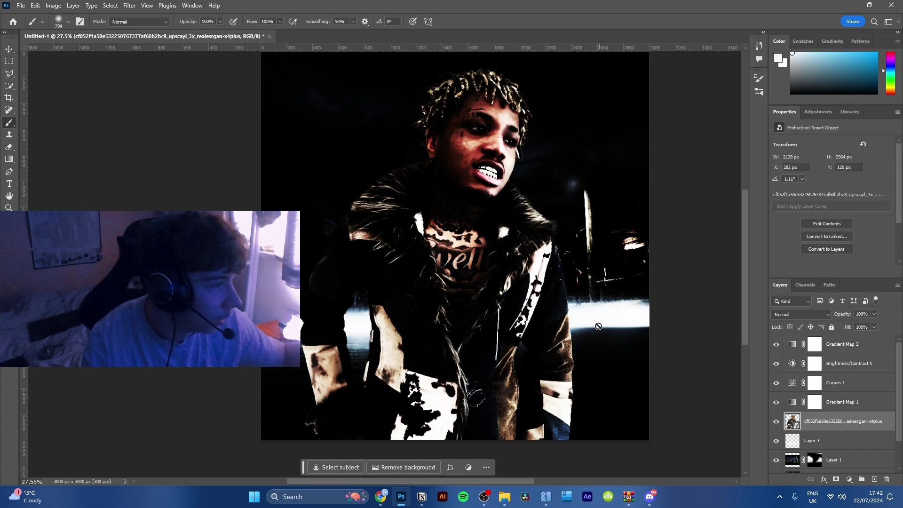
drag(843, 437, 841, 427)
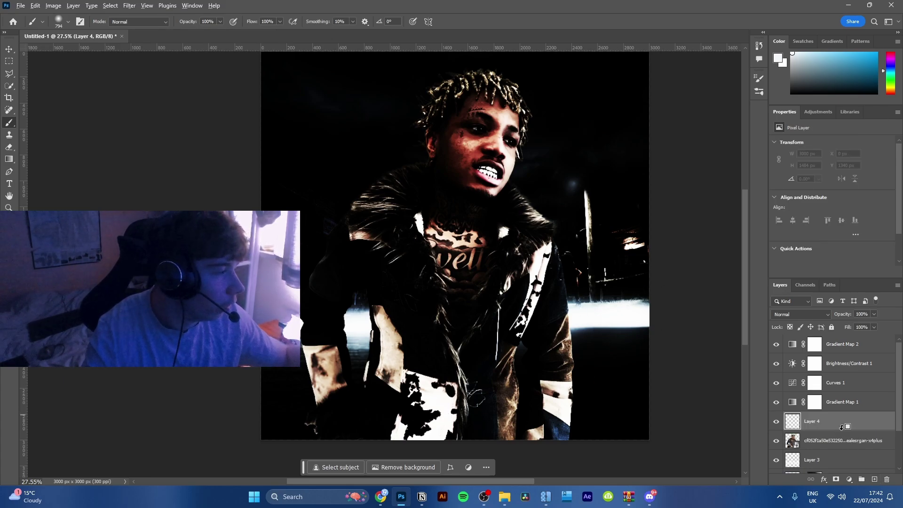
drag(604, 308, 605, 298)
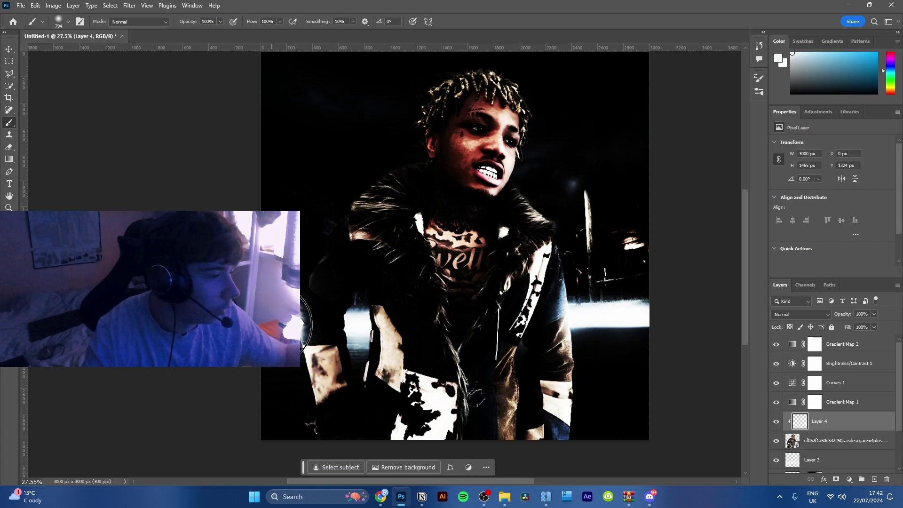
alt+right_click(377, 320)
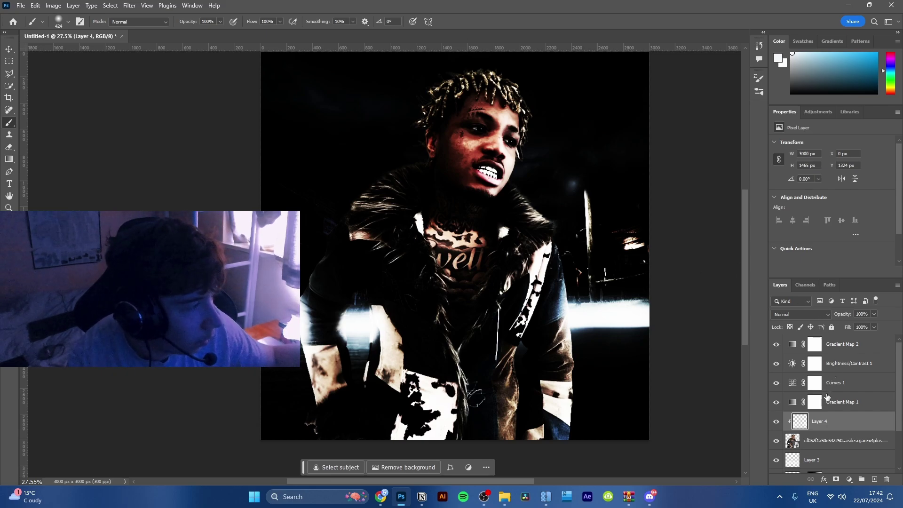
Add another clipped layer directly above the portrait and paint black shadows over the jacket and hair with a soft brush of about 1060 px
click(850, 439)
click(875, 480)
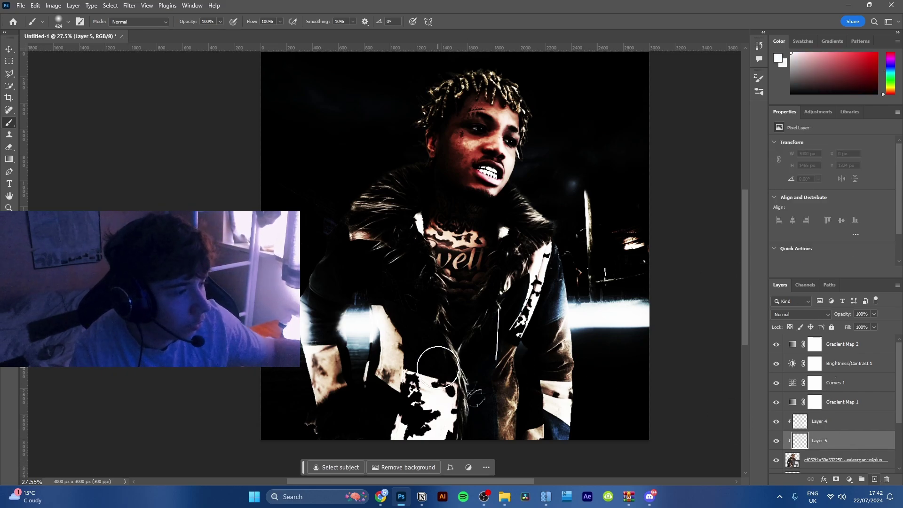
key(bracketright)
key(bracketright)
key(bracketright)
key(bracketright)
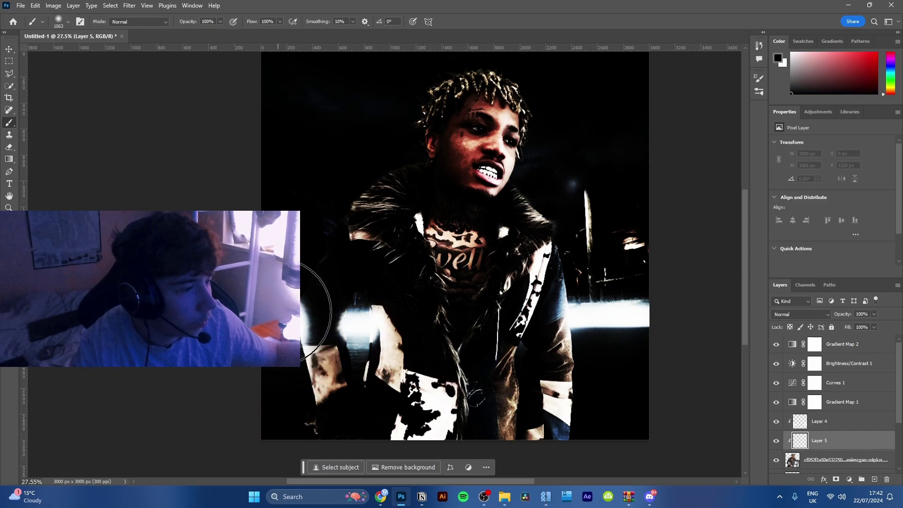
mouse_move(303, 303)
mouse_down()
mouse_move(278, 366)
mouse_move(296, 416)
mouse_move(302, 404)
mouse_move(279, 336)
mouse_move(329, 387)
mouse_move(442, 410)
mouse_move(603, 385)
mouse_move(383, 422)
mouse_move(347, 382)
mouse_move(430, 401)
mouse_up()
scroll(301, 423, down, 1)
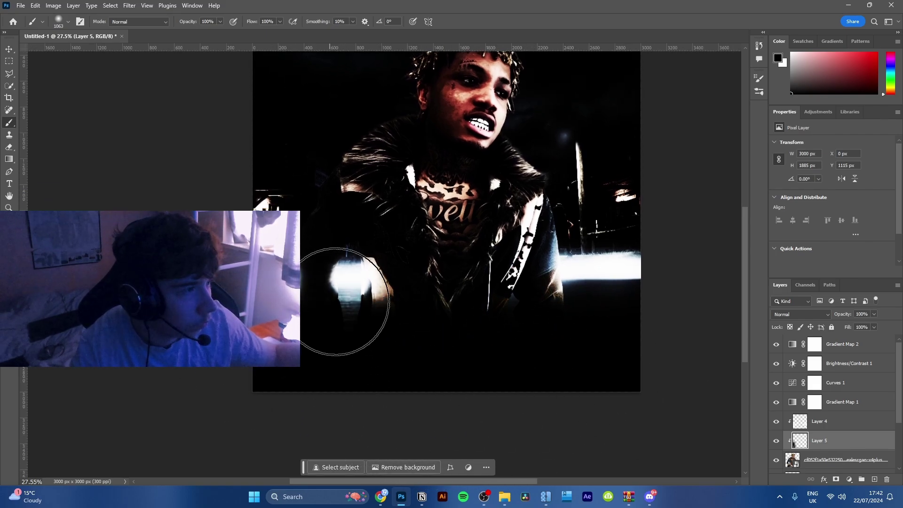
scroll(343, 292, up, 3)
mouse_move(350, 194)
mouse_down()
mouse_move(394, 149)
mouse_move(373, 174)
mouse_move(432, 71)
mouse_move(521, 62)
mouse_move(541, 71)
mouse_move(446, 57)
mouse_move(506, 65)
mouse_move(554, 91)
mouse_up()
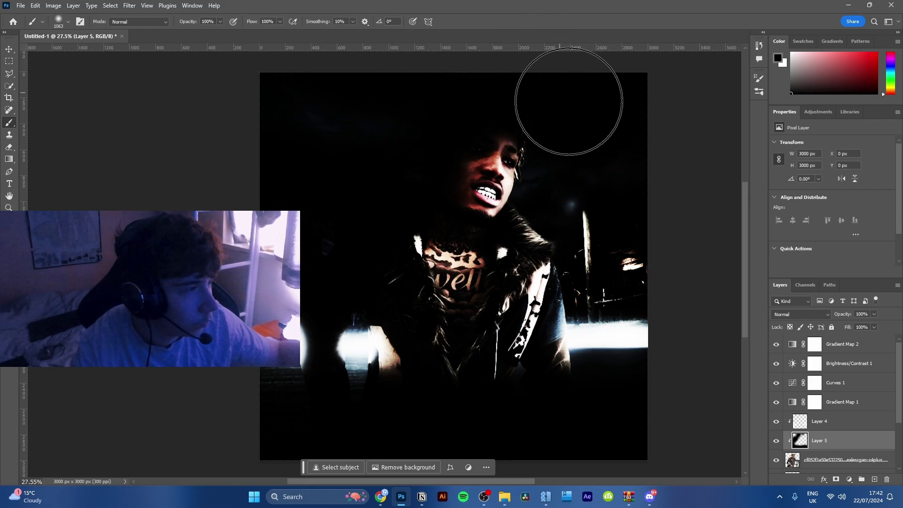
mouse_move(579, 242)
mouse_down()
mouse_move(499, 305)
mouse_move(455, 297)
mouse_move(562, 362)
mouse_move(494, 291)
mouse_move(445, 283)
mouse_up()
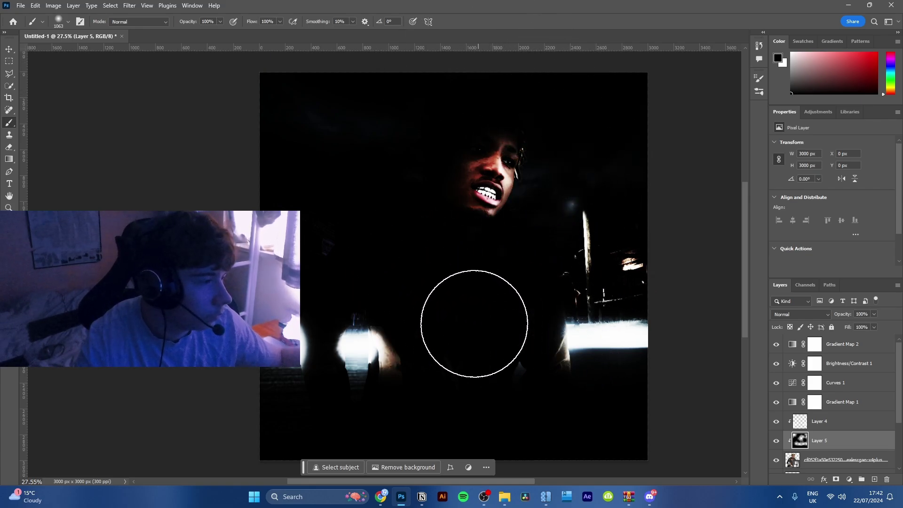
Erase the shadow paint over the face, neck and jacket with a soft 867 px eraser and set the layer's fill to 40%
key(e)
mouse_move(487, 264)
mouse_down()
mouse_move(496, 299)
mouse_move(487, 210)
mouse_move(509, 156)
mouse_move(484, 176)
mouse_up()
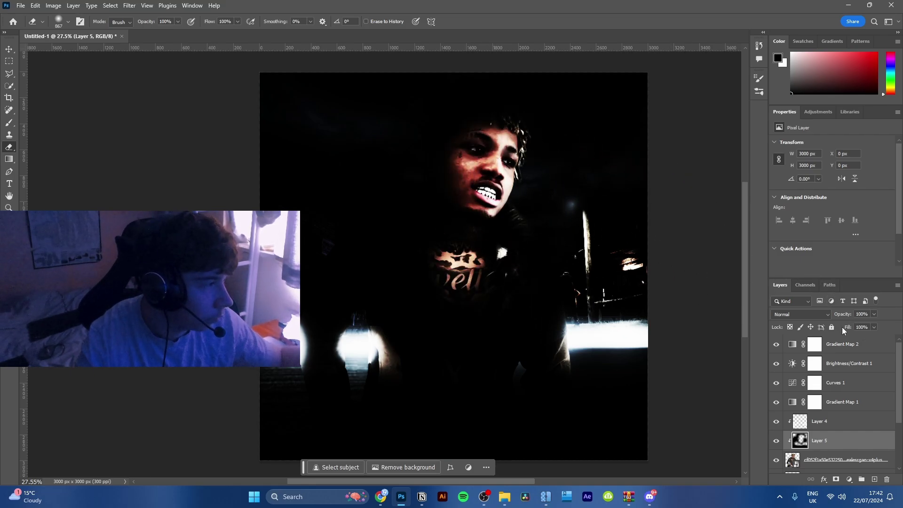
mouse_move(850, 328)
mouse_down()
mouse_move(790, 324)
mouse_move(808, 321)
mouse_up()
mouse_move(356, 289)
mouse_down()
mouse_move(377, 271)
mouse_move(441, 370)
mouse_move(439, 316)
mouse_move(489, 337)
mouse_move(477, 309)
mouse_move(503, 299)
mouse_move(502, 253)
mouse_move(467, 242)
mouse_move(519, 256)
mouse_up()
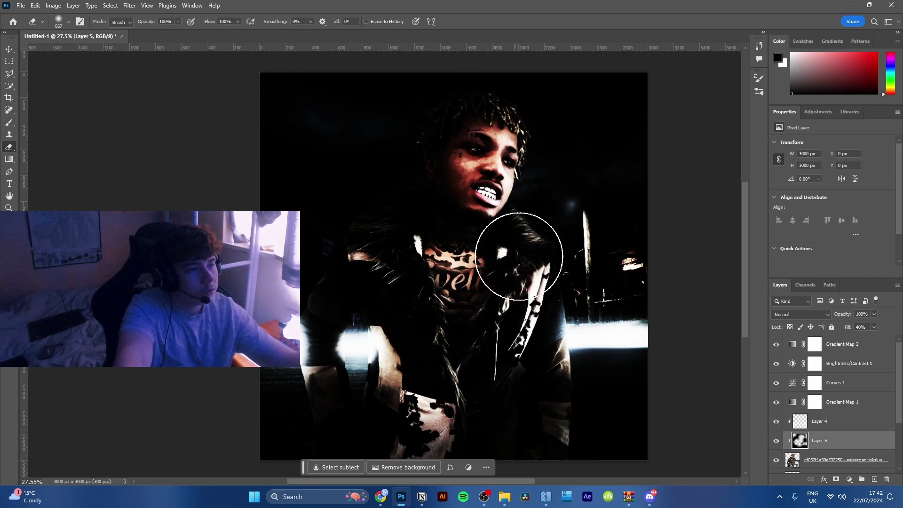
scroll(479, 184, up, 3)
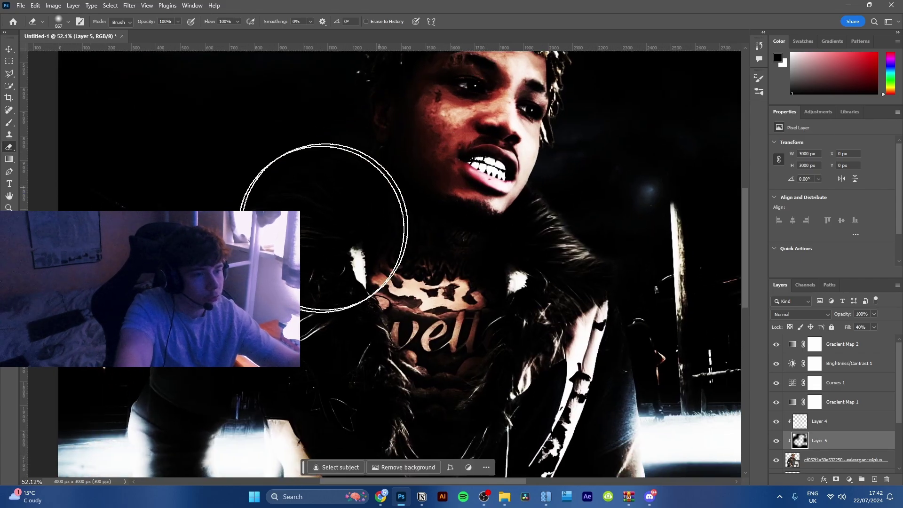
scroll(446, 241, down, 4)
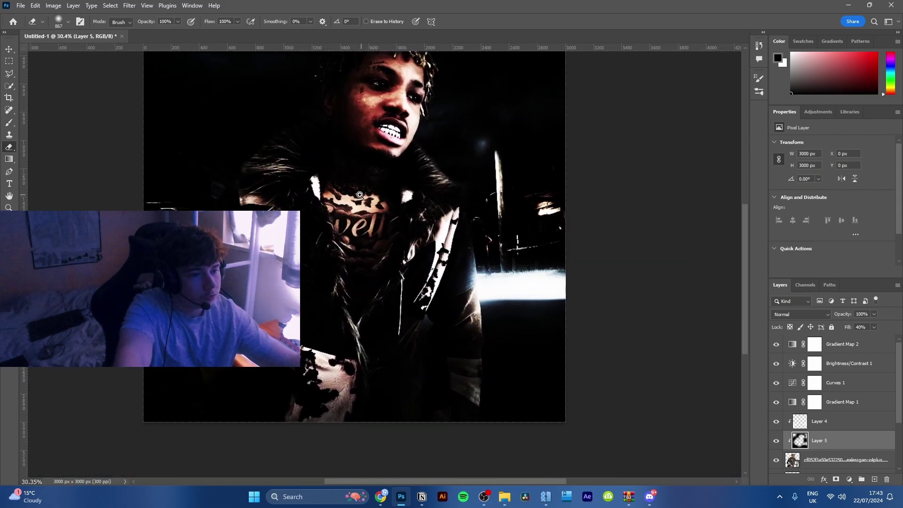
Add a new layer above the portrait's light layer, brush black shadow across the lower part of the canvas and set its fill to 34%
click(848, 424)
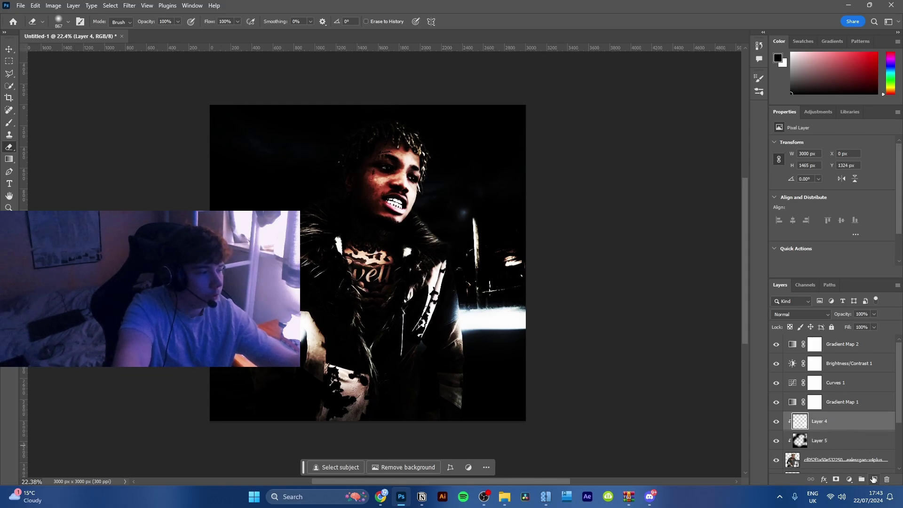
click(874, 478)
key(b)
drag(469, 368, 541, 376)
mouse_move(471, 390)
mouse_down()
mouse_move(353, 403)
mouse_move(262, 384)
mouse_up()
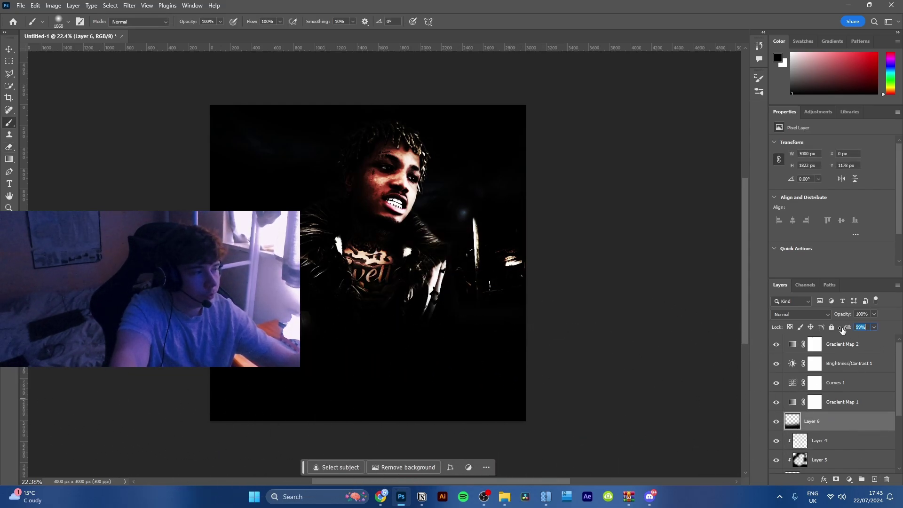
mouse_move(836, 329)
mouse_down()
mouse_move(802, 328)
mouse_move(816, 327)
mouse_up()
scroll(376, 305, up, 5)
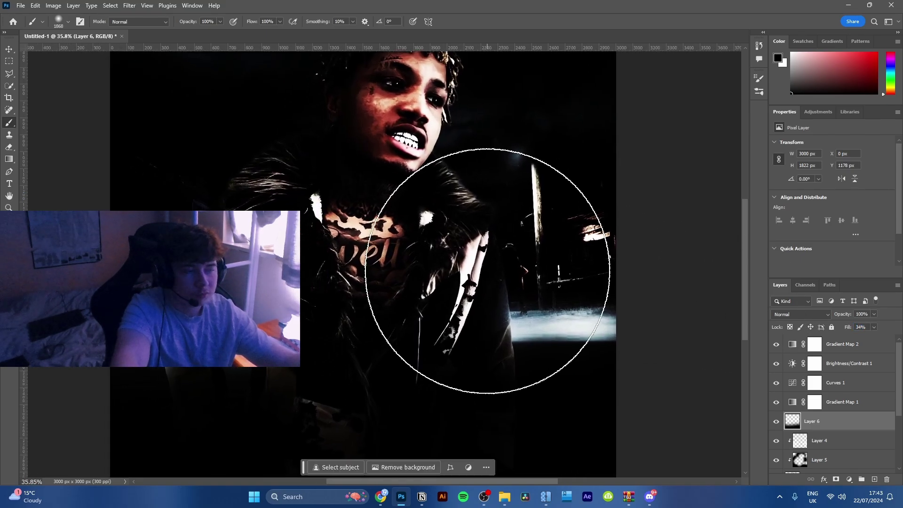
key(v)
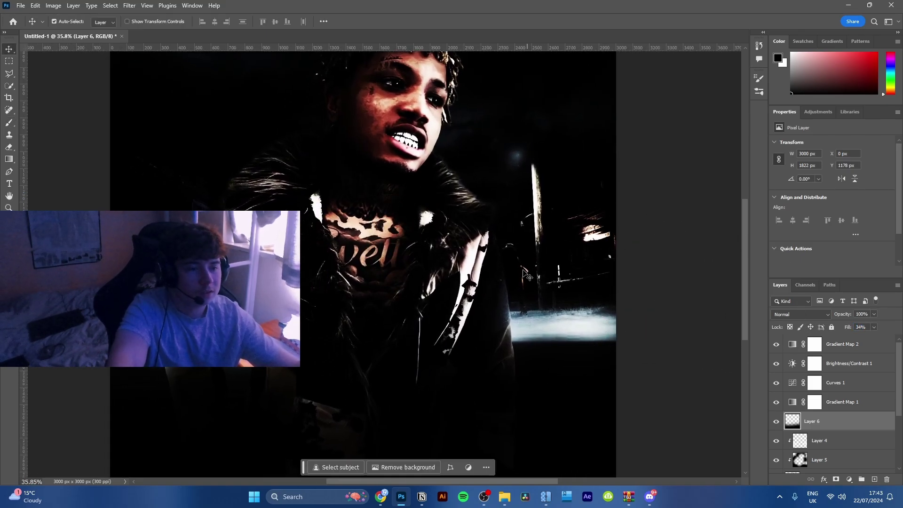
scroll(476, 320, down, 3)
scroll(476, 319, up, 2)
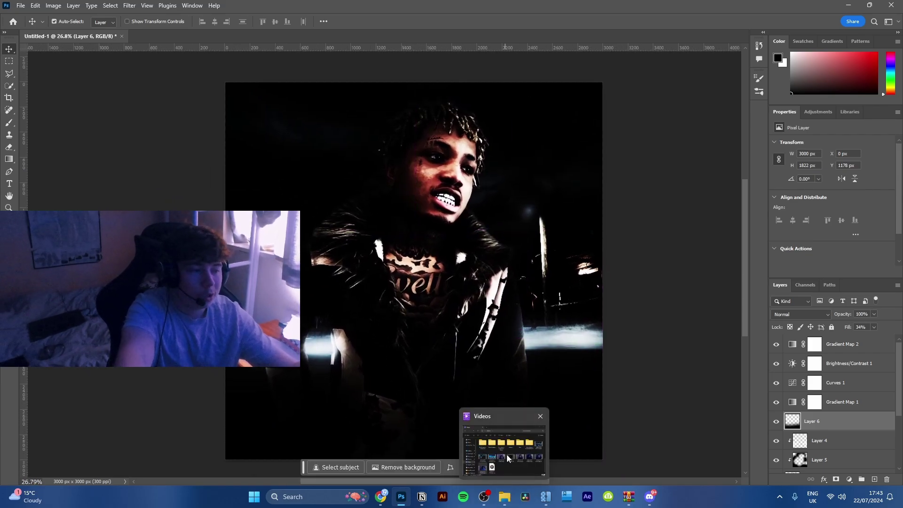
Locate the photo of the artist with raised hands in Downloads and choose it in Upscayl as the image to upscale
click(507, 454)
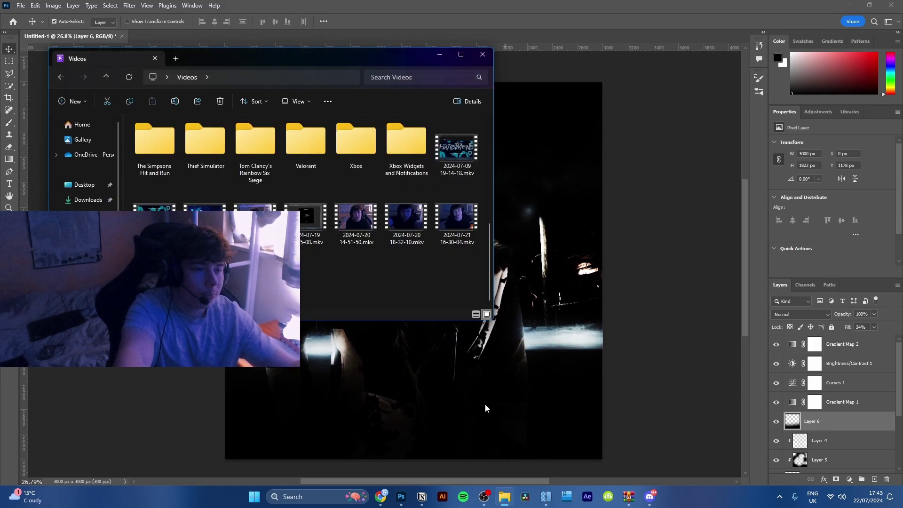
click(80, 203)
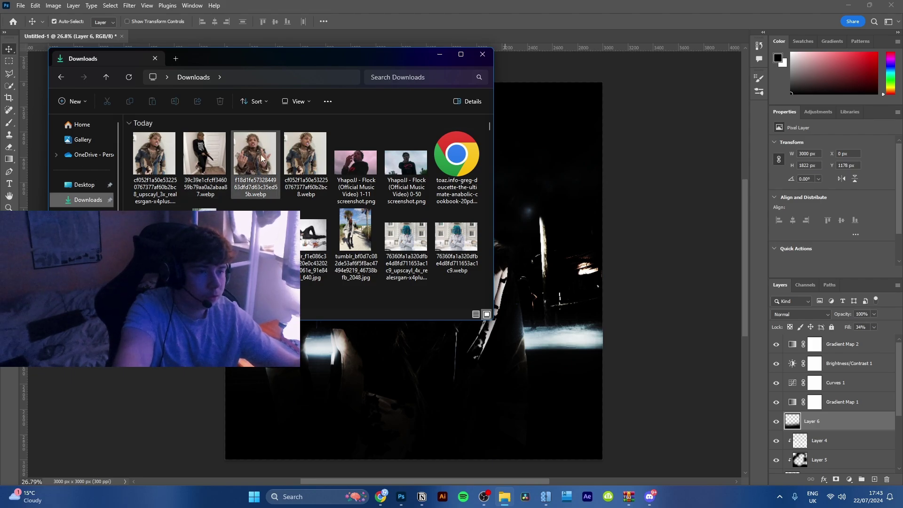
click(260, 157)
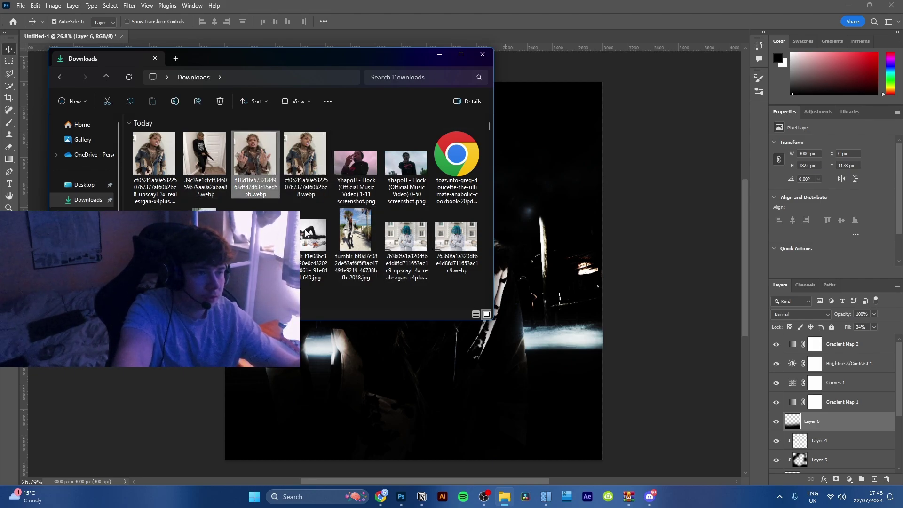
click(546, 496)
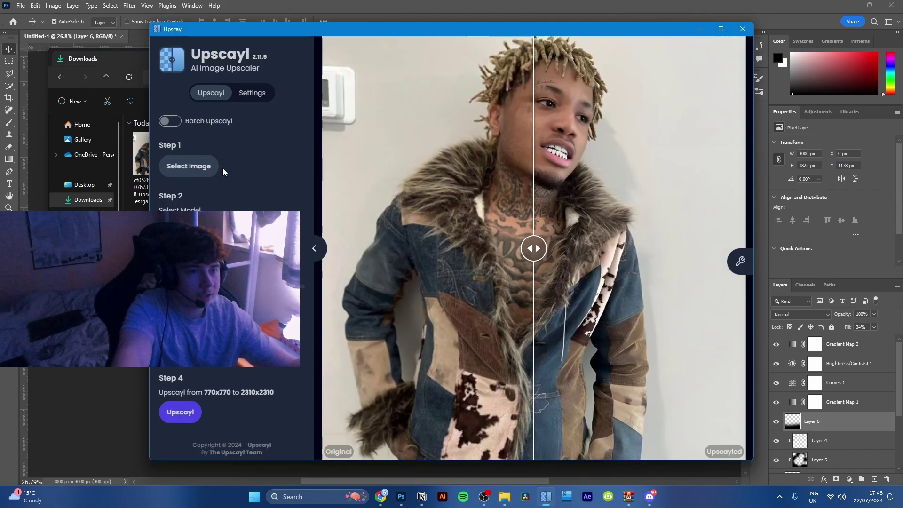
click(204, 167)
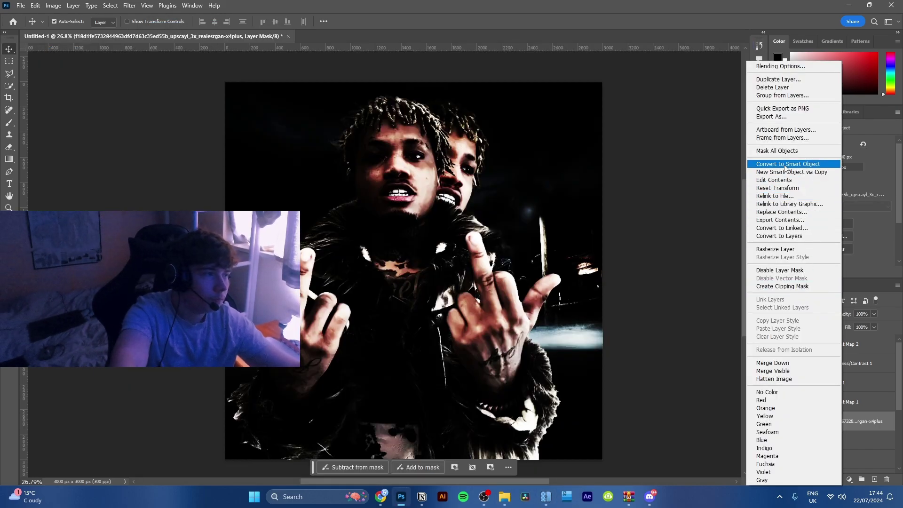
Convert the masked second portrait to a smart object and move its layer directly below the main portrait layer
click(795, 165)
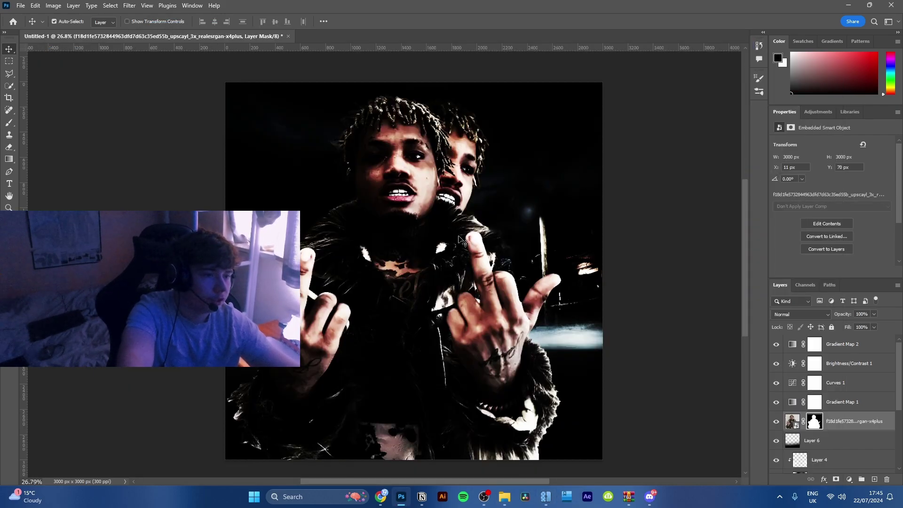
drag(822, 422, 823, 476)
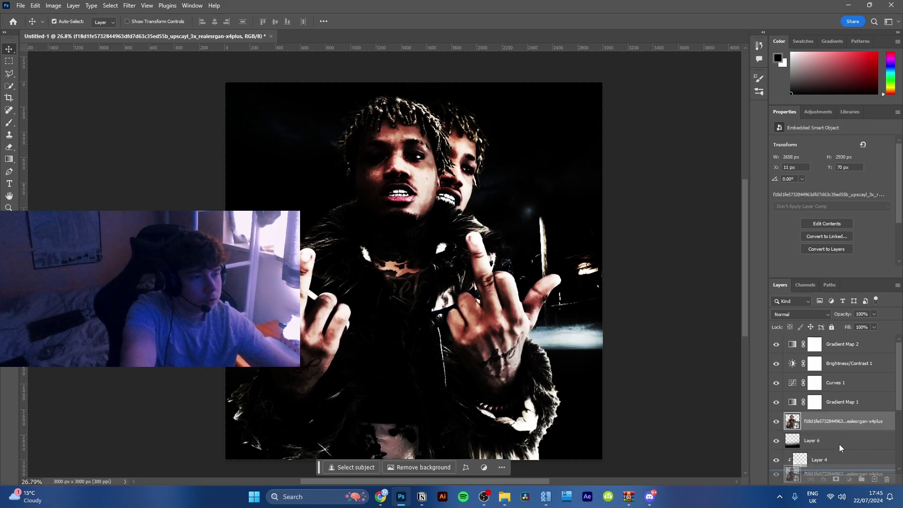
drag(840, 463, 842, 395)
Shrink the second portrait to about 47% and place it behind the main figure's shoulder, beside the head
key(ctrl+t)
drag(561, 275, 645, 318)
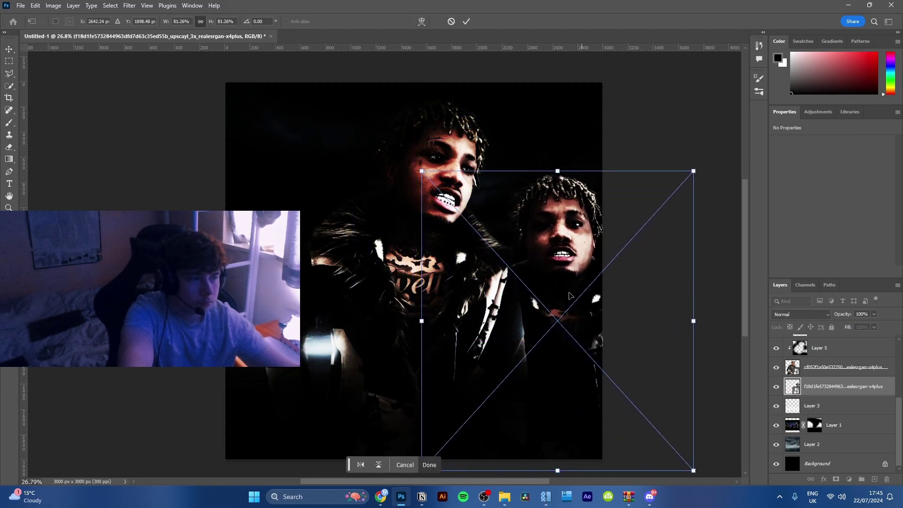
click(466, 23)
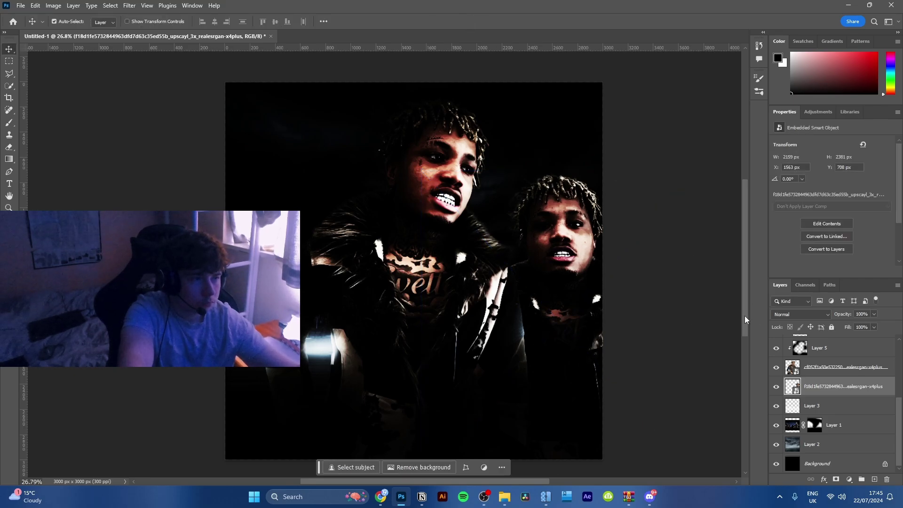
key(ctrl+t)
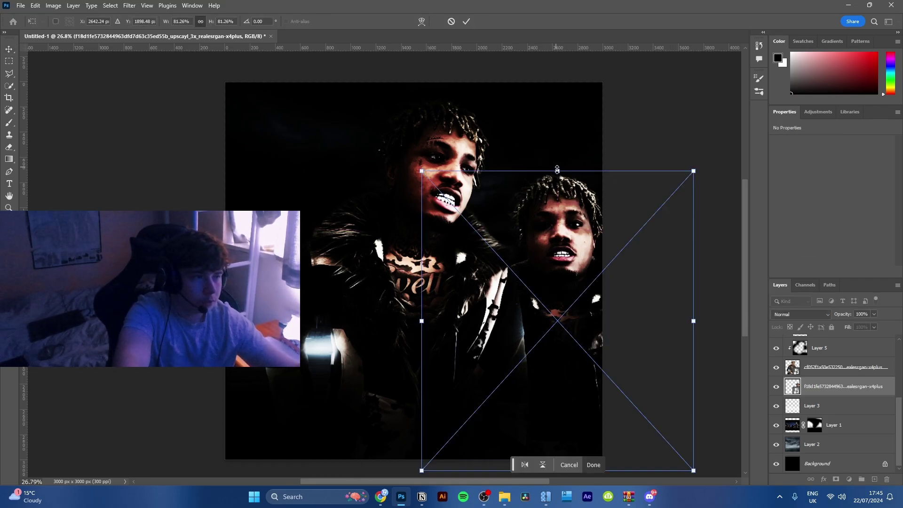
drag(557, 169, 558, 297)
drag(585, 353, 380, 201)
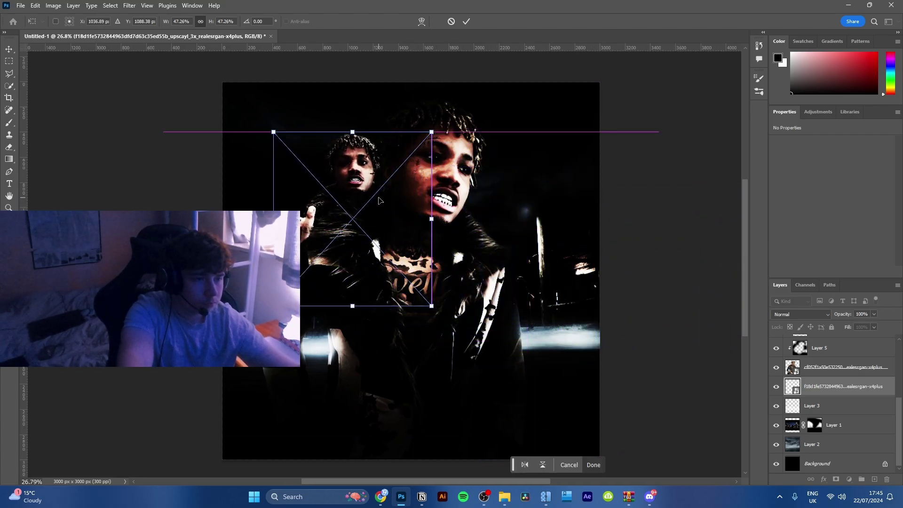
click(468, 21)
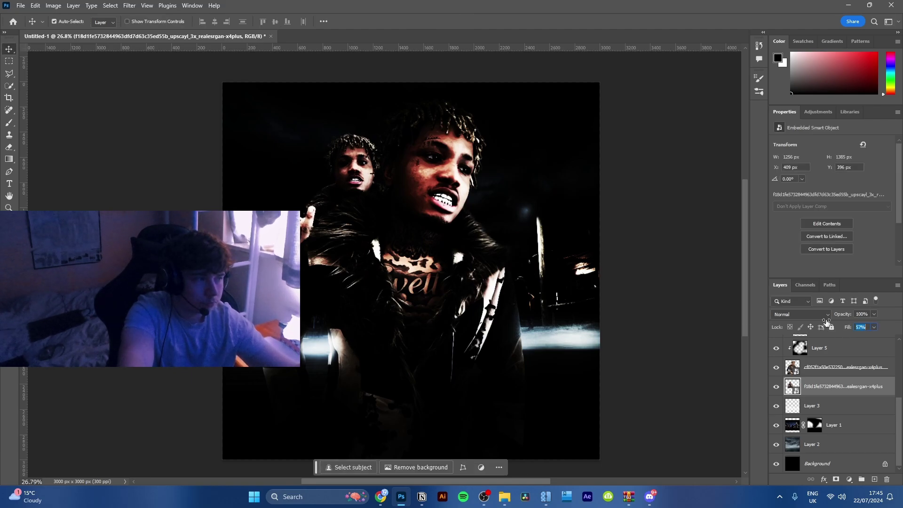
Blend the second portrait as Linear Dodge (Add) with 36% fill and enlarge it to about 111%, its face in the canvas's upper-left corner
click(826, 316)
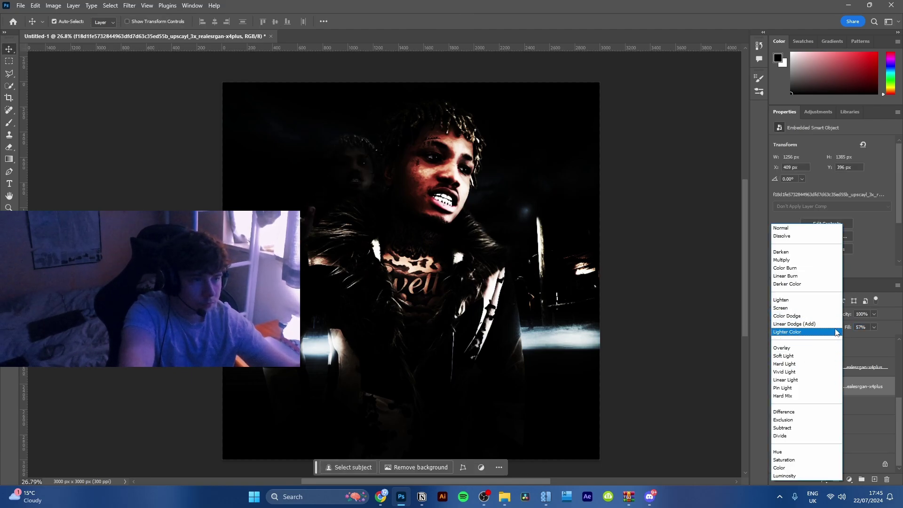
click(794, 323)
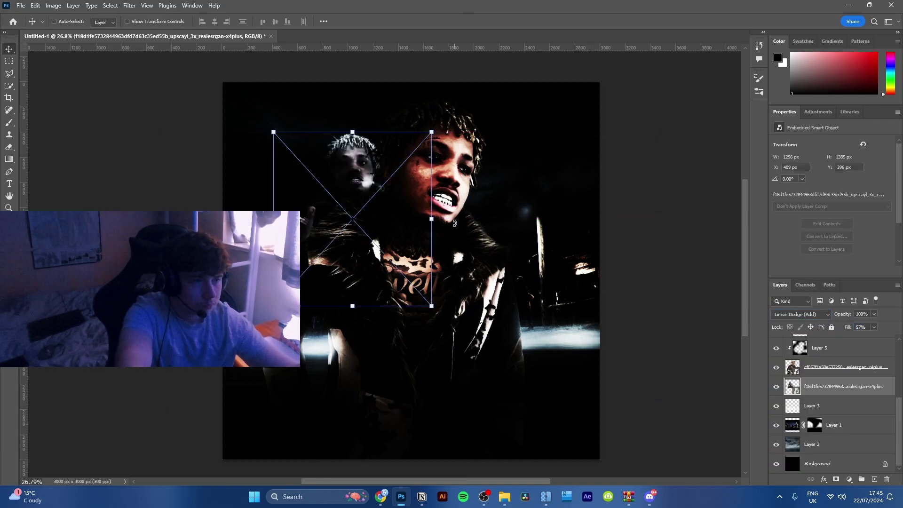
key(ctrl+t)
drag(432, 218, 644, 217)
drag(548, 250, 379, 282)
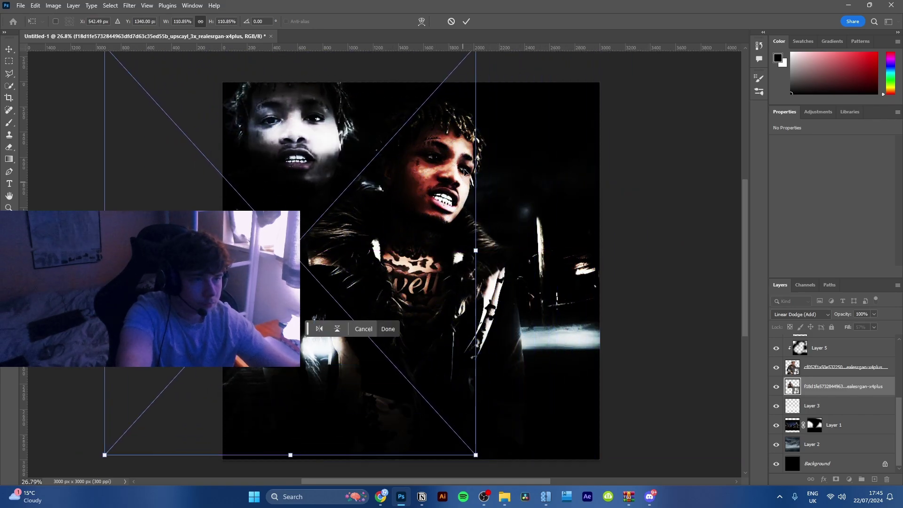
click(464, 22)
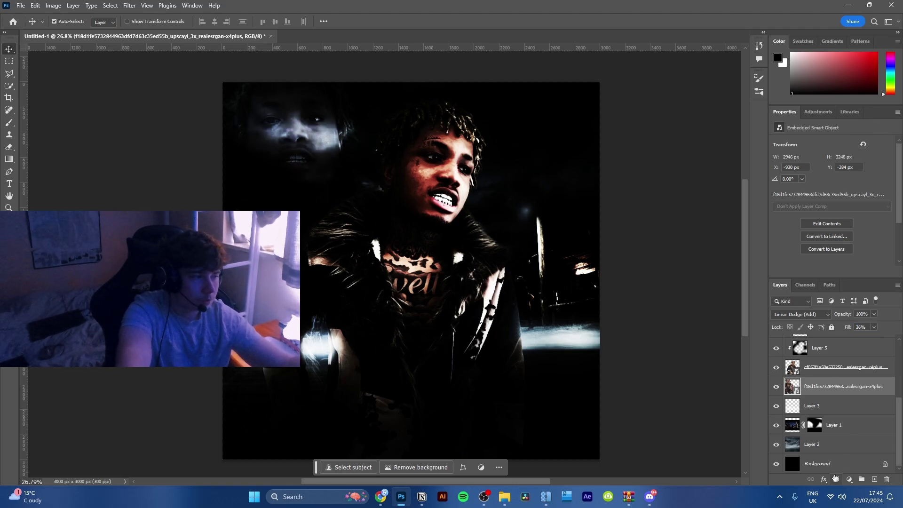
Add a layer mask to the second portrait and brush black over its body to leave only the ghosted face
click(836, 479)
key(b)
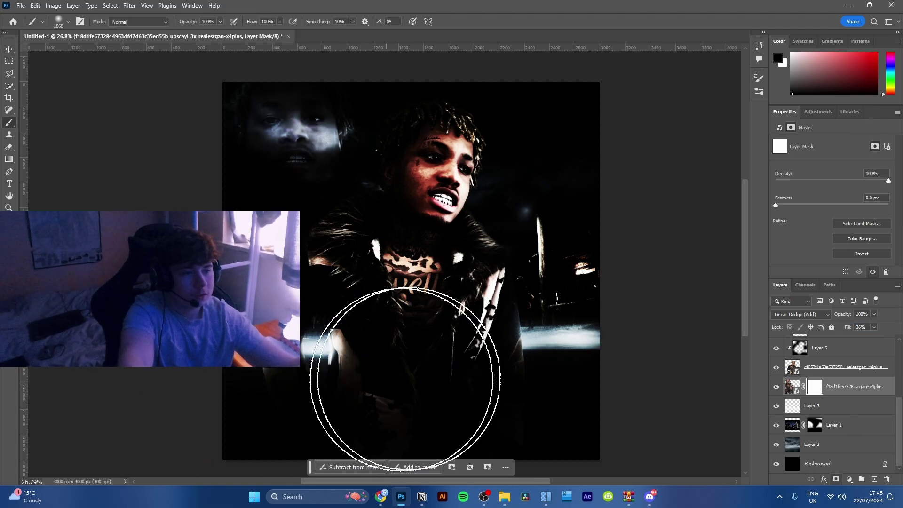
mouse_move(479, 293)
mouse_down()
mouse_move(458, 272)
mouse_move(574, 323)
mouse_up()
key(v)
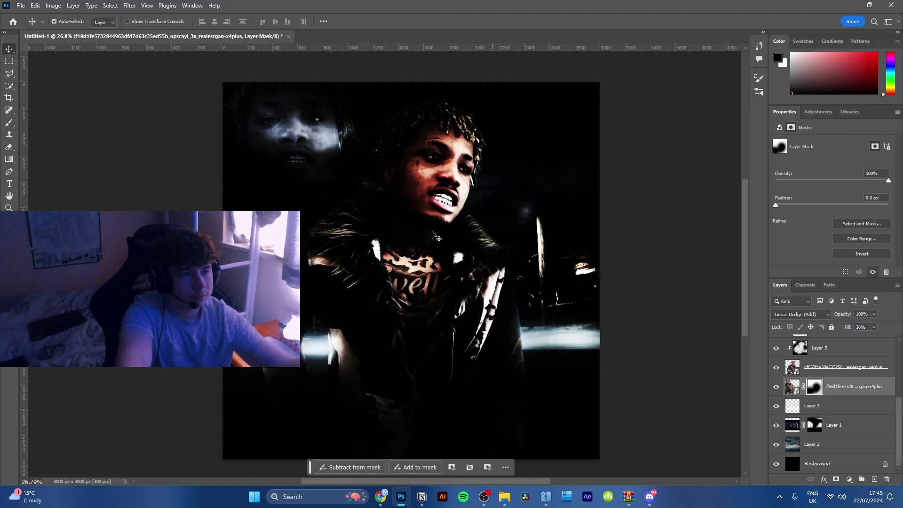
Duplicate the ghosted portrait layer, flip the copy vertically and move it over the street on the other side of the main portrait
key(ctrl+j)
key(ctrl+t)
right_click(322, 196)
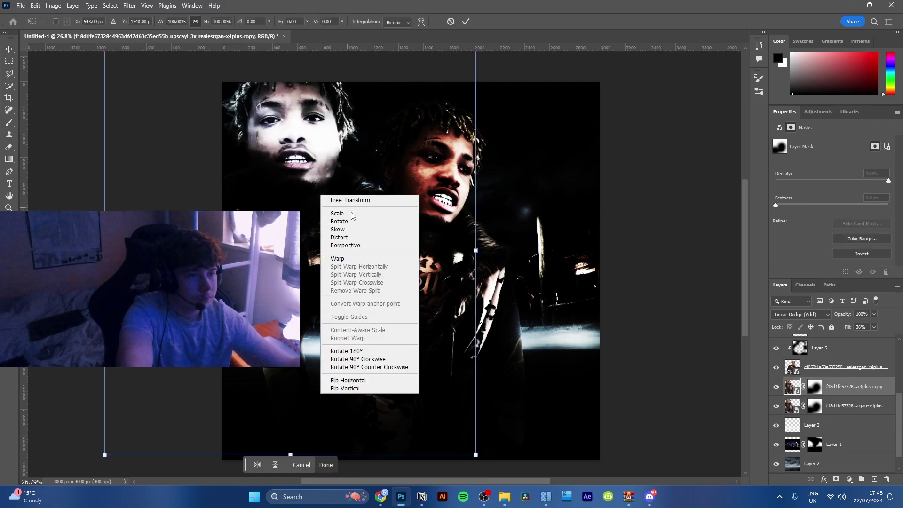
click(336, 388)
drag(319, 291, 547, 213)
key(Return)
key(b)
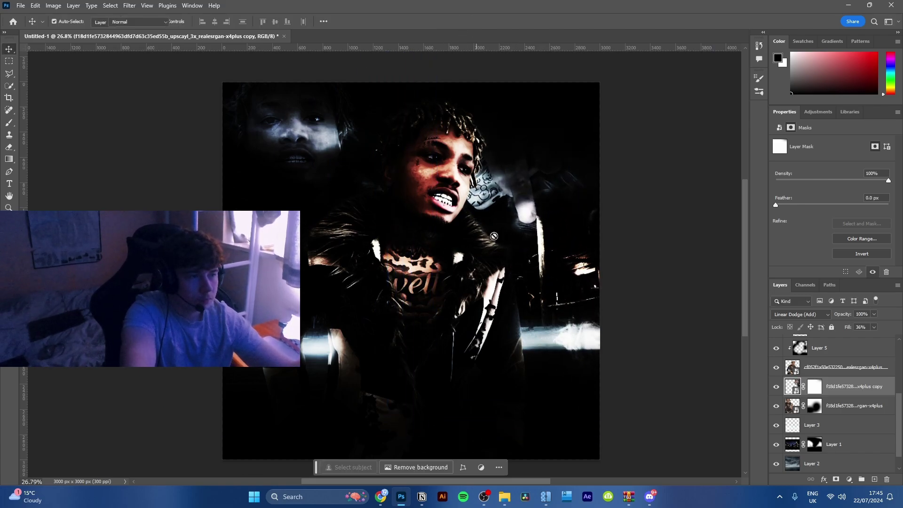
scroll(353, 133, down, 2)
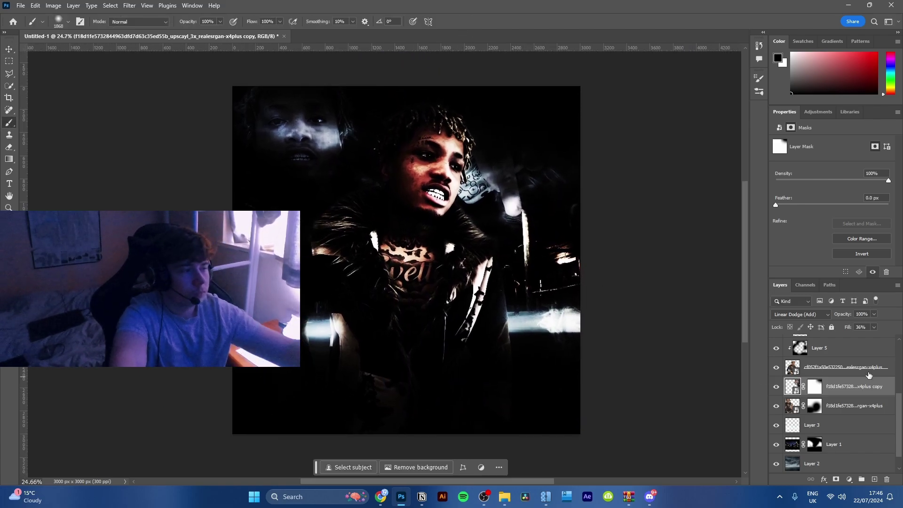
Add a new layer above the lower shadow layer and paint black around the canvas edges with a large soft brush
scroll(831, 423, up, 3)
click(831, 422)
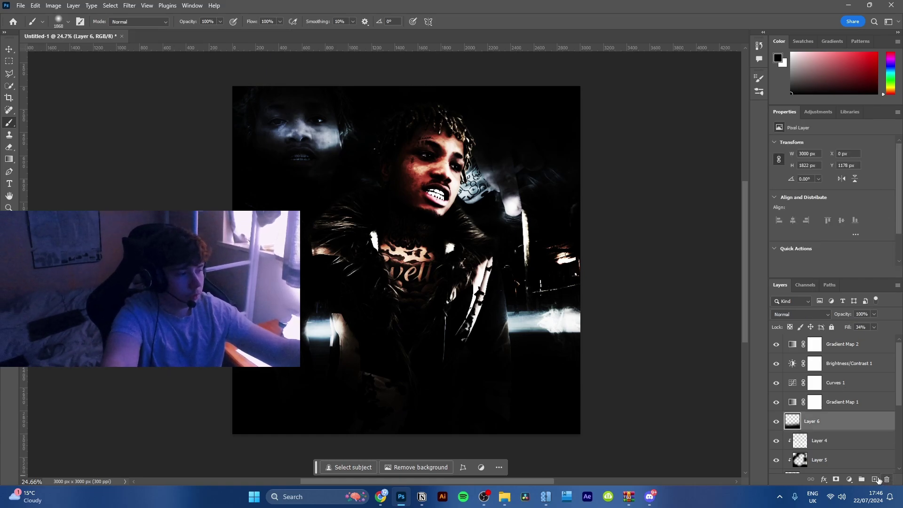
mouse_move(388, 272)
mouse_down()
mouse_move(300, 127)
mouse_move(383, 423)
mouse_move(403, 71)
mouse_up()
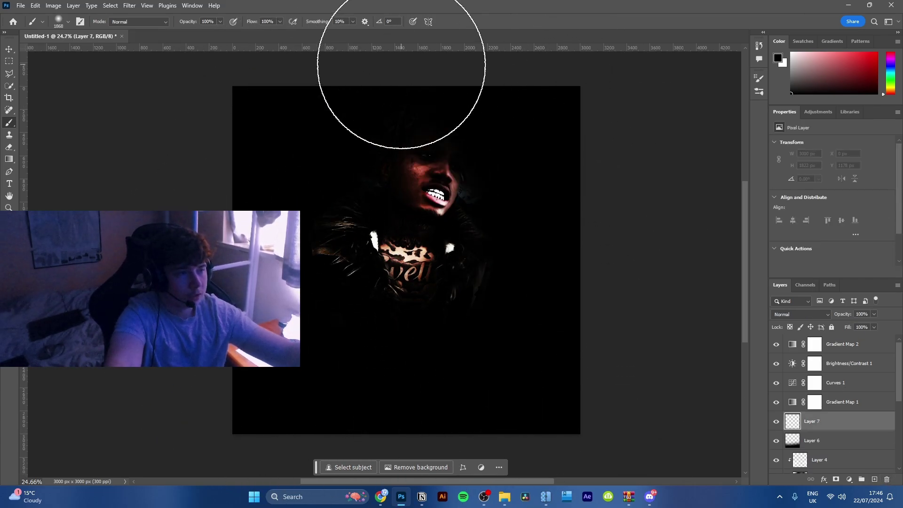
Erase the black vignette over the face and jacket with a soft 867 px eraser and set the layer's fill to 31%
key(e)
mouse_move(448, 181)
mouse_down()
mouse_move(405, 150)
mouse_move(384, 211)
mouse_move(353, 250)
mouse_move(360, 336)
mouse_up()
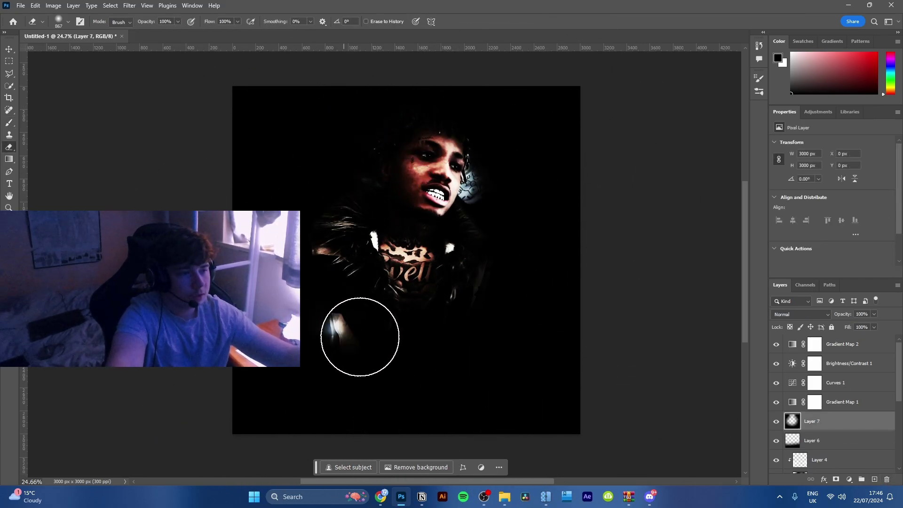
drag(847, 328, 815, 325)
Add a layer directly above Layer 4, dab large soft white glows along the horizon and around the head, and blend it as Linear Dodge (Add)
scroll(831, 438, down, 2)
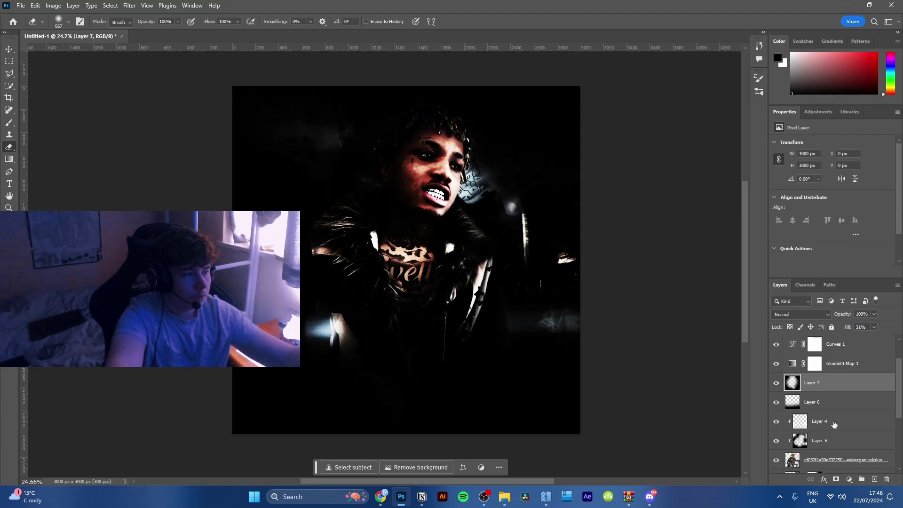
click(834, 423)
click(875, 479)
key(b)
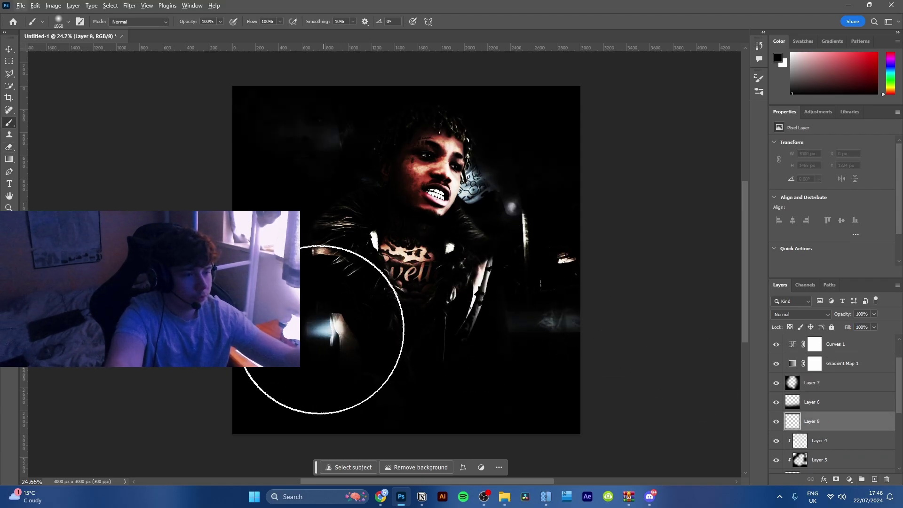
key(x)
click(299, 325)
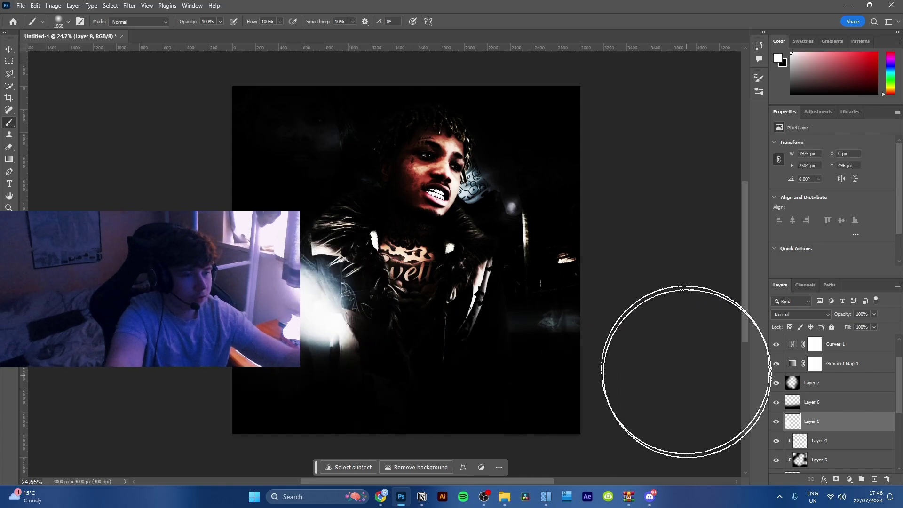
click(512, 322)
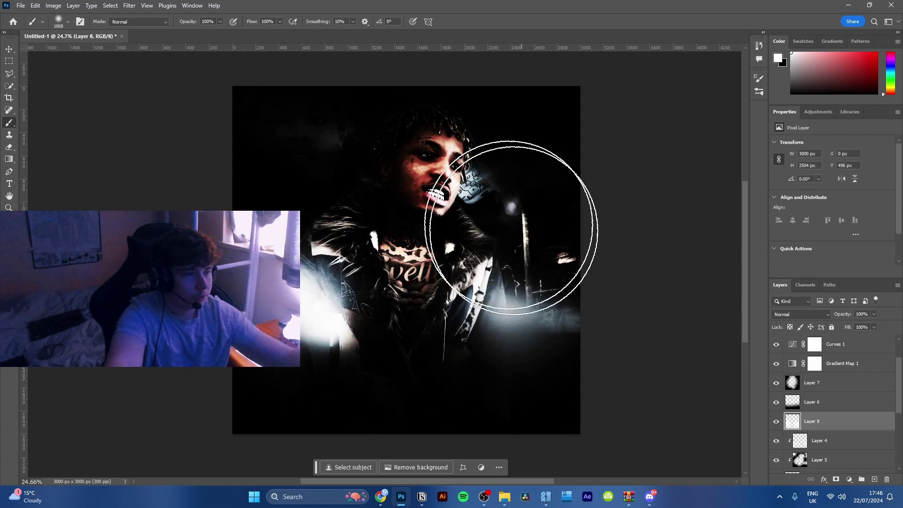
click(466, 212)
click(380, 193)
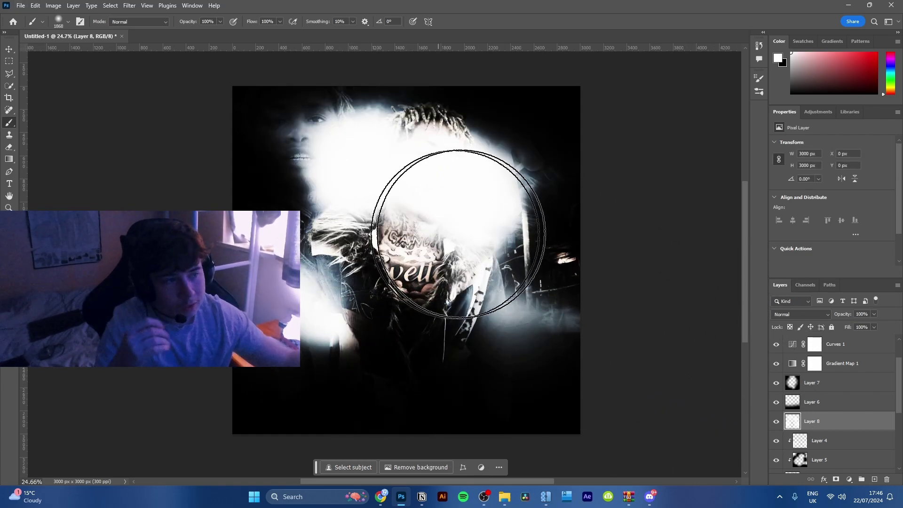
click(794, 314)
click(816, 333)
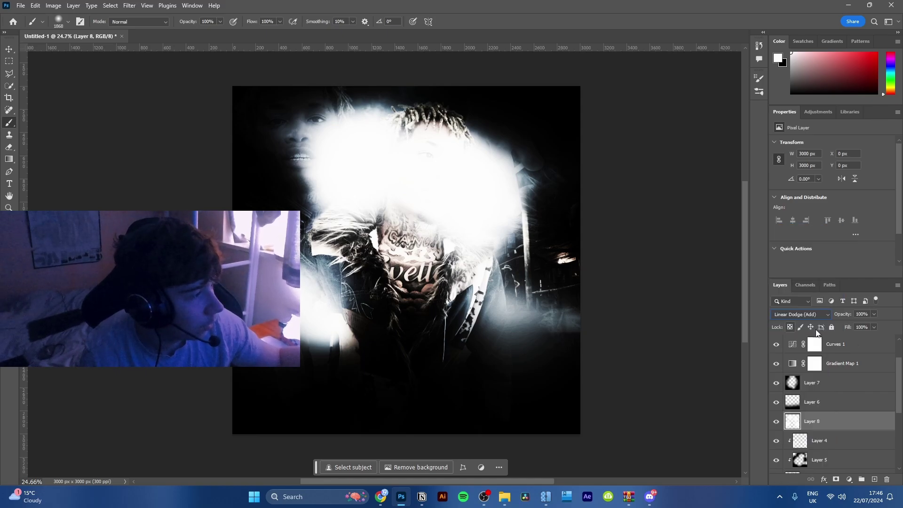
Set Layer 8's fill to 33% and erase its white glow over the main portrait's face with a soft 867 px eraser
drag(844, 331, 808, 328)
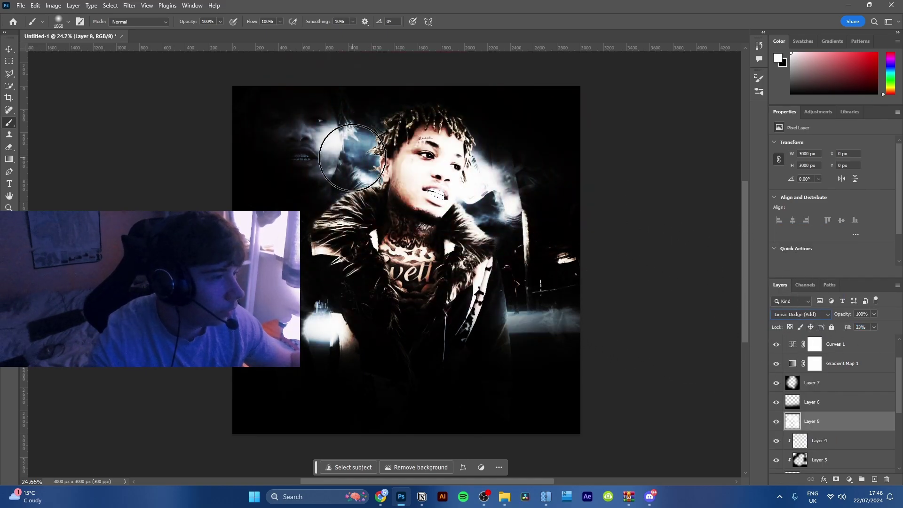
drag(417, 153, 423, 203)
key(e)
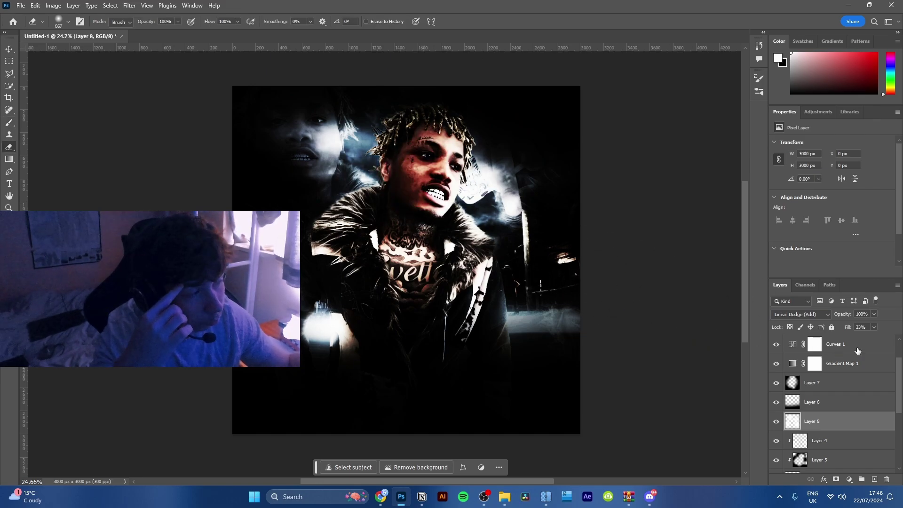
Raise the fill of the white glow on Layer 8 and set Layer 7's fill to 4%
drag(860, 328, 857, 327)
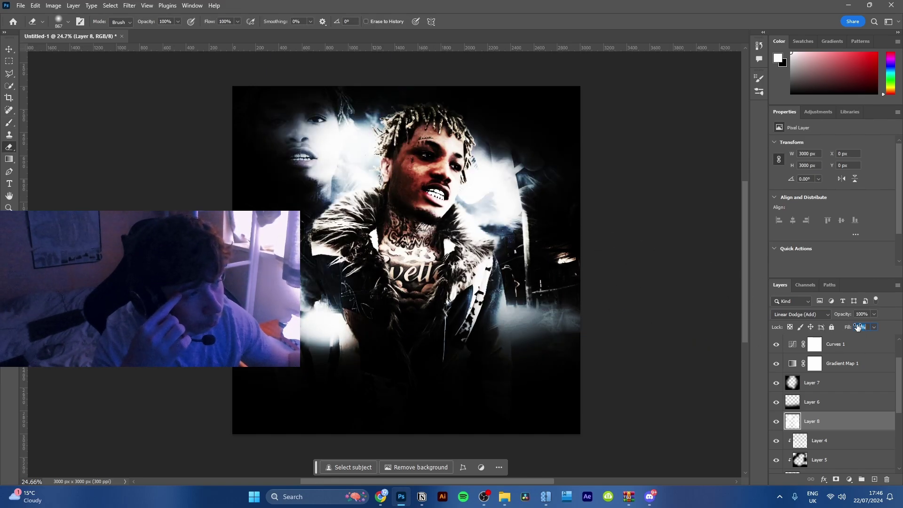
click(833, 390)
drag(851, 328, 825, 327)
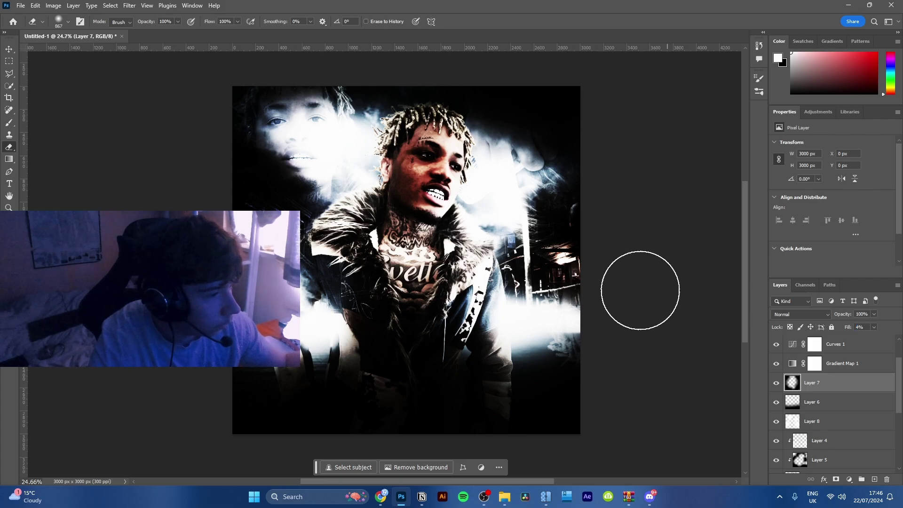
Set Layer 6's fill to 100% and erase its black shadow over the lower jacket with a soft 1622 px eraser
click(835, 405)
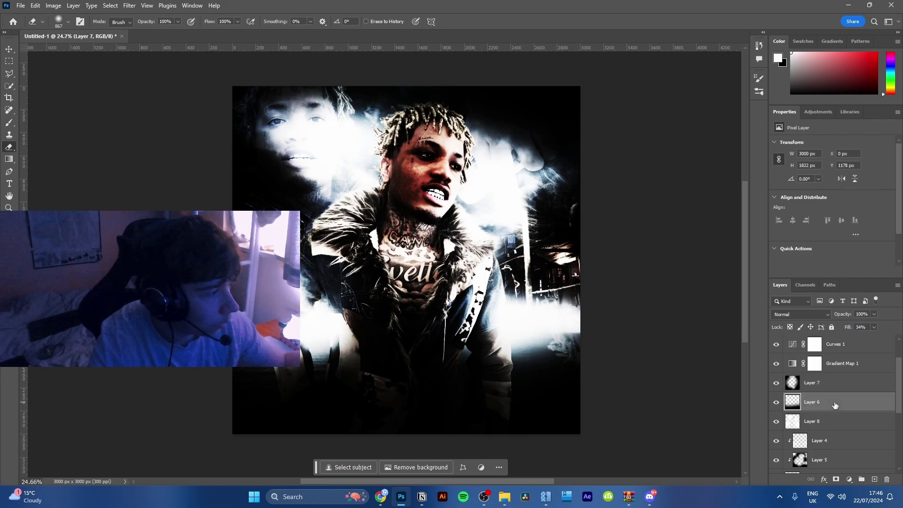
drag(850, 328, 899, 334)
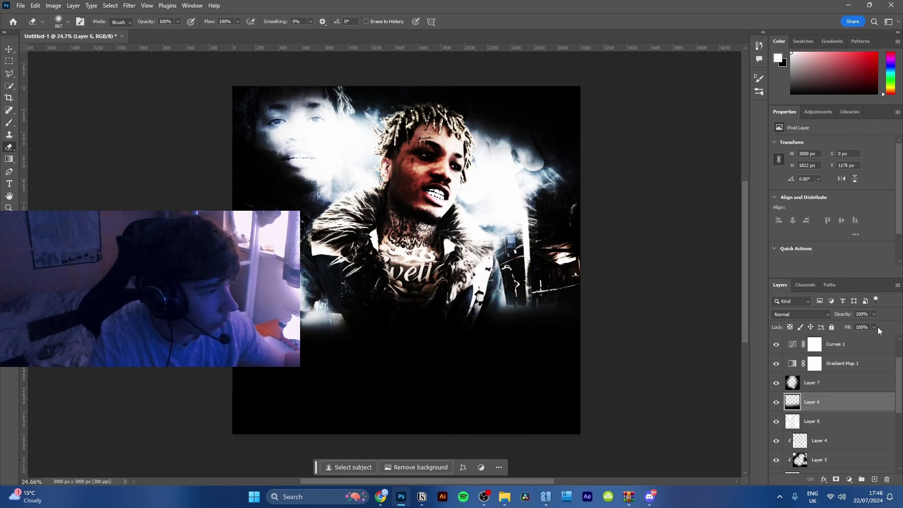
mouse_move(383, 306)
mouse_down()
mouse_move(428, 334)
mouse_move(400, 326)
mouse_move(329, 333)
mouse_move(417, 324)
mouse_up()
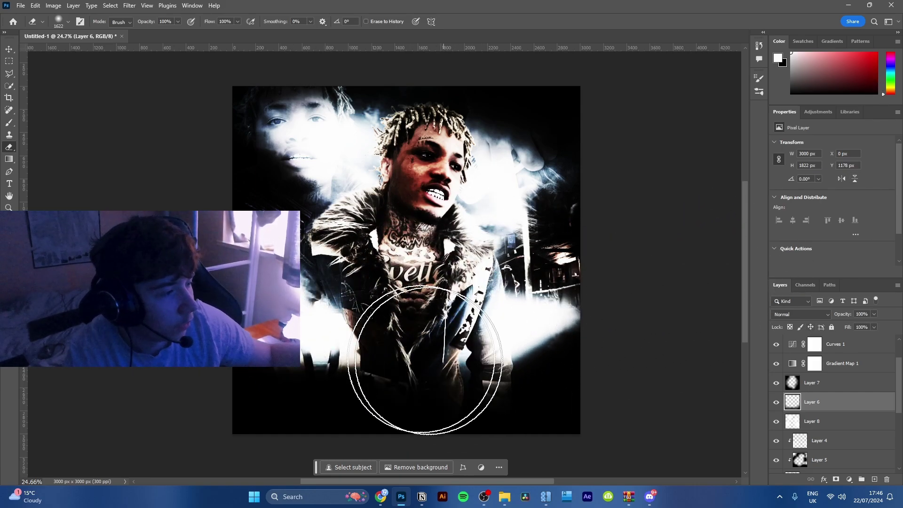
Paint black along the bottom and right side of the artwork on Layer 6 with a soft 1551 px brush and set its fill to 85%
key(b)
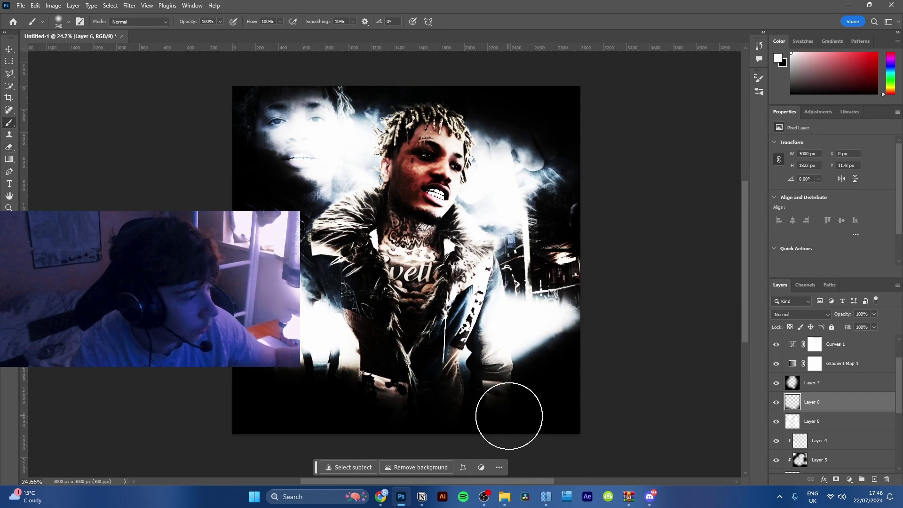
key(bracketright)
key(bracketright)
key(bracketright)
key(bracketright)
key(bracketright)
key(bracketright)
drag(516, 403, 564, 326)
key(x)
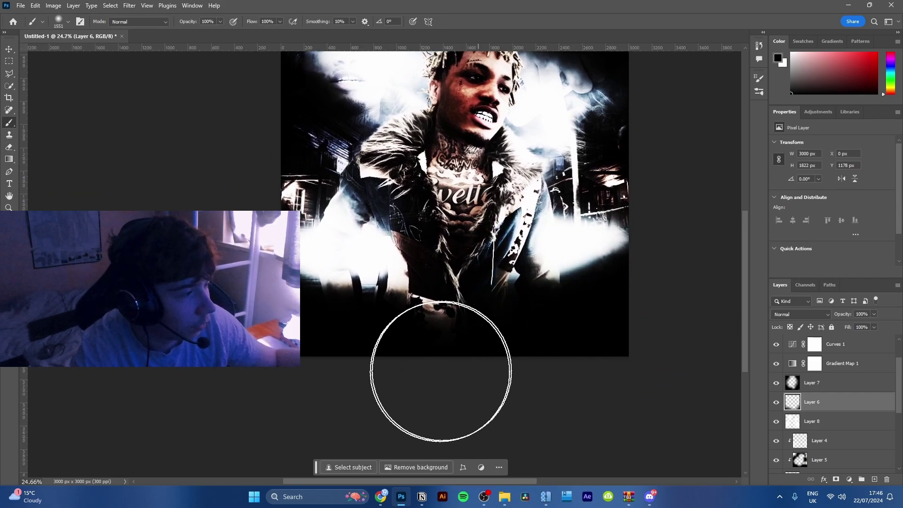
drag(503, 259, 449, 289)
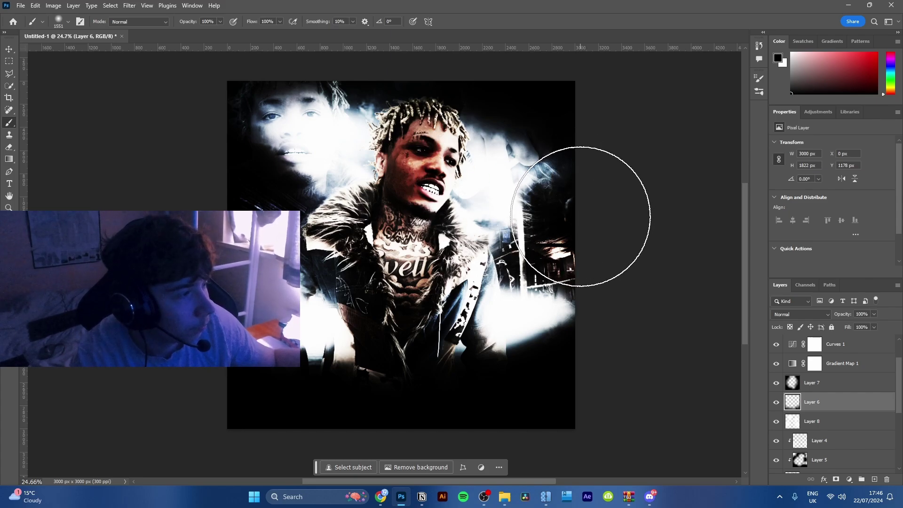
mouse_move(581, 216)
mouse_down()
mouse_move(601, 137)
mouse_move(569, 92)
mouse_move(526, 99)
mouse_up()
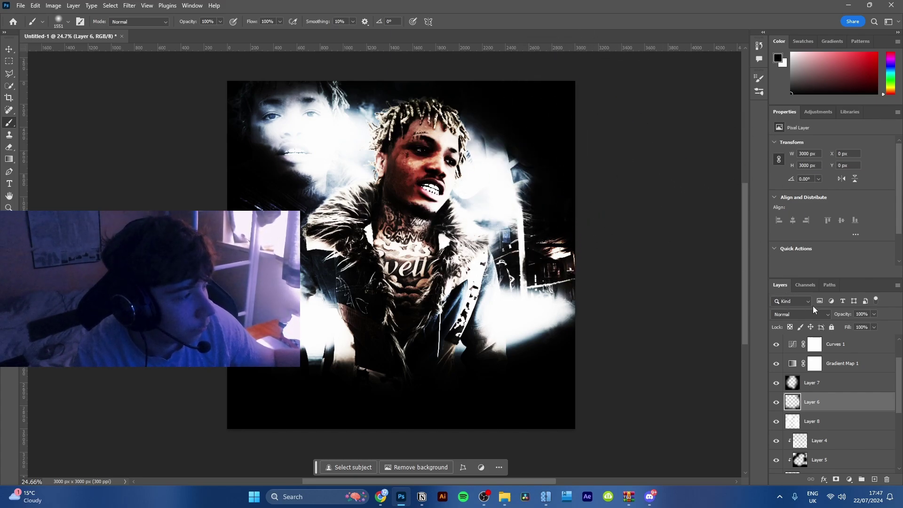
drag(841, 331, 841, 330)
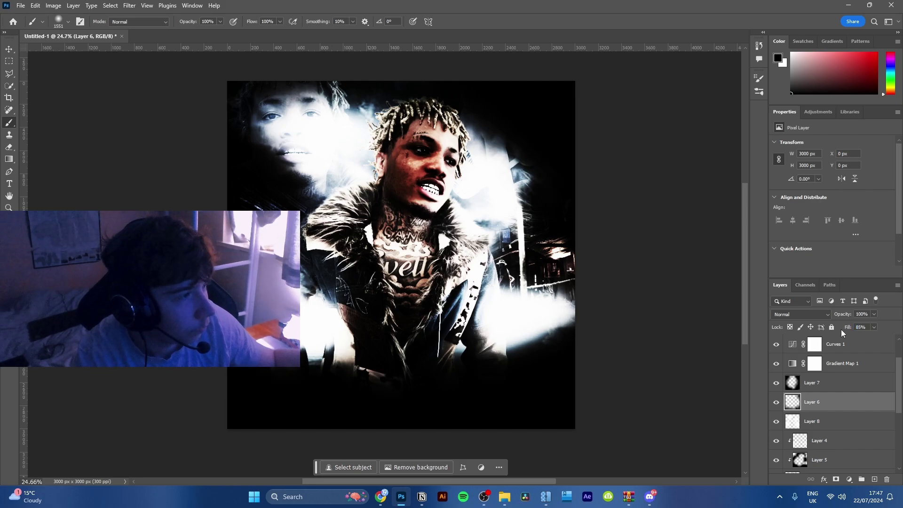
Add a Color Lookup adjustment above Gradient Map 2 and load the 3DL file UAP 2.3DL from the ULTIMATE ADJUSTMENT PACK V1 folder
scroll(832, 392, up, 2)
click(838, 350)
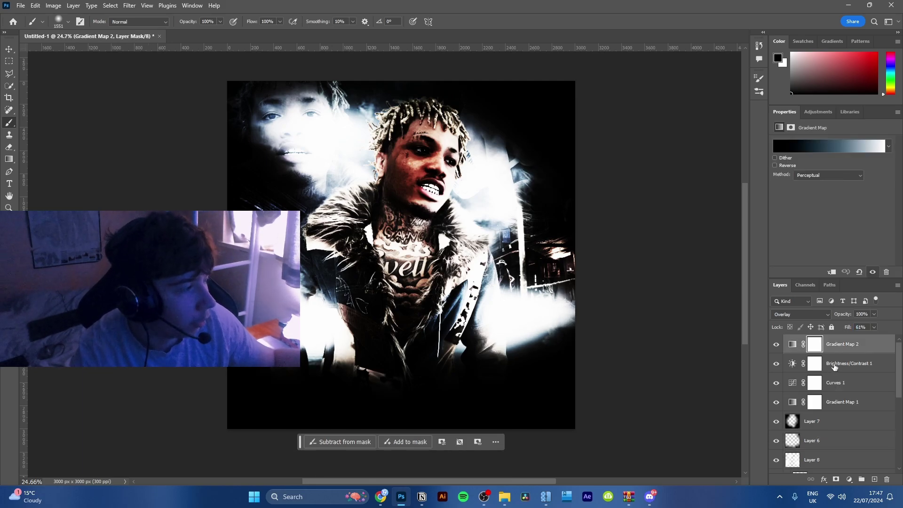
click(854, 478)
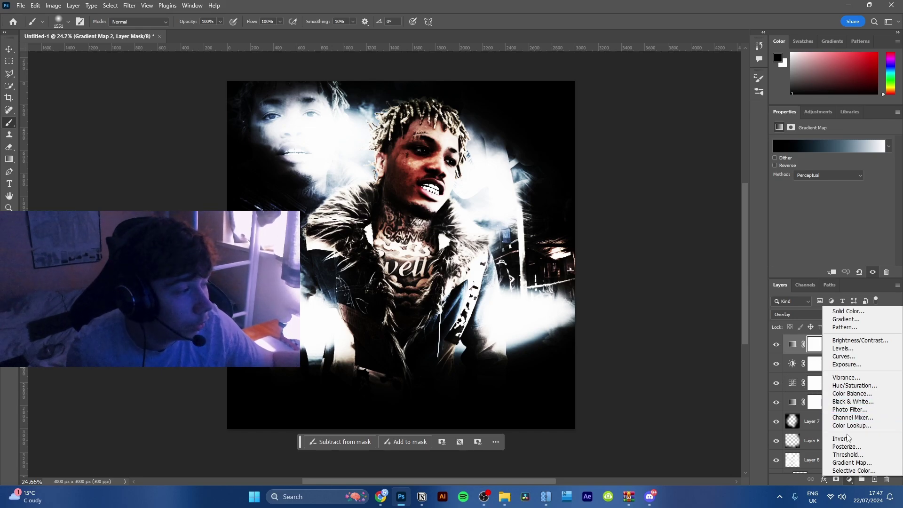
click(863, 426)
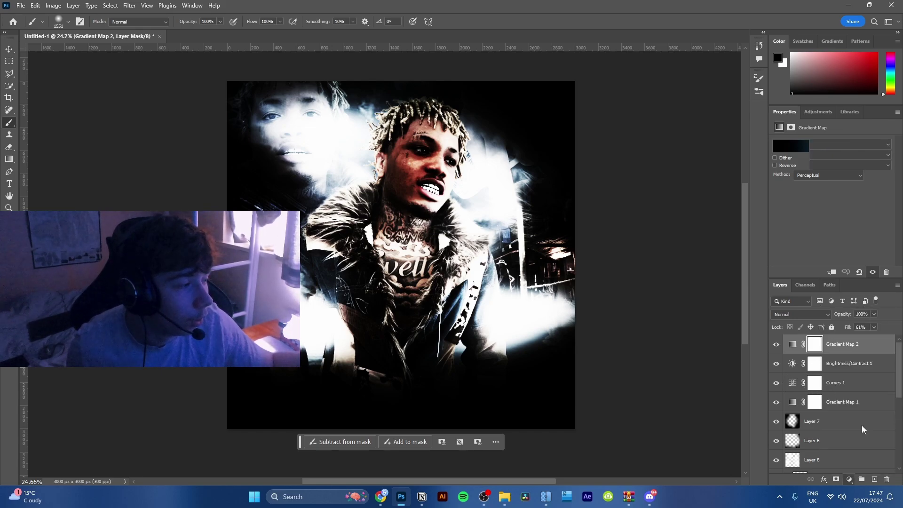
click(826, 148)
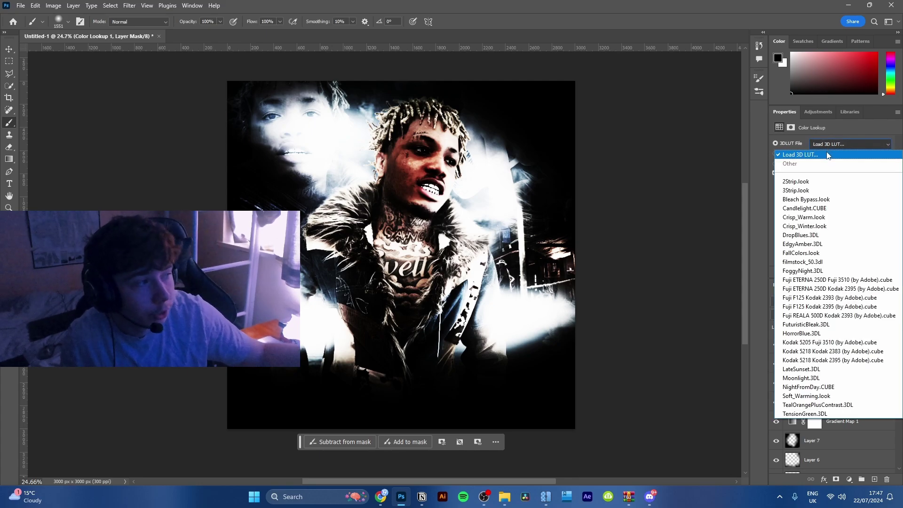
click(827, 148)
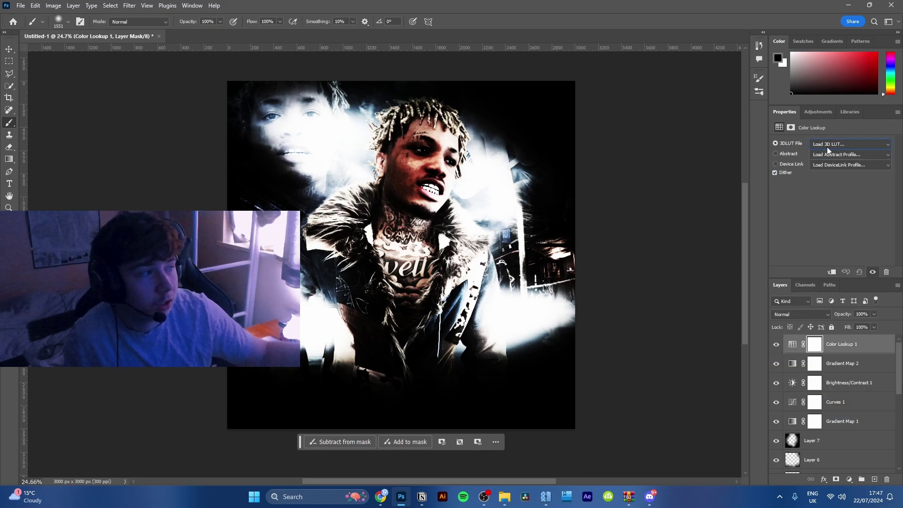
click(820, 145)
click(805, 158)
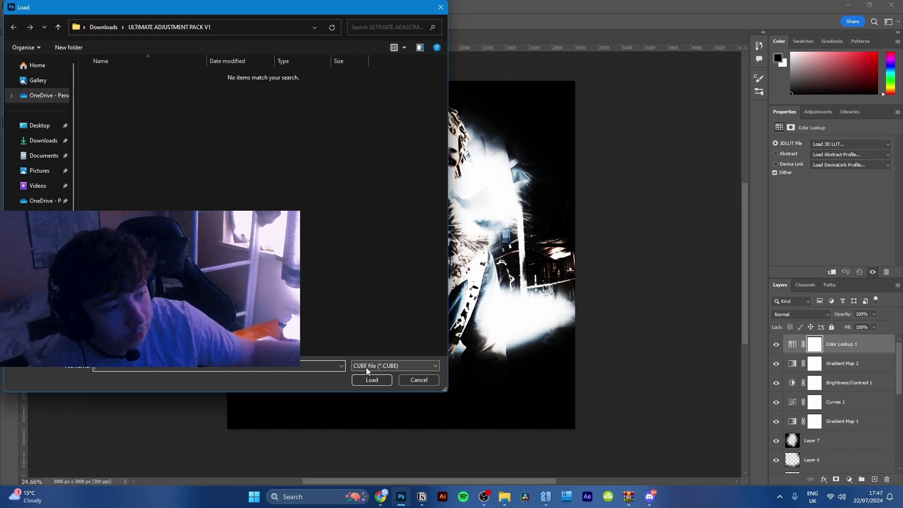
click(379, 365)
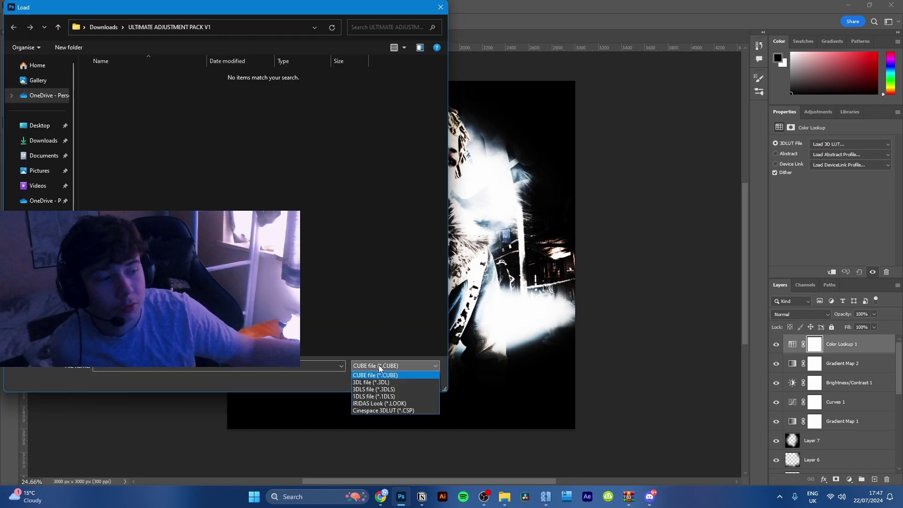
click(377, 382)
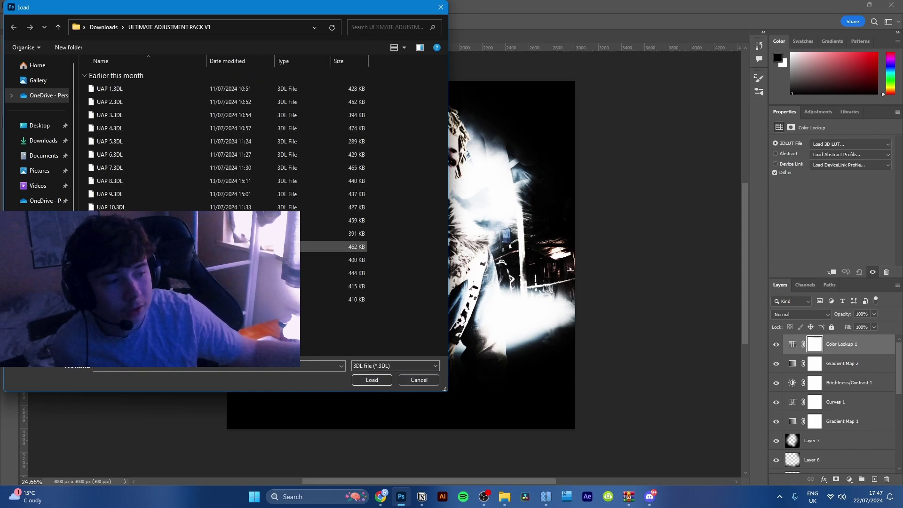
double_click(137, 99)
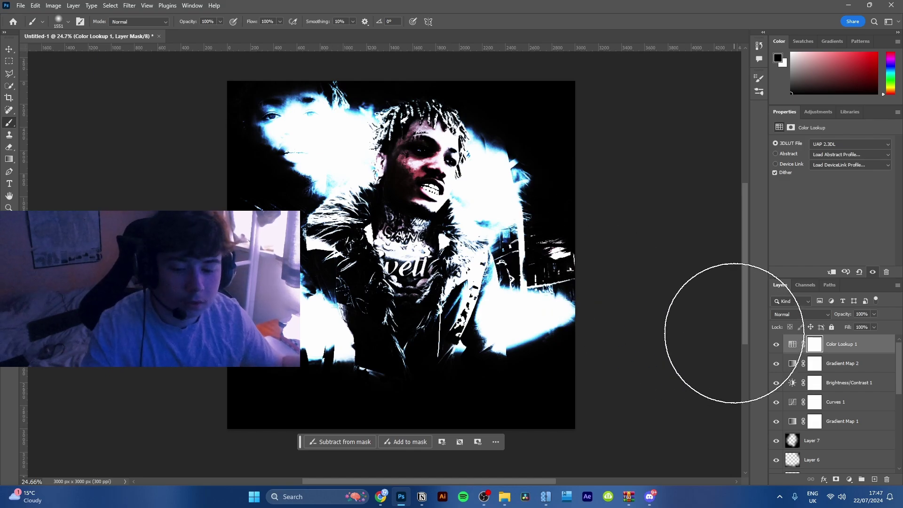
Blend the Color Lookup adjustment as Soft Light and compare the artwork with and without it
key(v)
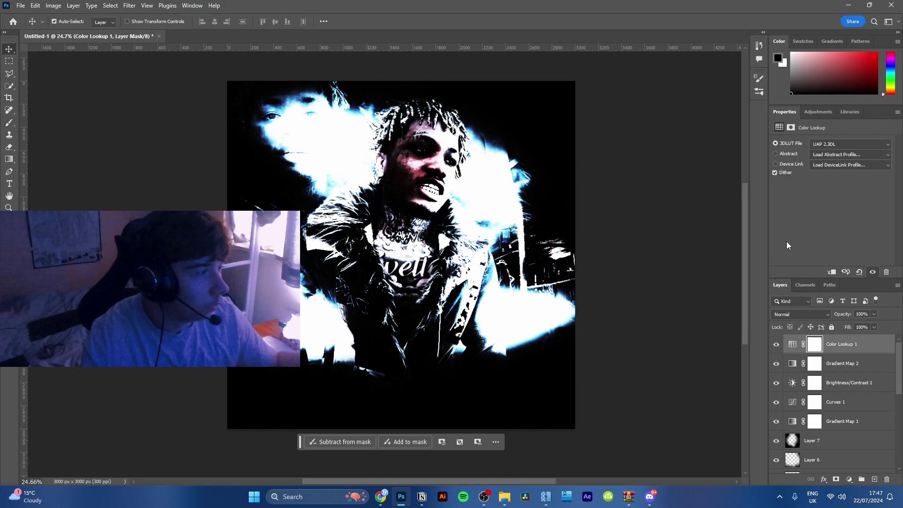
click(803, 314)
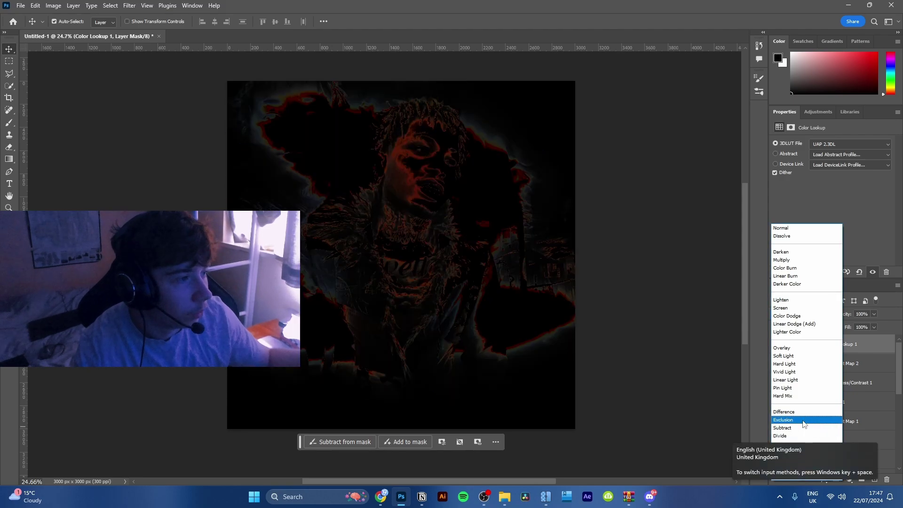
click(798, 359)
click(776, 345)
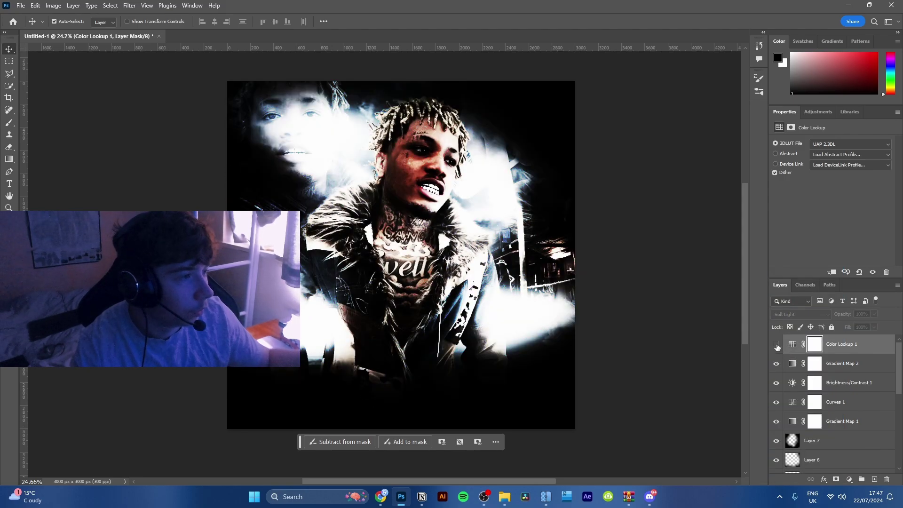
click(776, 345)
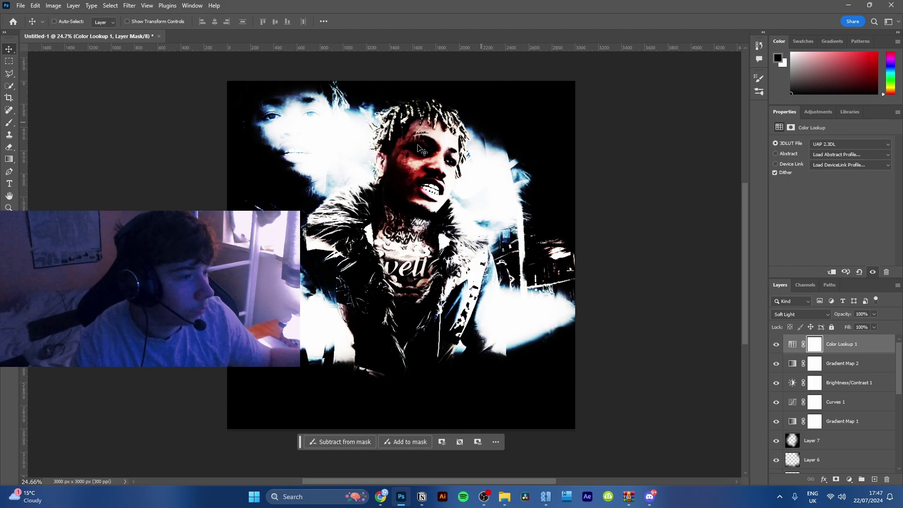
scroll(419, 148, up, 6)
scroll(434, 145, down, 4)
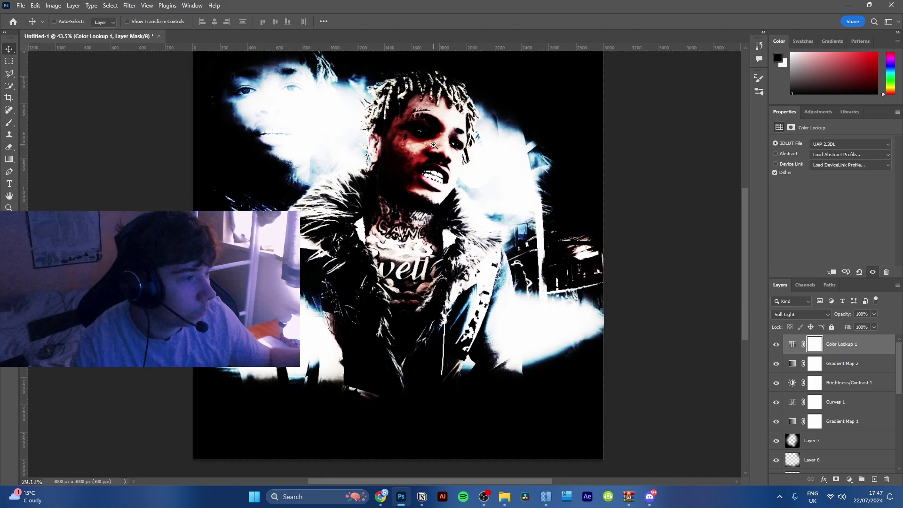
scroll(864, 416, down, 3)
Unlock the Background, merge a copy of all layers from it through Layer 7, and stamp the visible artwork onto a new layer above
click(824, 391)
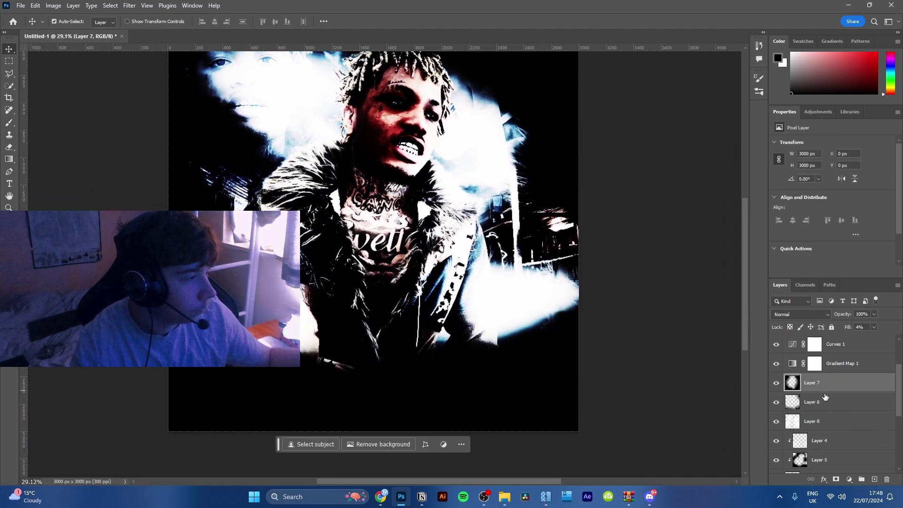
scroll(823, 399, down, 5)
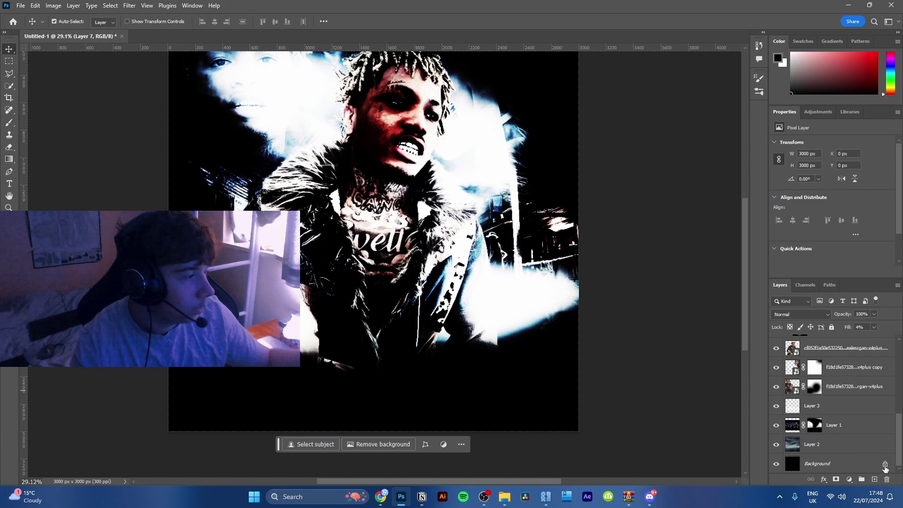
click(885, 464)
scroll(860, 444, up, 6)
shift+click(856, 443)
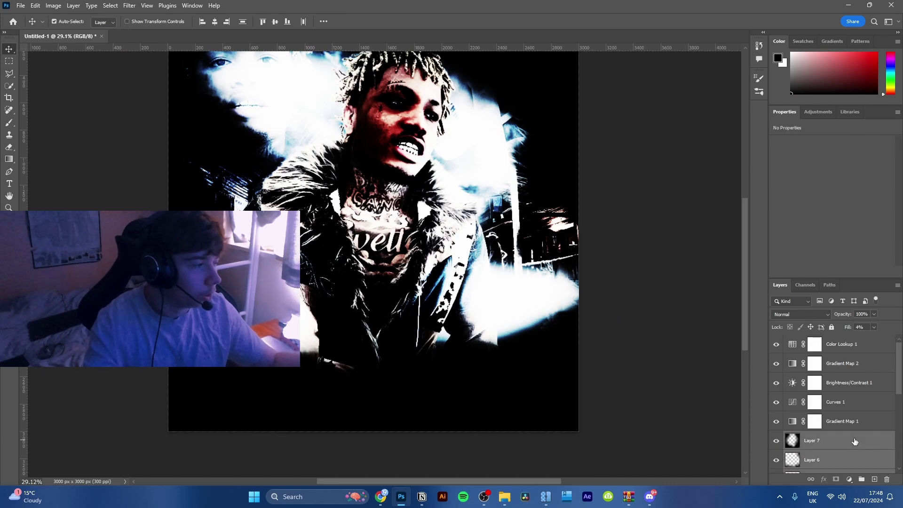
key(ctrl+e)
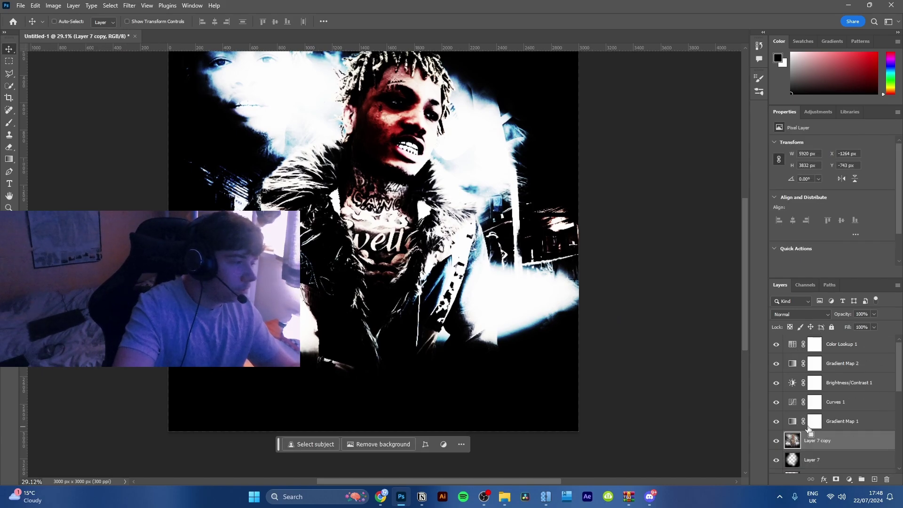
key(ctrl+shift+alt+e)
Flip the stamped artwork layer vertically and enlarge it to 130.87% about its centre
key(ctrl+t)
right_click(422, 96)
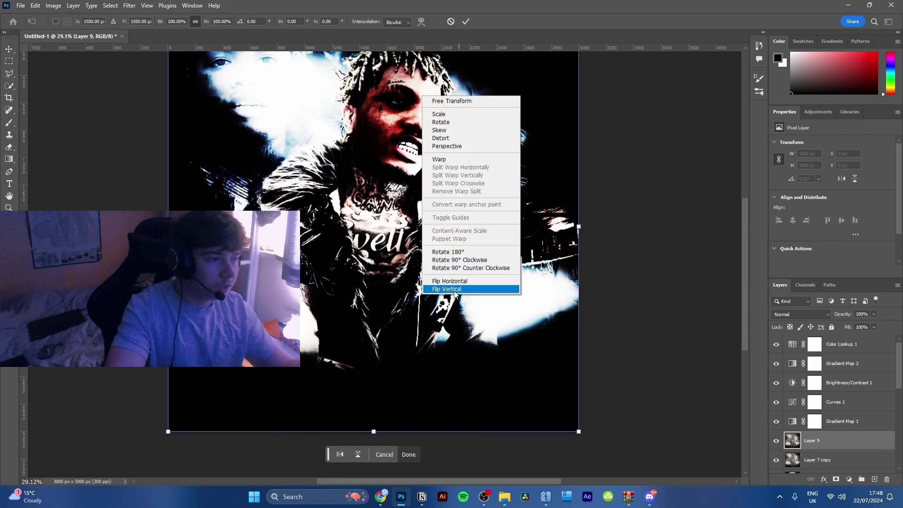
click(468, 284)
drag(578, 225, 642, 226)
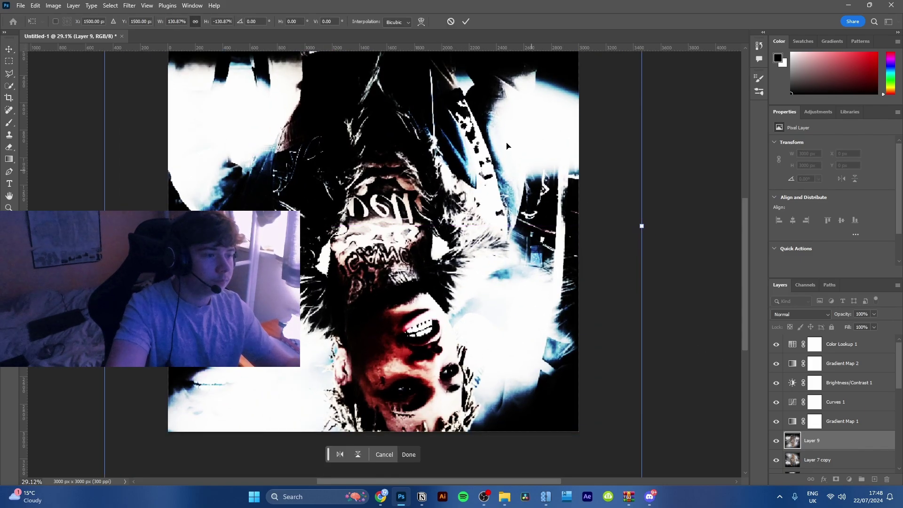
key(Return)
Blend the flipped Layer 9 as Lighter Color and apply a Gaussian Blur with a 16.6-pixel radius to it
click(800, 314)
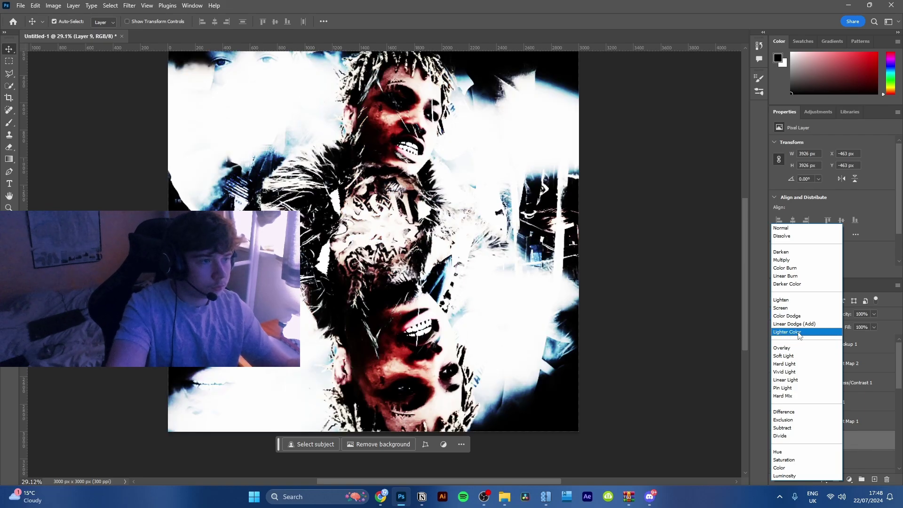
click(798, 332)
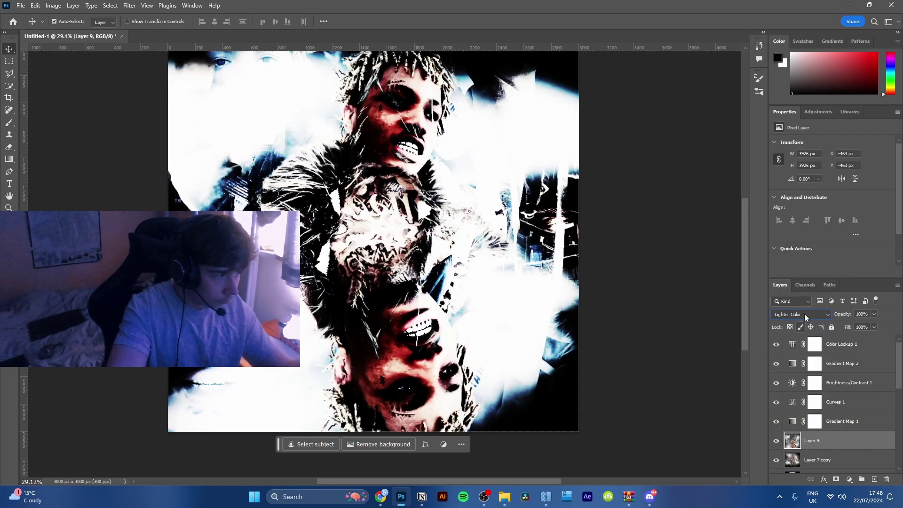
click(129, 5)
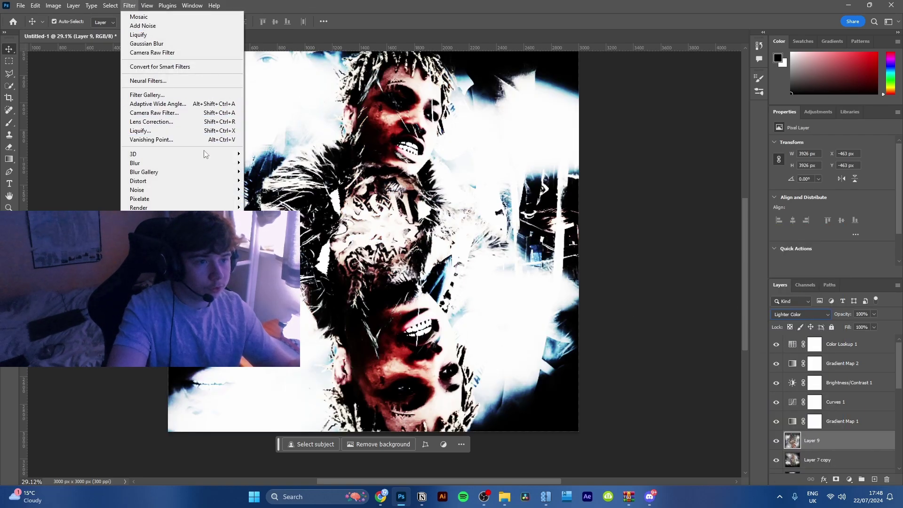
mouse_move(218, 166)
click(287, 198)
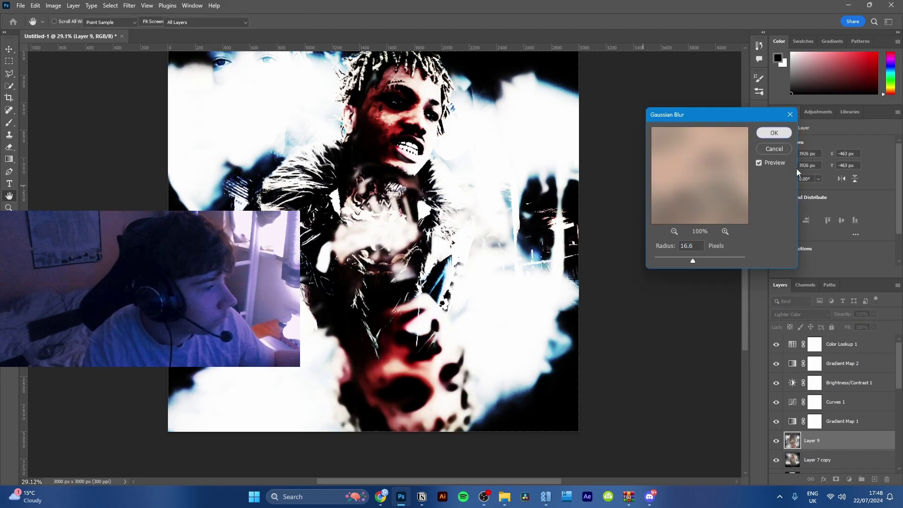
key(Return)
Add a mask to Layer 9 and paint black with a large soft brush to hide the blurred overlay over the main portrait
click(836, 480)
key(b)
mouse_move(403, 318)
mouse_down()
mouse_move(386, 315)
mouse_move(302, 111)
mouse_up()
drag(337, 82, 291, 121)
drag(298, 125, 322, 197)
key(x)
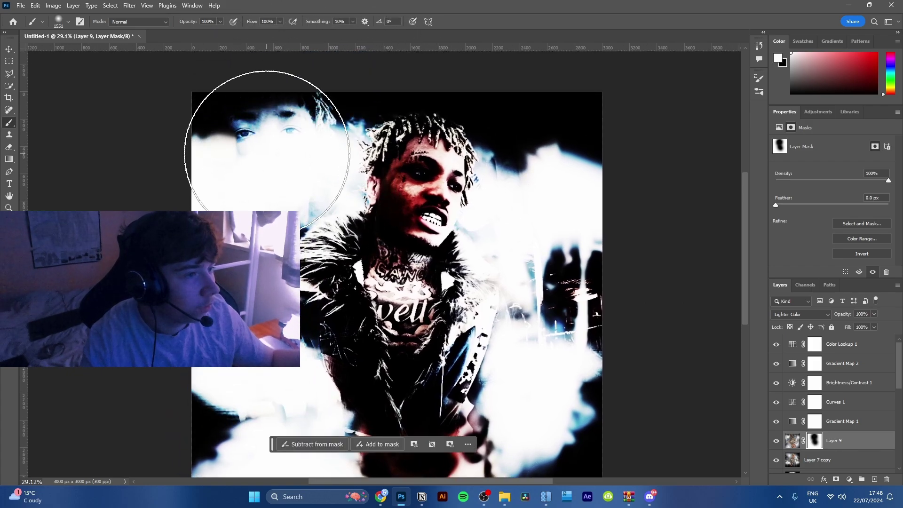
Mask the overlay out of the side areas in black and paint it back in below the portrait's jacket in white
key(x)
mouse_move(235, 169)
mouse_down()
mouse_move(218, 177)
mouse_move(238, 164)
mouse_move(277, 254)
mouse_up()
mouse_move(270, 296)
mouse_down()
mouse_move(237, 330)
mouse_move(272, 149)
mouse_move(362, 172)
mouse_move(423, 252)
mouse_move(393, 179)
mouse_move(660, 312)
mouse_up()
key(x)
mouse_move(436, 311)
mouse_down()
mouse_move(467, 268)
mouse_move(191, 258)
mouse_move(367, 273)
mouse_move(416, 206)
mouse_move(466, 254)
mouse_up()
Rotate the masked Layer 9 to -80.46° and enlarge it to 139.11%, repositioning it over the canvas
key(v)
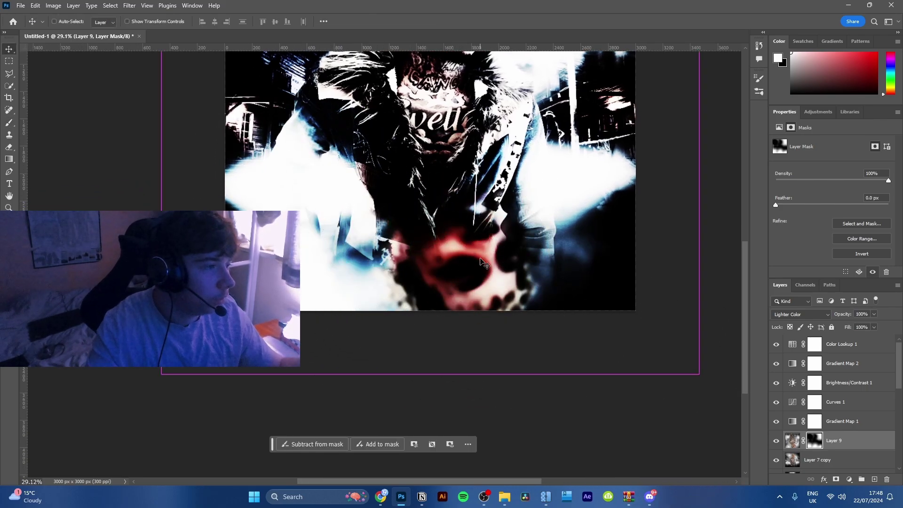
key(ctrl+t)
drag(197, 420, 668, 355)
drag(481, 345, 332, 341)
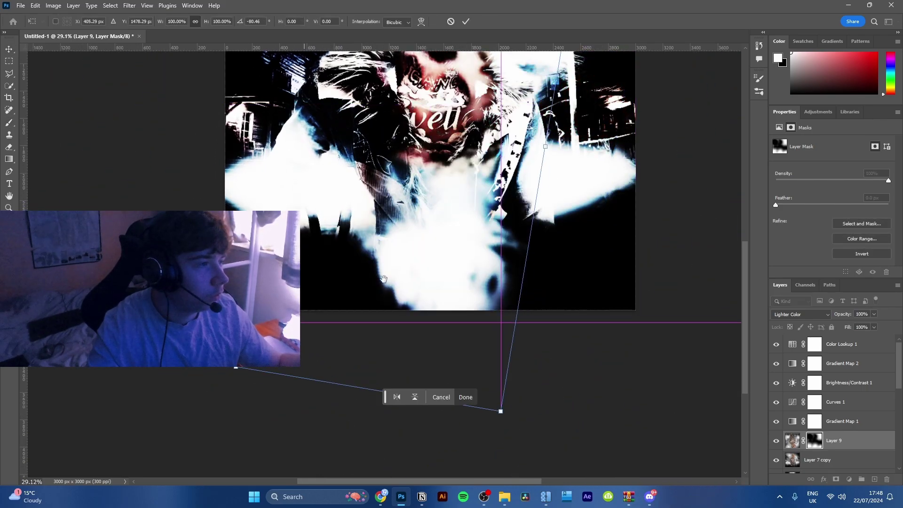
drag(387, 259, 323, 256)
scroll(407, 225, up, 5)
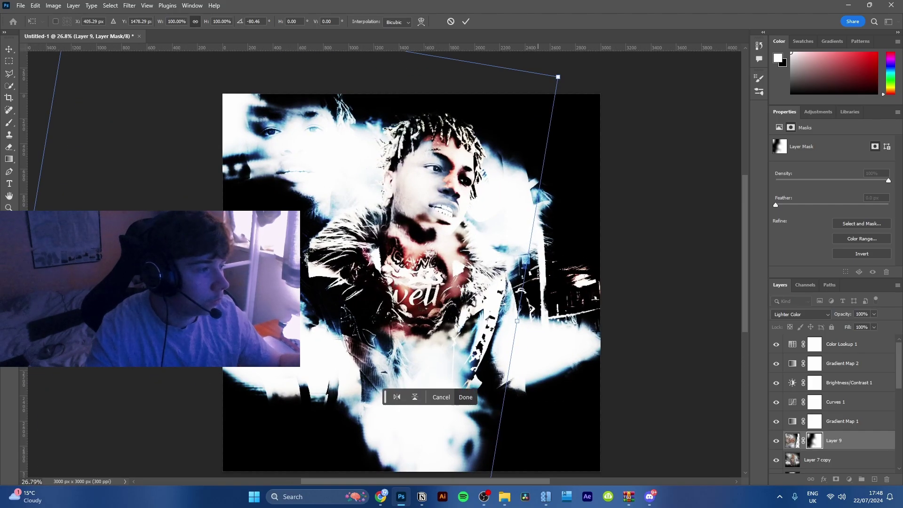
drag(537, 272, 644, 309)
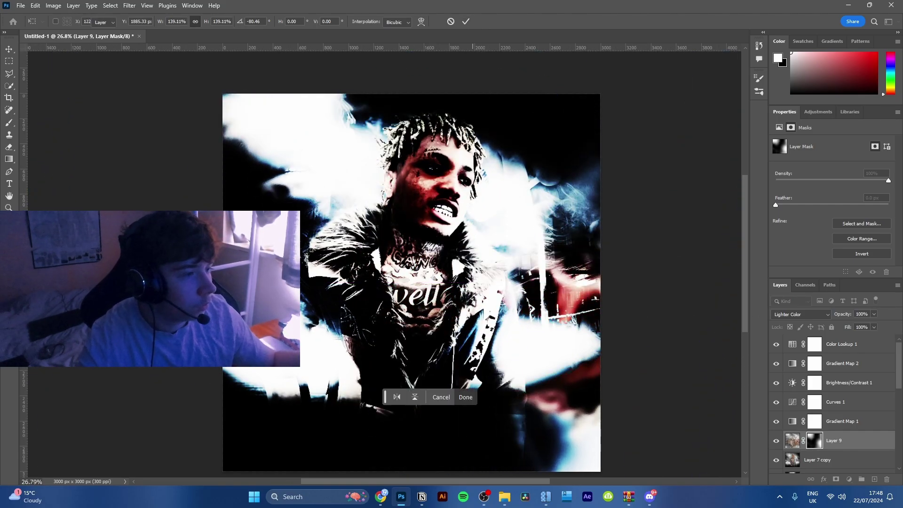
key(Return)
scroll(518, 376, down, 2)
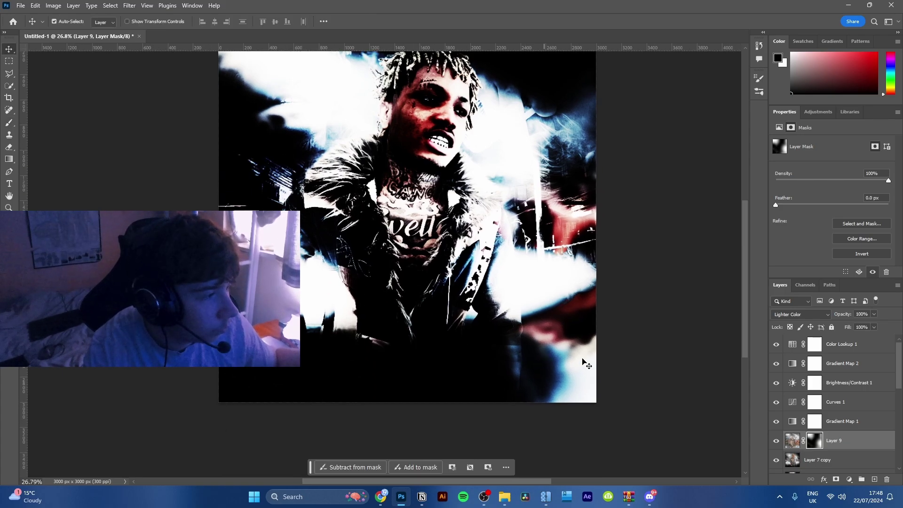
Repaint Layer 9's mask to reveal the blurred light along the lower edge and hide the overlay over the central portrait
key(b)
mouse_move(595, 353)
mouse_down()
mouse_move(551, 377)
mouse_move(363, 343)
mouse_up()
key(x)
drag(191, 383, 358, 338)
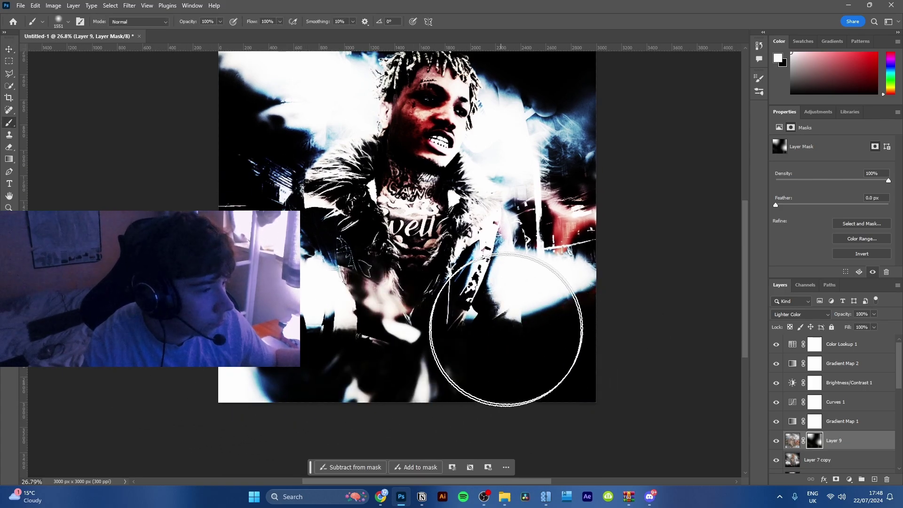
mouse_move(506, 329)
mouse_down()
mouse_move(282, 291)
mouse_move(330, 134)
mouse_move(247, 172)
mouse_move(420, 269)
mouse_move(569, 319)
mouse_move(540, 405)
mouse_move(577, 311)
mouse_up()
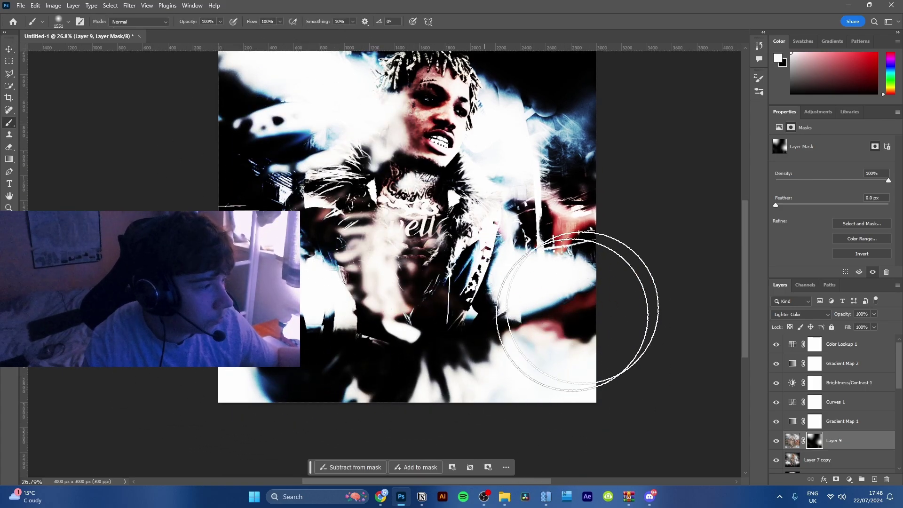
key(x)
mouse_move(393, 205)
mouse_down()
mouse_move(383, 145)
mouse_move(413, 61)
mouse_move(548, 161)
mouse_move(374, 238)
mouse_move(419, 303)
mouse_move(421, 279)
mouse_up()
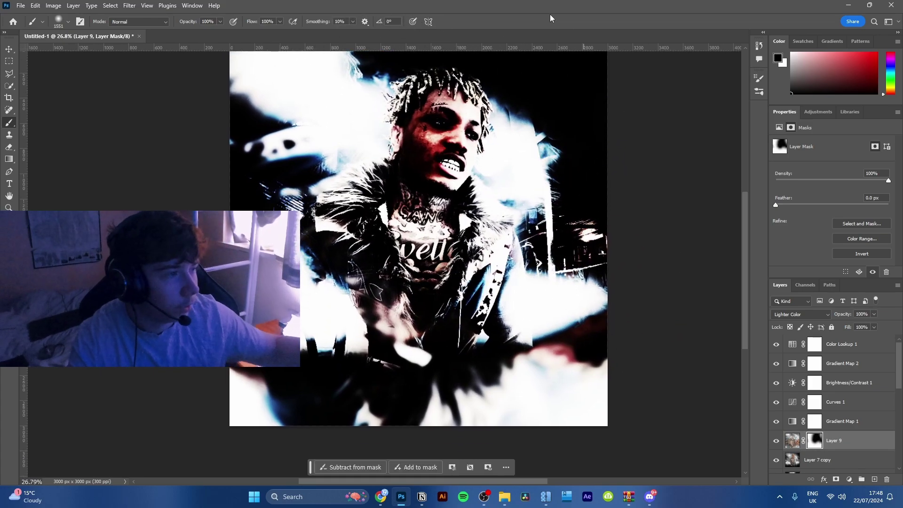
Paint black on Layer 9's mask to clear the overlay from the upper background and the ghosted portrait
drag(562, 66, 570, 66)
drag(340, 103, 224, 129)
key(x)
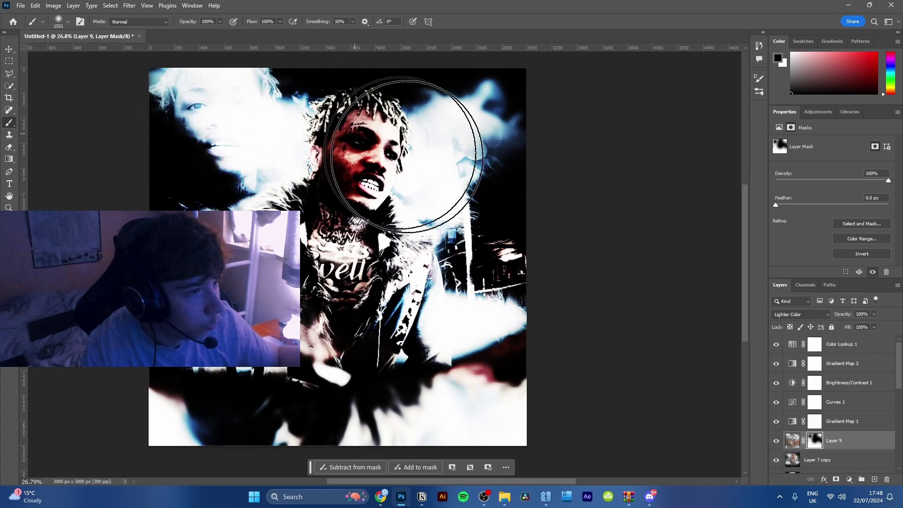
drag(388, 197, 366, 181)
scroll(376, 188, down, 2)
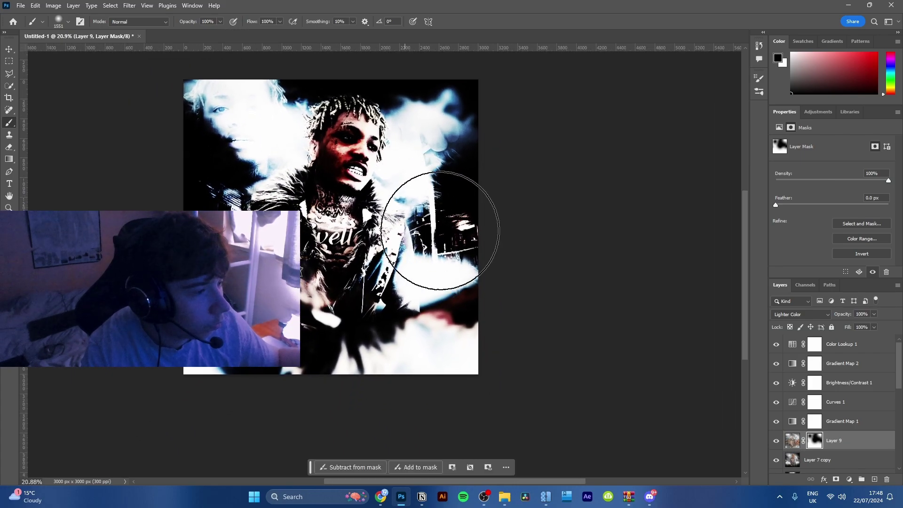
Paint a soft black shadow across the lower part of the artwork on a new layer and set its fill to 24%
click(874, 479)
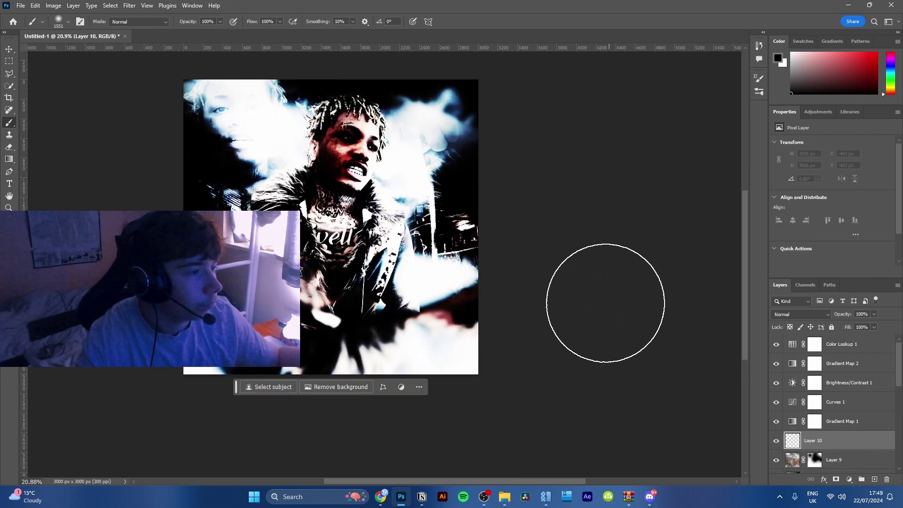
drag(484, 329, 283, 329)
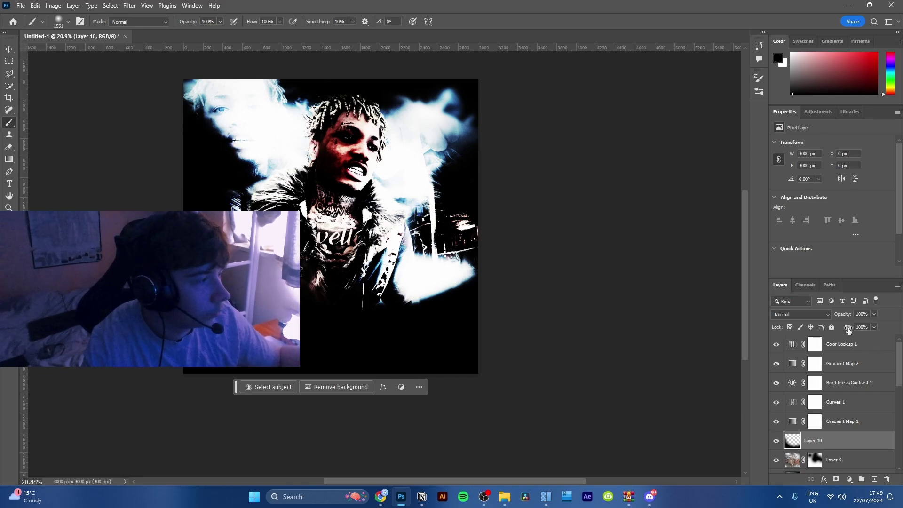
drag(848, 330, 810, 324)
scroll(457, 269, up, 5)
scroll(423, 301, down, 3)
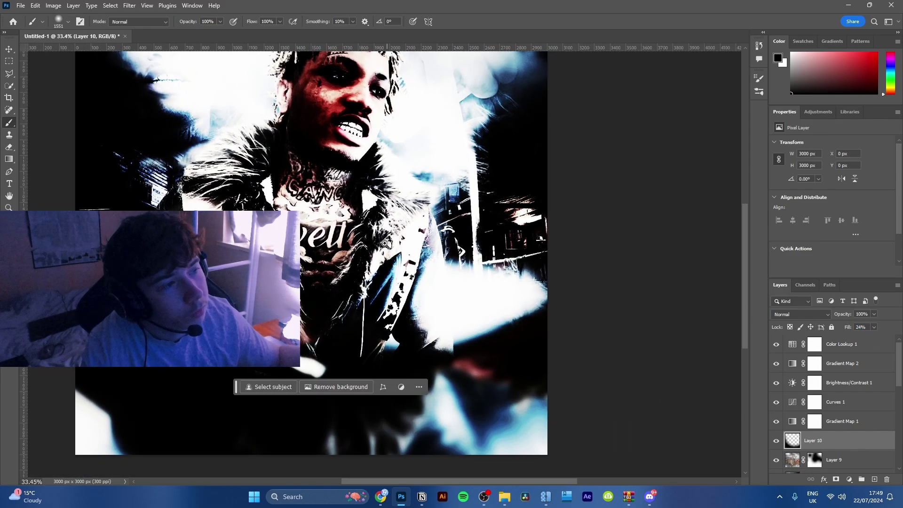
drag(403, 325, 412, 242)
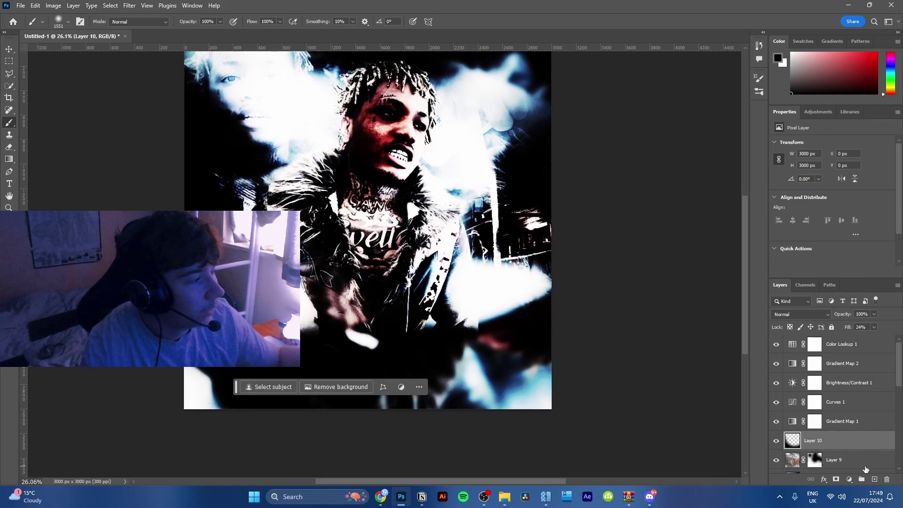
Merge a copy of Layer 10, Layer 9 and Layer 7 copy, and copy its full canvas area onto a new layer
scroll(864, 468, down, 3)
shift+click(816, 422)
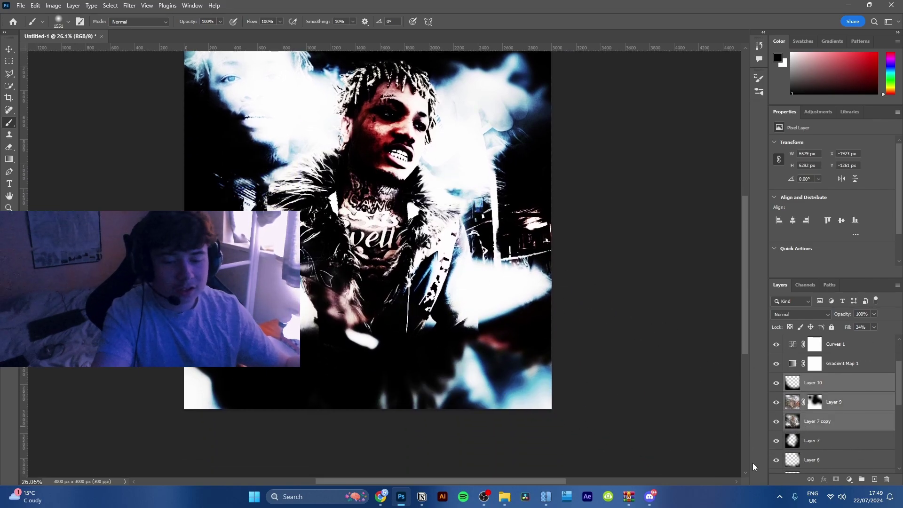
key(ctrl+e)
key(ctrl+a)
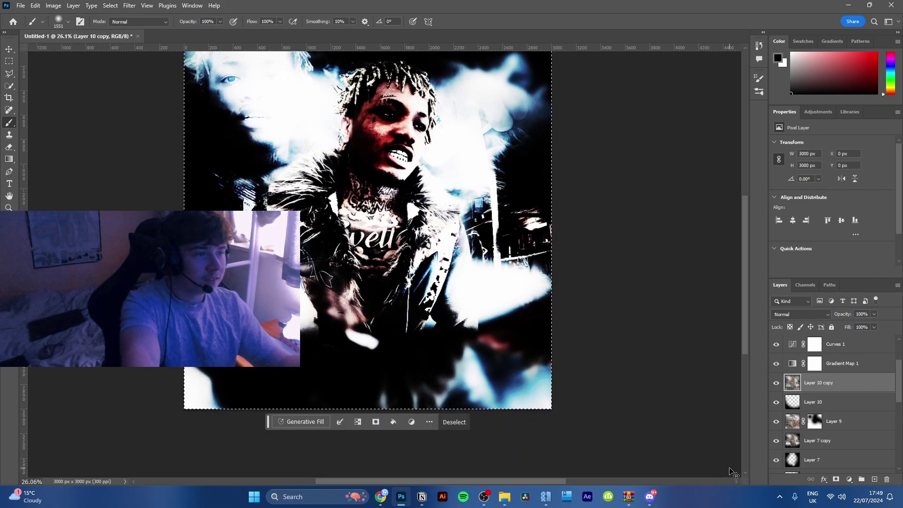
key(ctrl+j)
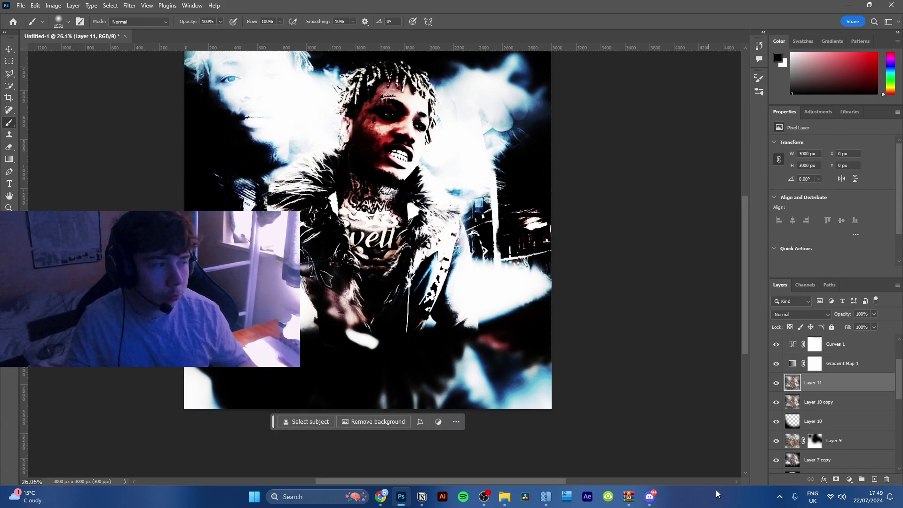
key(ctrl+t)
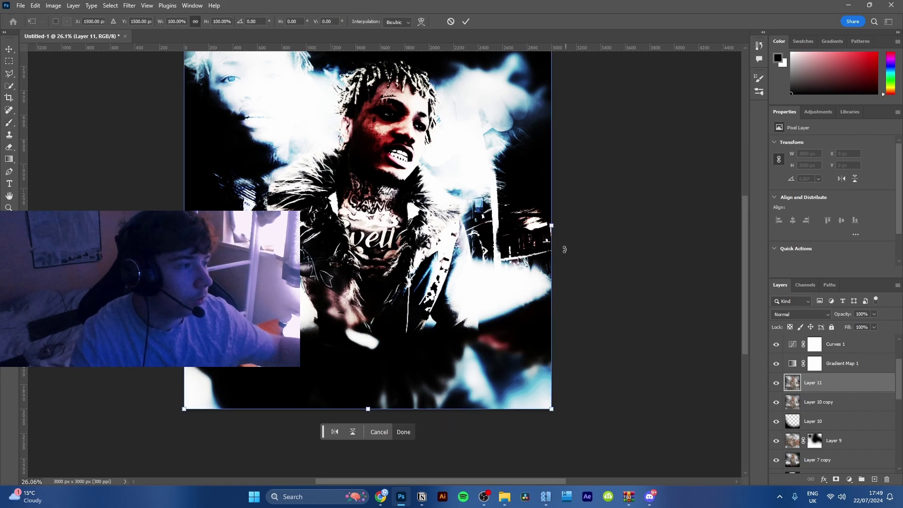
key(alt+space)
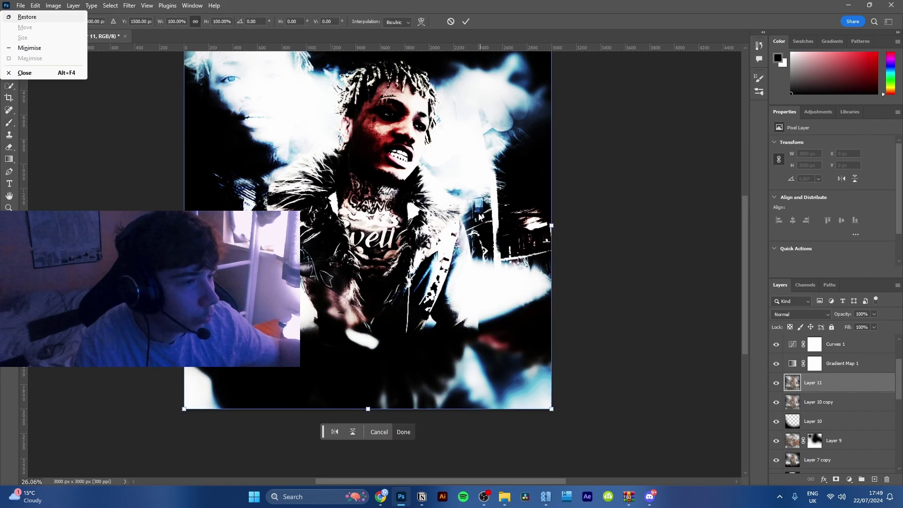
key(Escape)
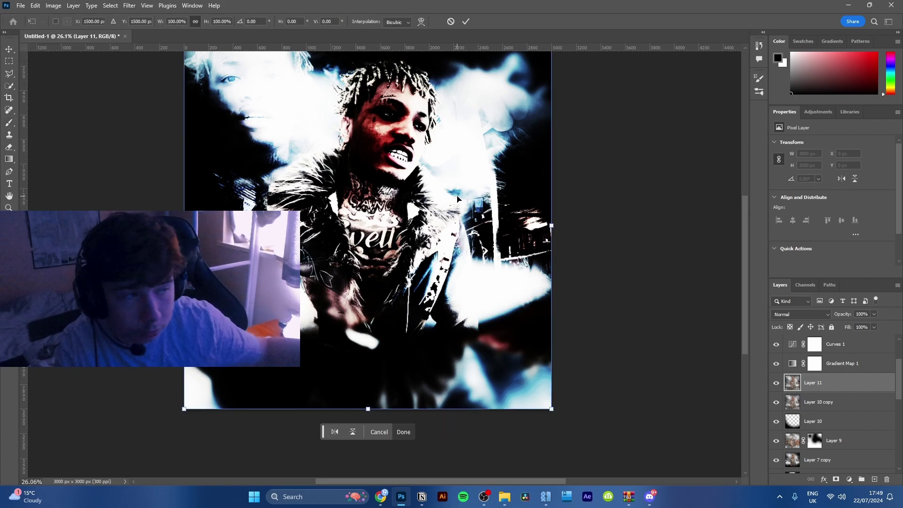
scroll(457, 199, down, 1)
scroll(452, 200, up, 1)
scroll(437, 203, down, 1)
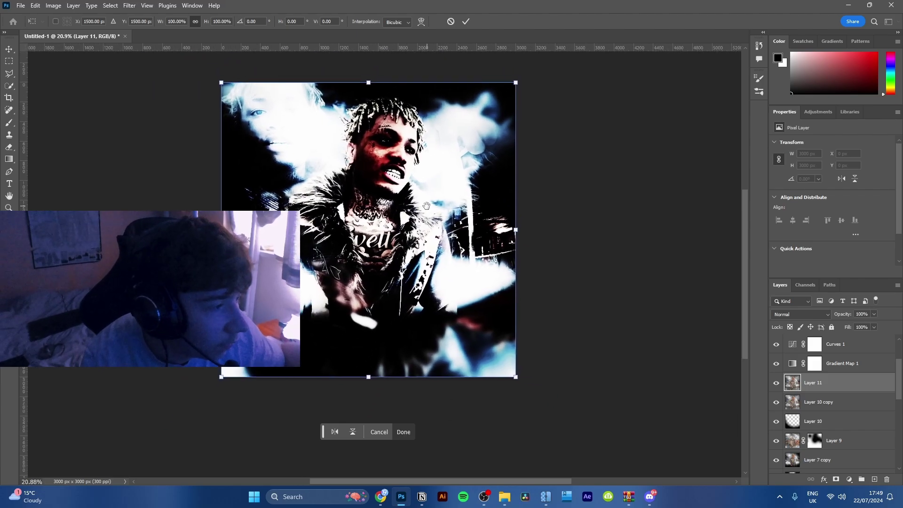
scroll(404, 210, up, 2)
scroll(435, 213, down, 1)
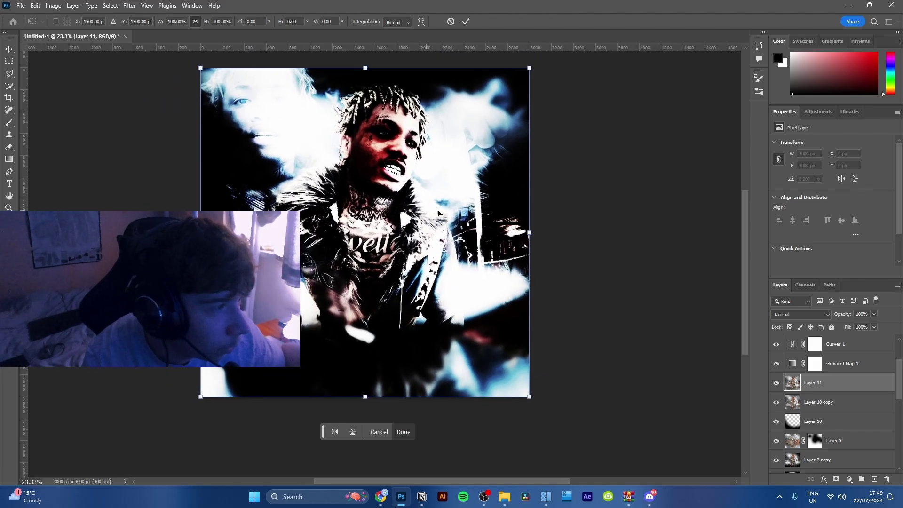
mouse_move(533, 229)
mouse_down()
mouse_move(548, 228)
mouse_move(532, 234)
mouse_up()
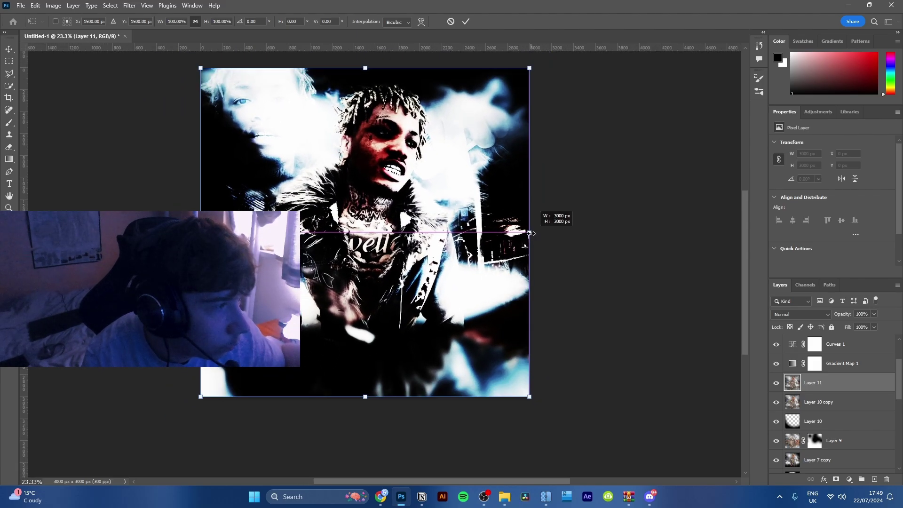
click(451, 21)
key(b)
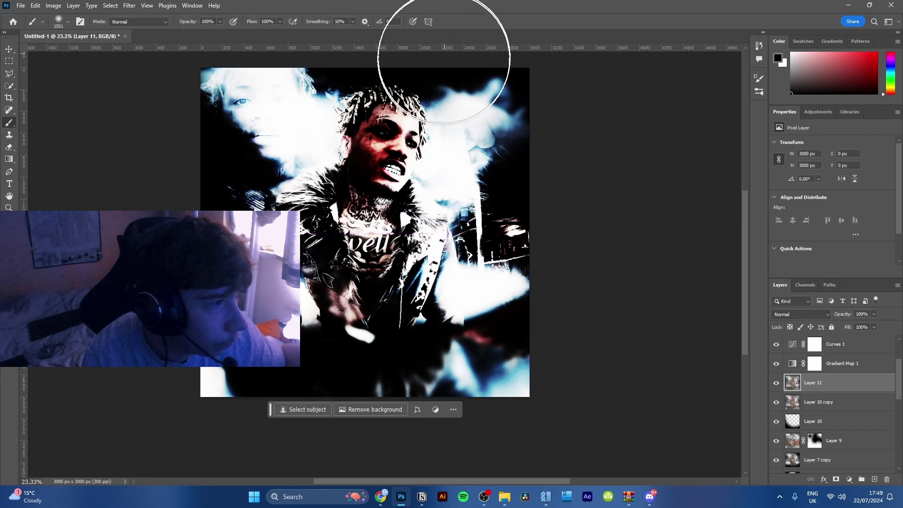
Duplicate Layer 11 and flip the copy horizontally
scroll(392, 127, up, 2)
scroll(400, 130, down, 2)
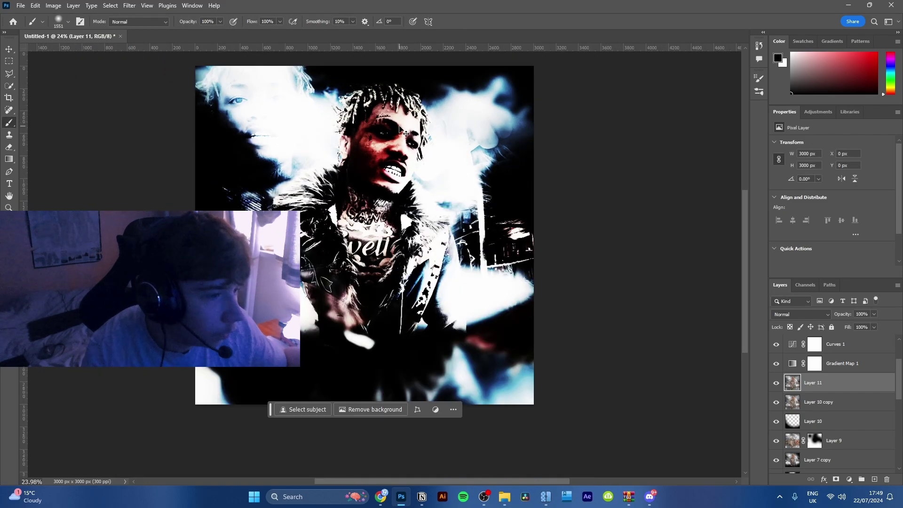
key(ctrl+t)
right_click(429, 252)
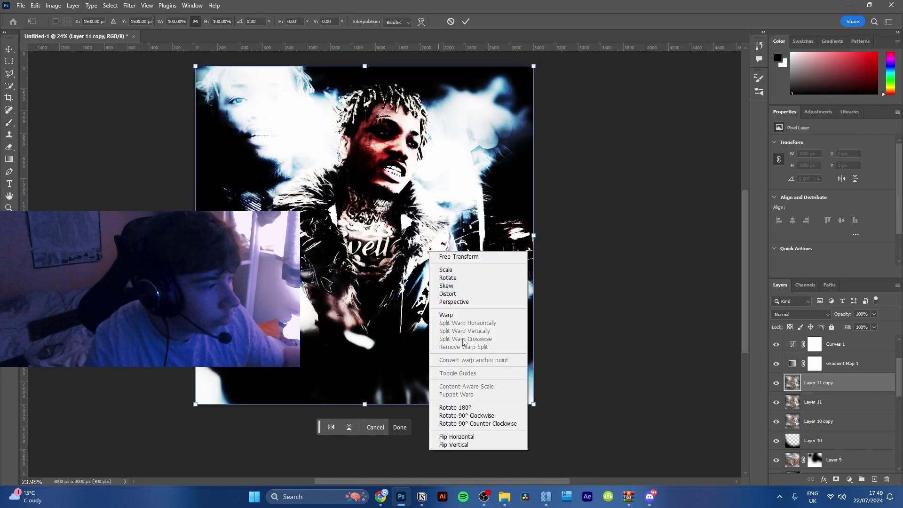
click(458, 437)
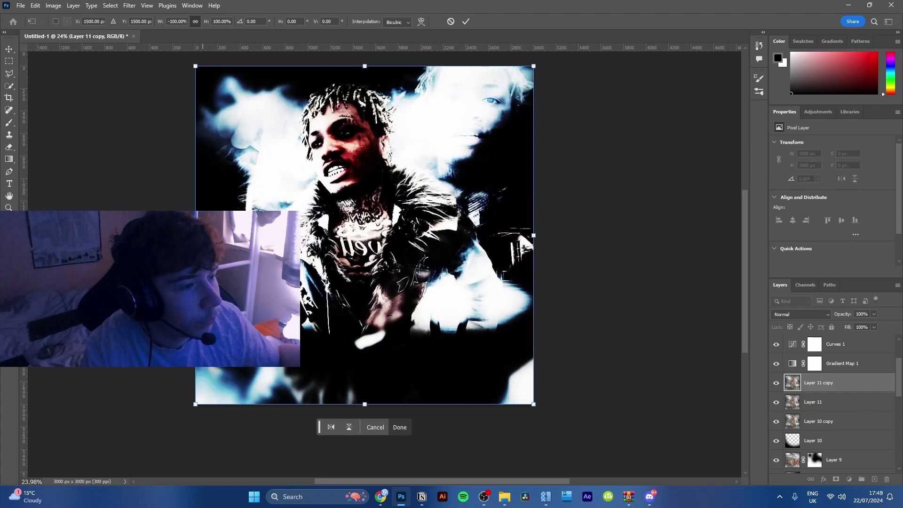
Enlarge the flipped copy to 131%, shift it toward the lower left of the artwork, and blend it as Exclusion
drag(195, 404, 89, 456)
drag(198, 242, 187, 368)
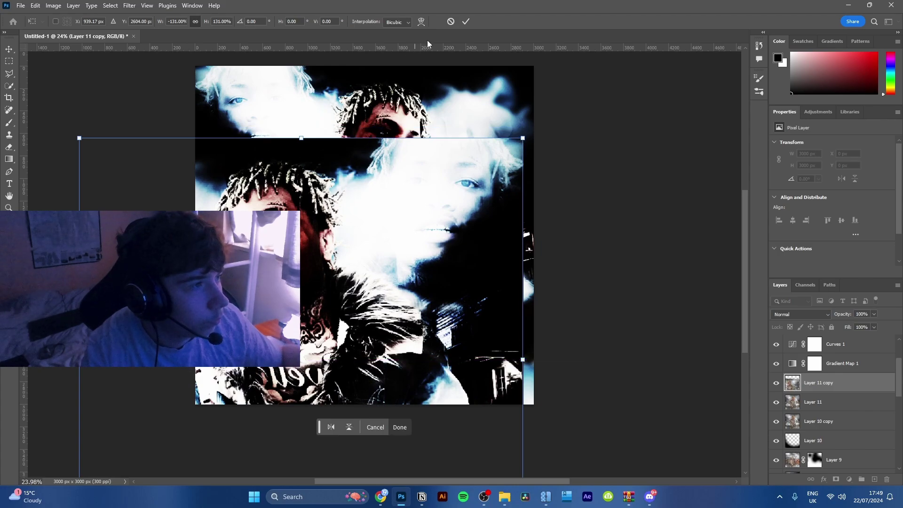
click(799, 314)
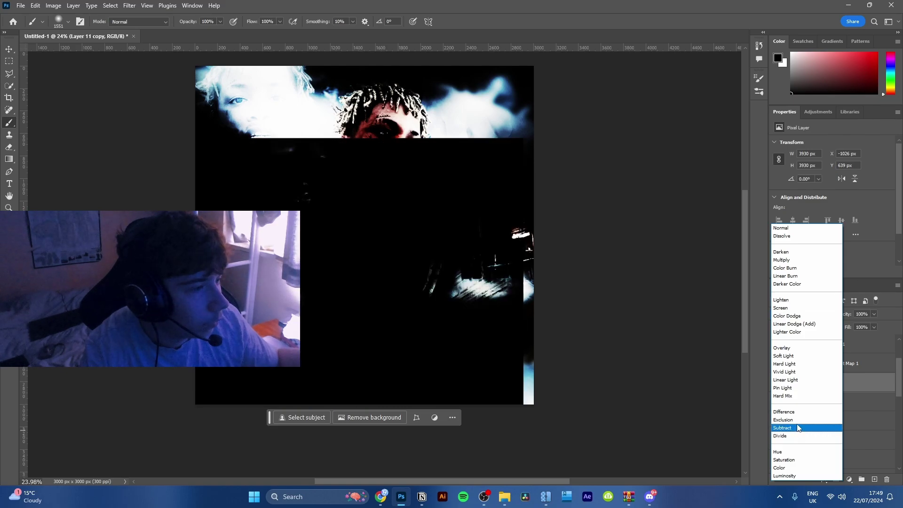
click(799, 420)
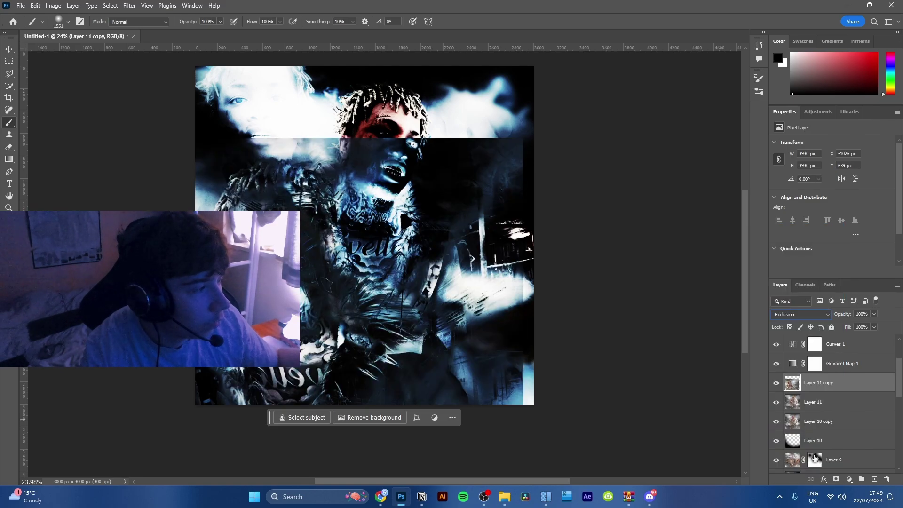
Add a layer mask to Layer 11 copy, hide the overlay across the portrait with soft black strokes, and touch up the mask with white
click(835, 479)
mouse_move(478, 182)
mouse_down()
mouse_move(317, 116)
mouse_move(425, 150)
mouse_move(492, 236)
mouse_move(450, 248)
mouse_move(412, 231)
mouse_move(482, 333)
mouse_move(541, 369)
mouse_up()
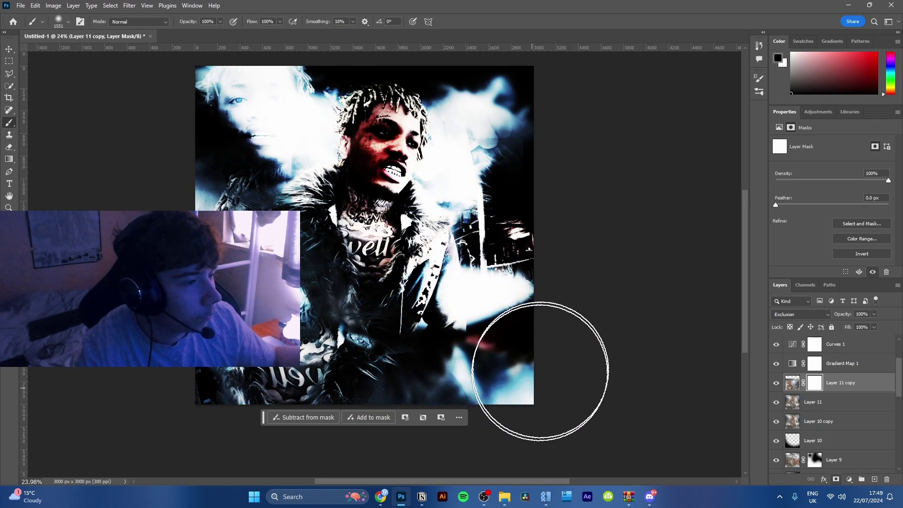
mouse_move(315, 125)
mouse_down()
mouse_move(355, 183)
mouse_move(349, 225)
mouse_move(401, 327)
mouse_move(322, 376)
mouse_move(251, 396)
mouse_move(184, 367)
mouse_up()
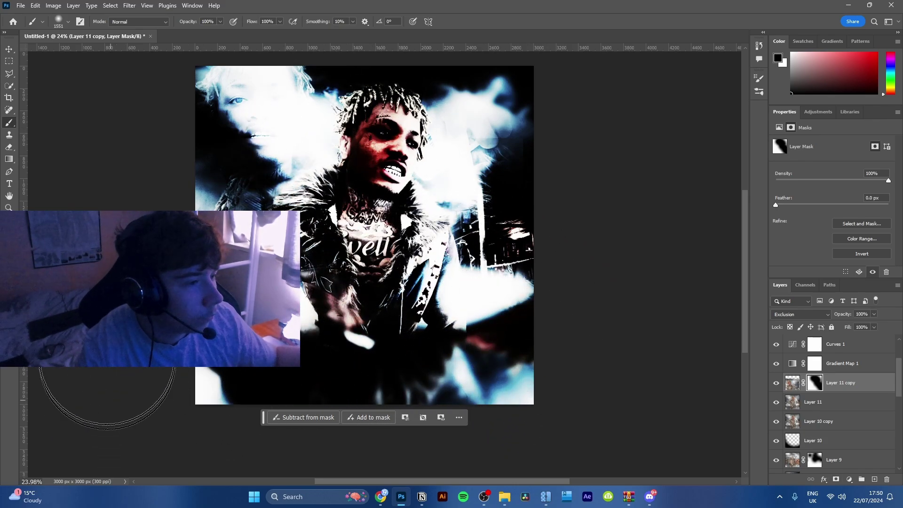
key(x)
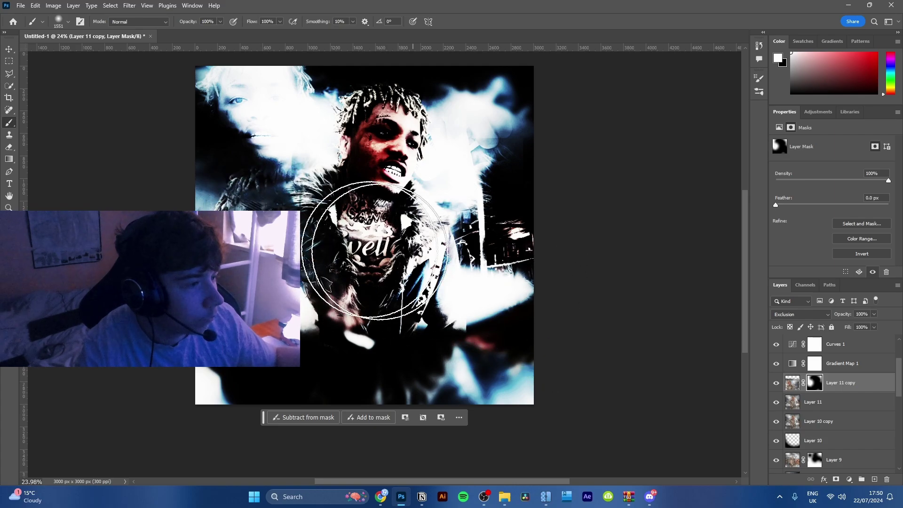
mouse_move(371, 247)
mouse_down()
mouse_move(304, 256)
mouse_move(305, 243)
mouse_move(324, 240)
mouse_move(409, 259)
mouse_move(599, 334)
mouse_move(468, 235)
mouse_move(410, 166)
mouse_move(410, 190)
mouse_move(404, 136)
mouse_move(385, 128)
mouse_move(408, 150)
mouse_move(413, 139)
mouse_move(396, 116)
mouse_move(479, 204)
mouse_move(324, 334)
mouse_move(326, 295)
mouse_move(205, 224)
mouse_move(226, 216)
mouse_up()
Refine the Layer 11 copy mask with further soft black and white strokes around the portrait
key(v)
key(b)
key(x)
drag(322, 53, 346, 172)
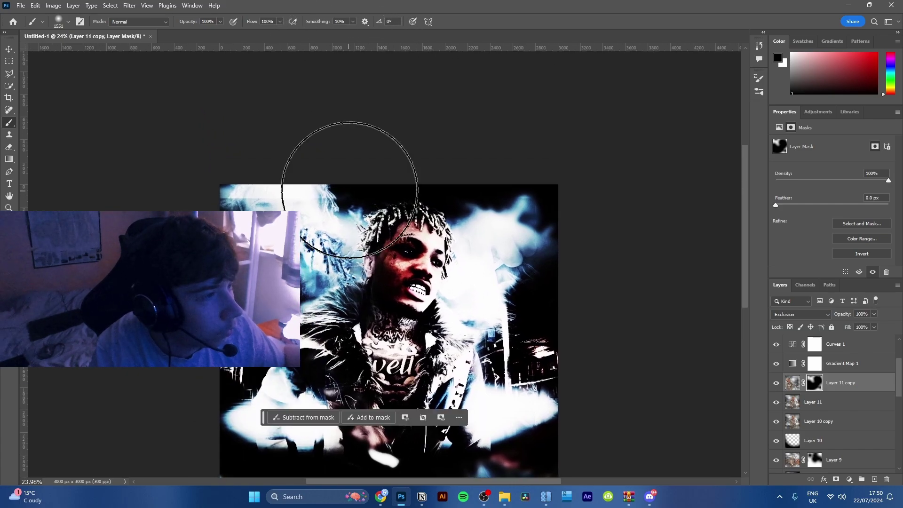
key(x)
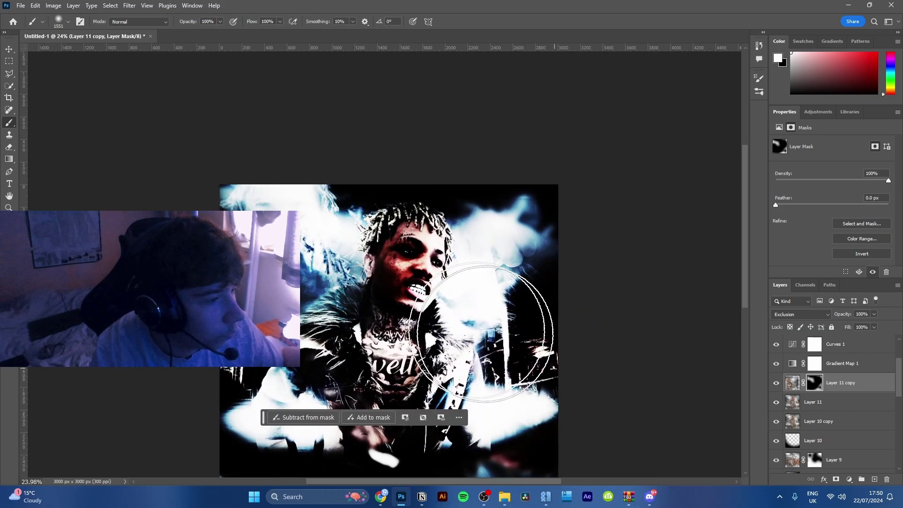
mouse_move(372, 329)
mouse_down()
mouse_move(336, 294)
mouse_move(356, 145)
mouse_up()
Move Layer 11 copy toward the right side of the artwork and mask it off the main portrait's face
key(v)
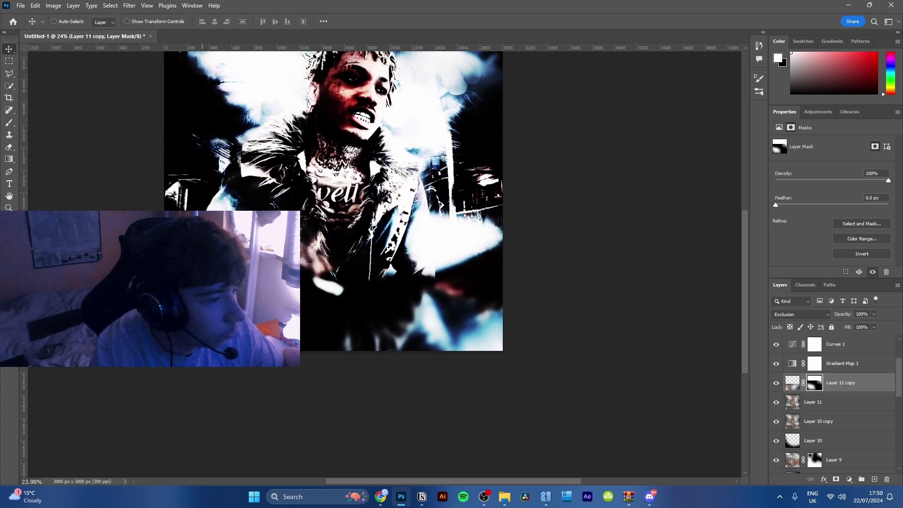
mouse_move(419, 301)
mouse_down()
mouse_move(476, 363)
mouse_move(520, 303)
mouse_move(467, 241)
mouse_move(474, 245)
mouse_move(481, 189)
mouse_up()
key(b)
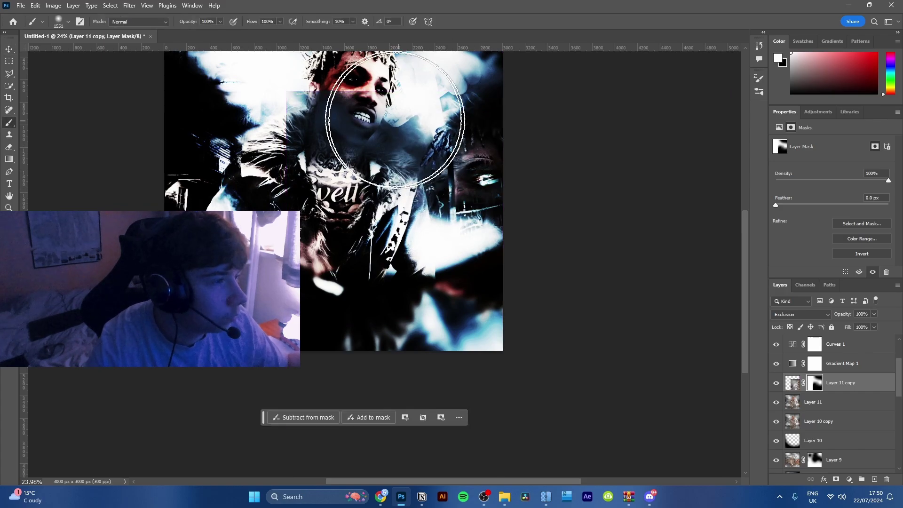
mouse_move(397, 115)
mouse_down()
mouse_move(347, 105)
mouse_move(330, 115)
mouse_move(289, 111)
mouse_move(362, 101)
mouse_move(413, 202)
mouse_up()
key(x)
Flip Layer 11 copy horizontally and shift it slightly left and down
key(v)
key(ctrl+t)
right_click(443, 226)
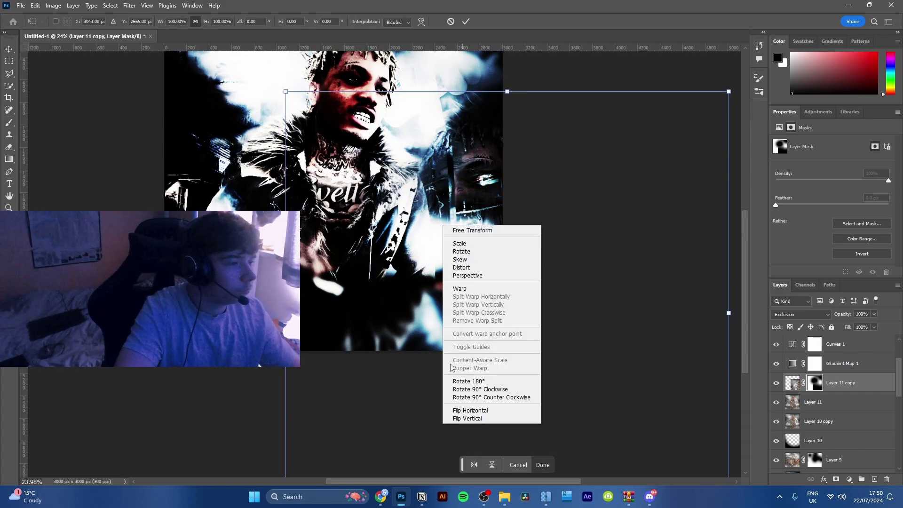
click(463, 412)
drag(429, 335, 363, 348)
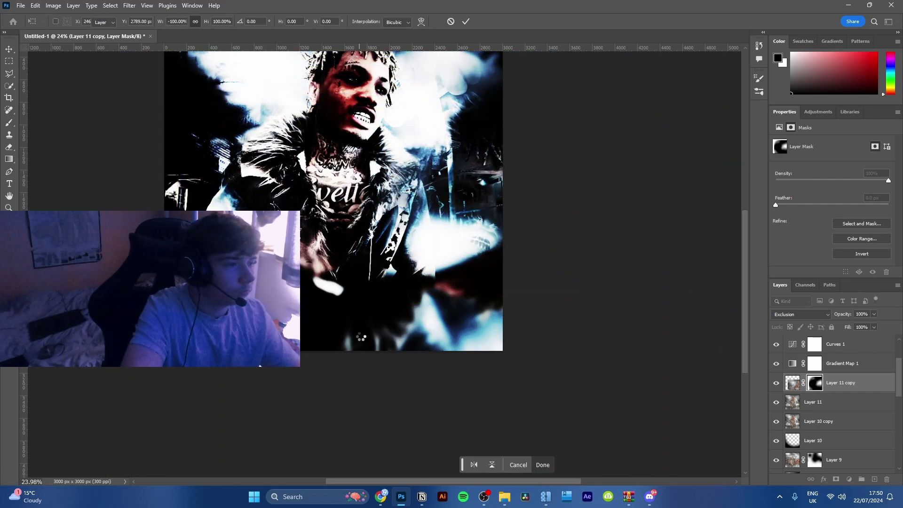
key(Return)
Duplicate Layer 11 copy, flip the duplicate horizontally, enlarge it to 181.64%, and place it over the lower-left part of the artwork
key(ctrl+j)
key(ctrl+t)
right_click(441, 266)
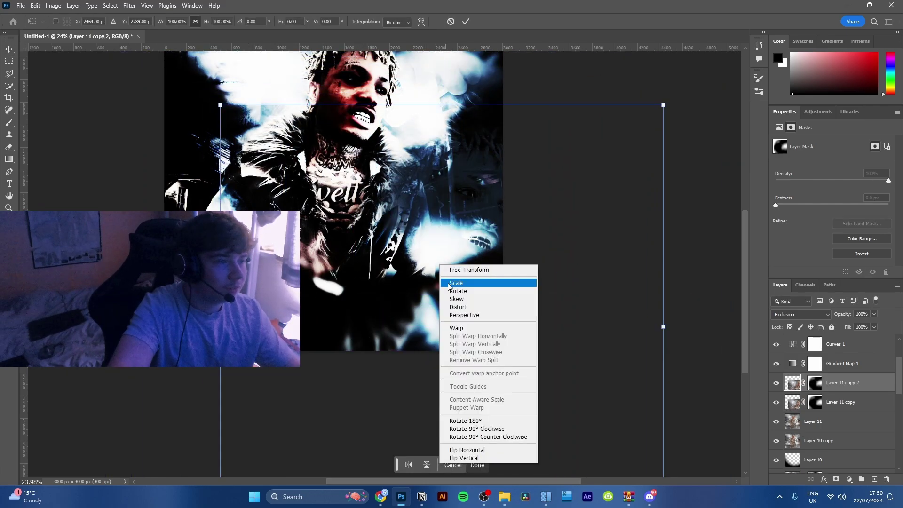
drag(334, 350, 133, 338)
scroll(143, 267, up, 3)
drag(208, 330, 188, 432)
drag(443, 350, 496, 449)
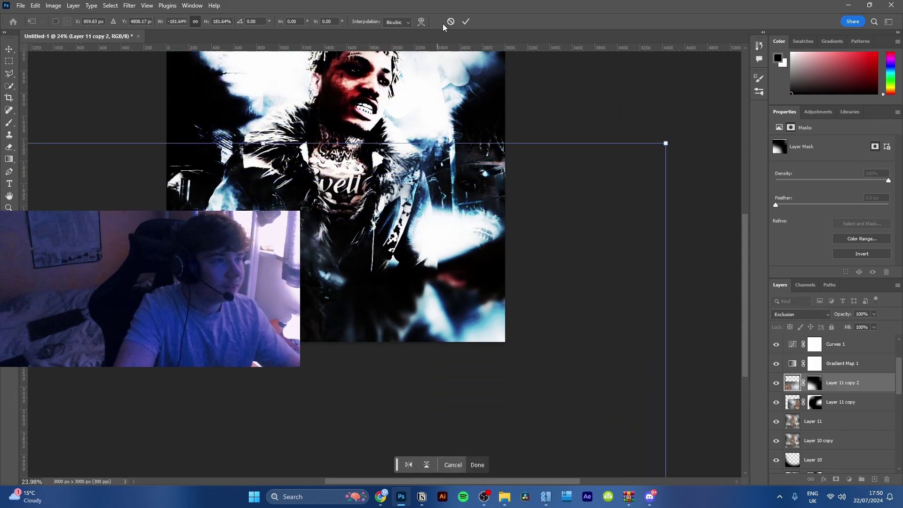
click(466, 21)
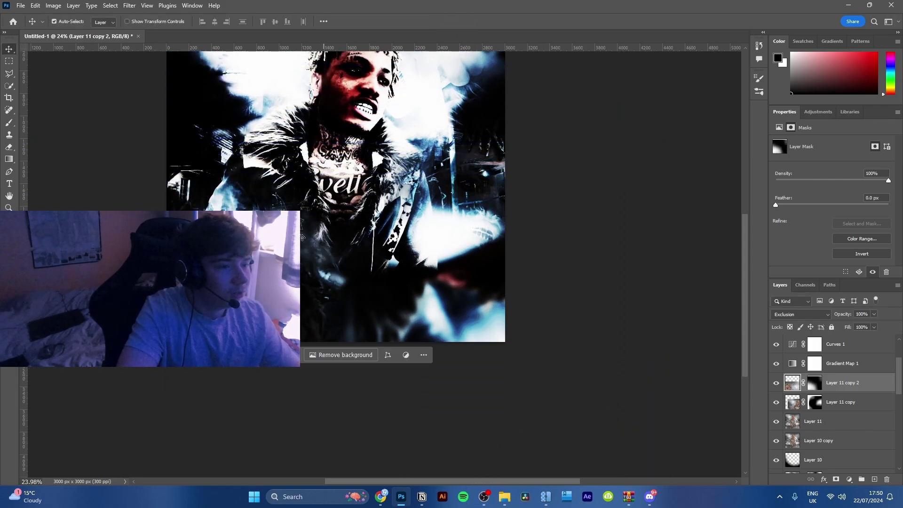
Apply a Gaussian Blur with a 6.8-pixel radius to Layer 11 copy 2
scroll(217, 182, up, 3)
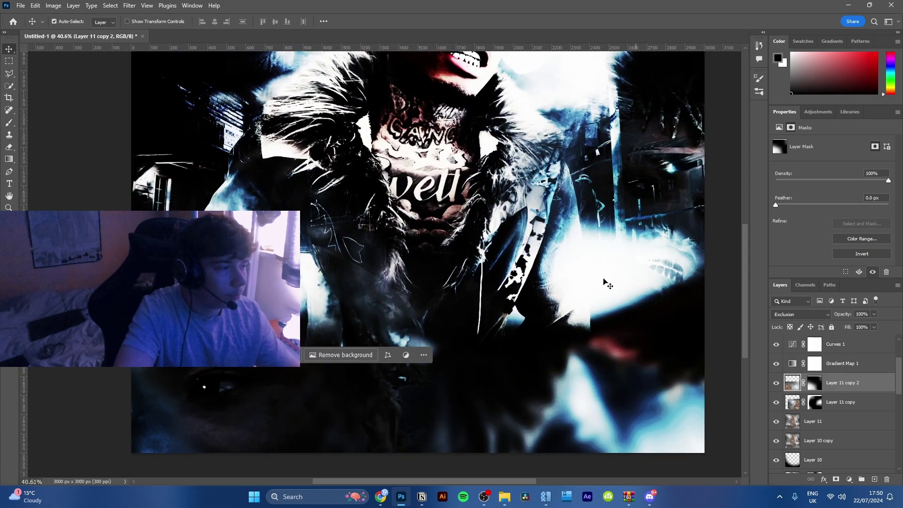
click(125, 5)
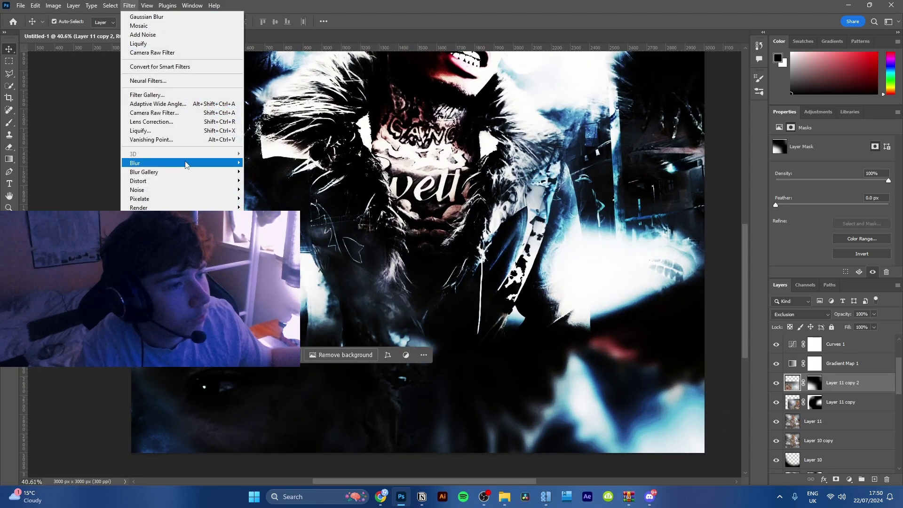
mouse_move(185, 165)
click(263, 198)
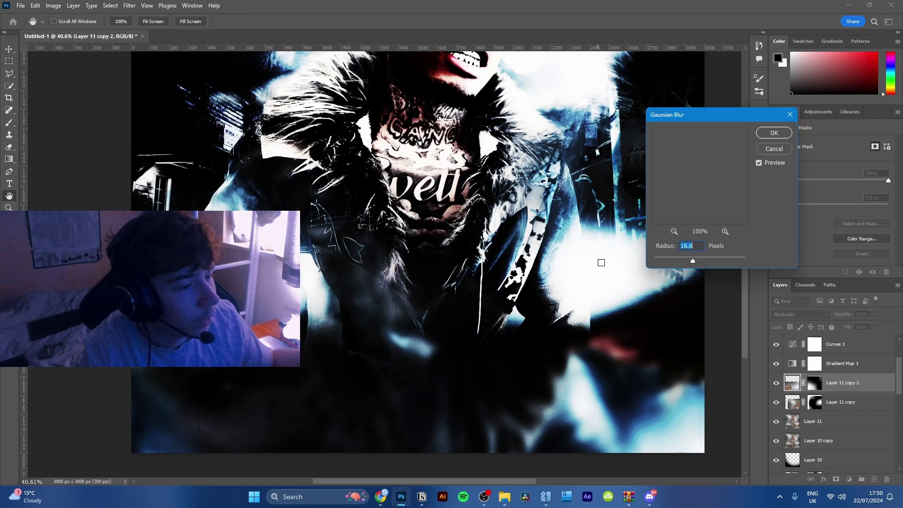
drag(674, 262, 674, 262)
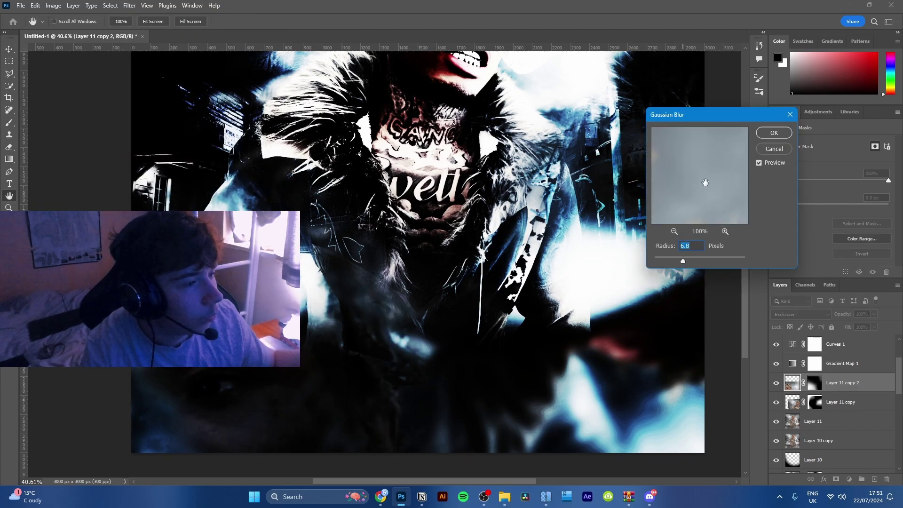
click(762, 134)
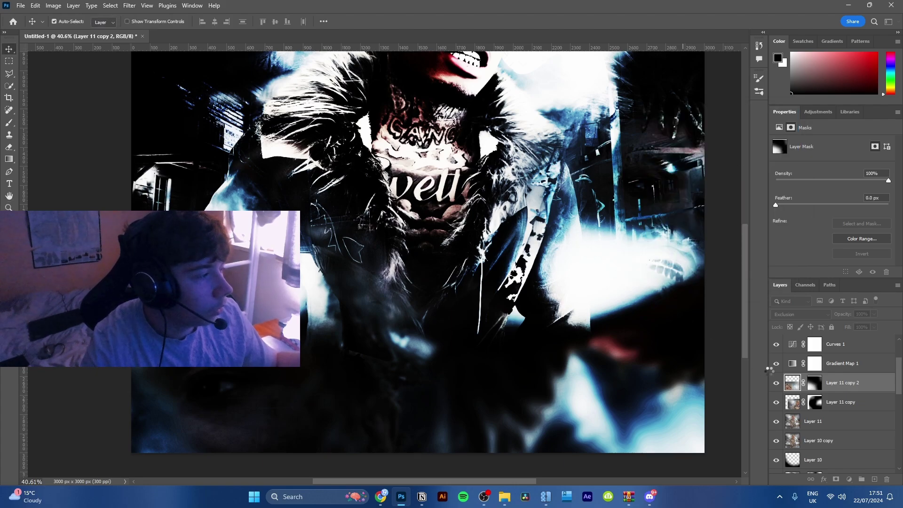
Add a new empty layer directly above Layer 11 copy 2
scroll(558, 295, down, 6)
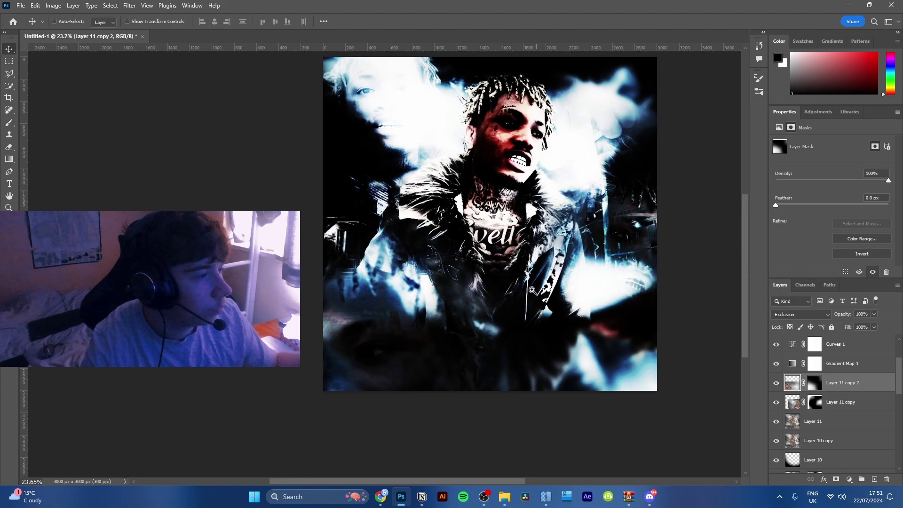
scroll(455, 214, up, 5)
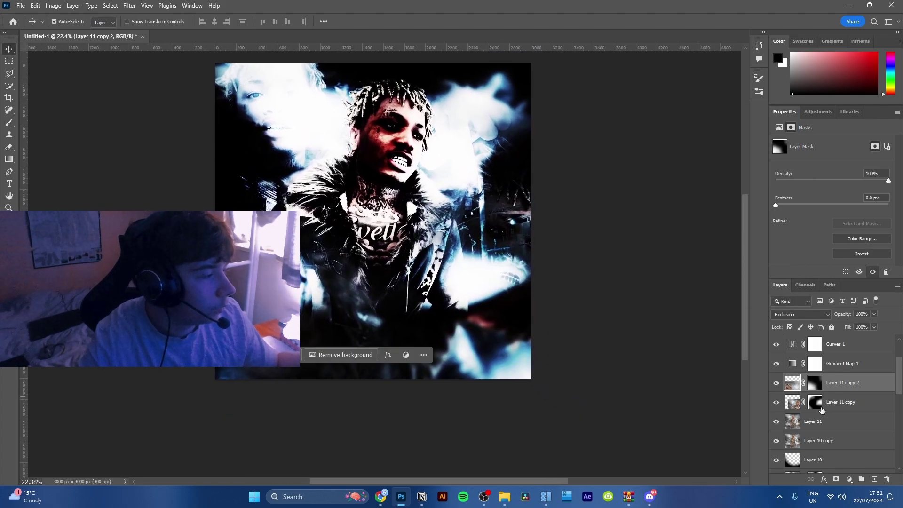
click(867, 472)
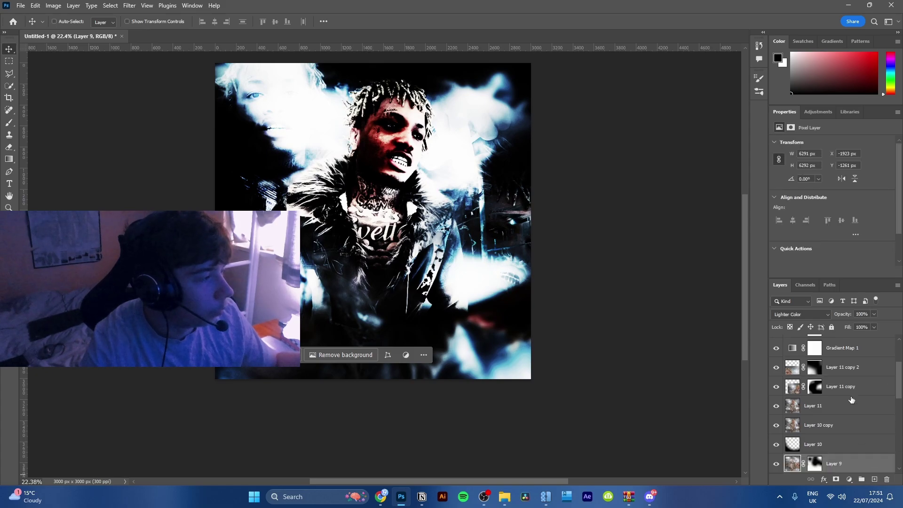
click(848, 374)
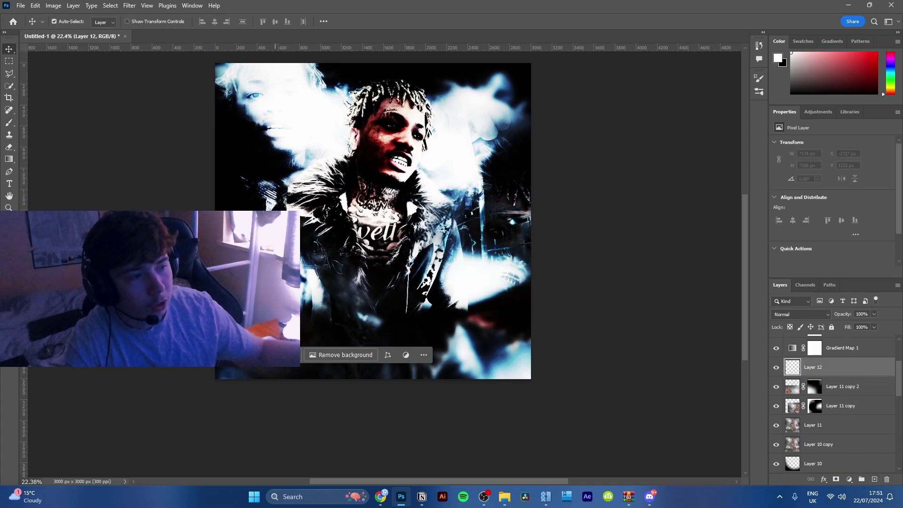
click(873, 478)
Try painting a soft white glow over the lower-left part of the artwork on Layer 12
key(b)
key(x)
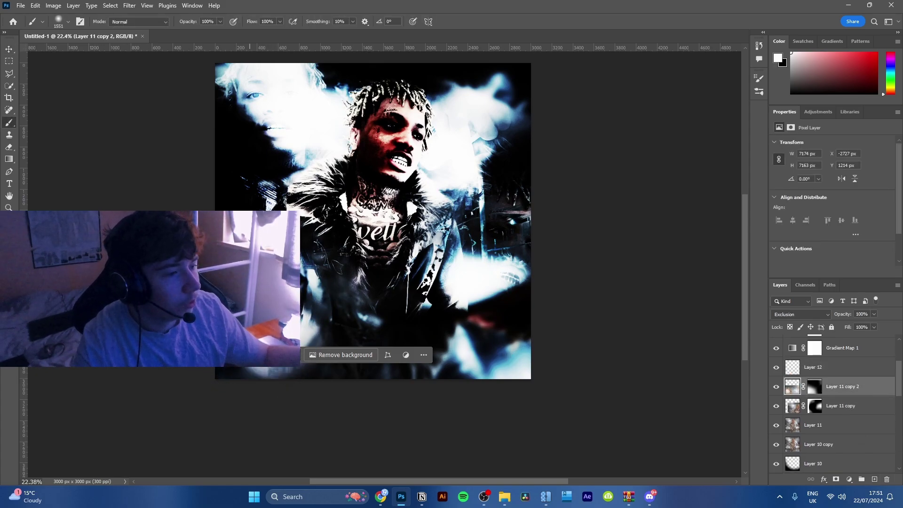
drag(342, 281, 358, 220)
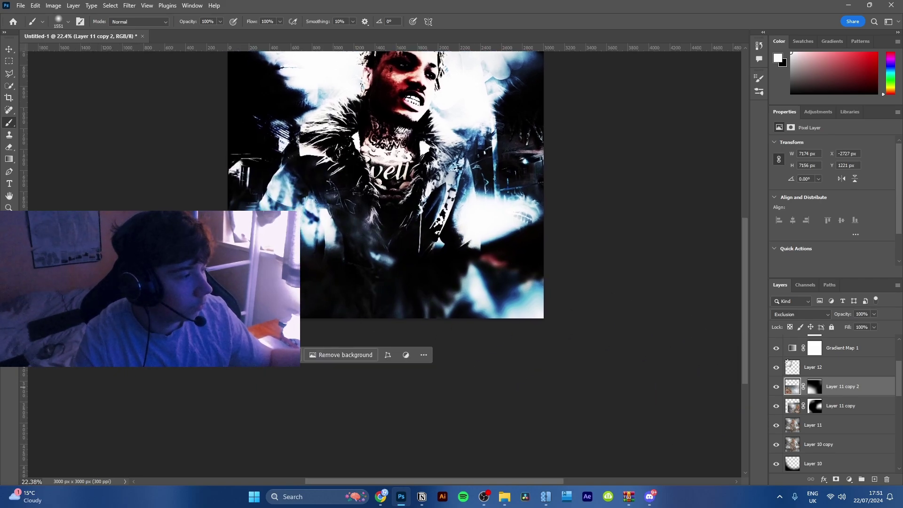
click(831, 372)
drag(313, 266, 306, 263)
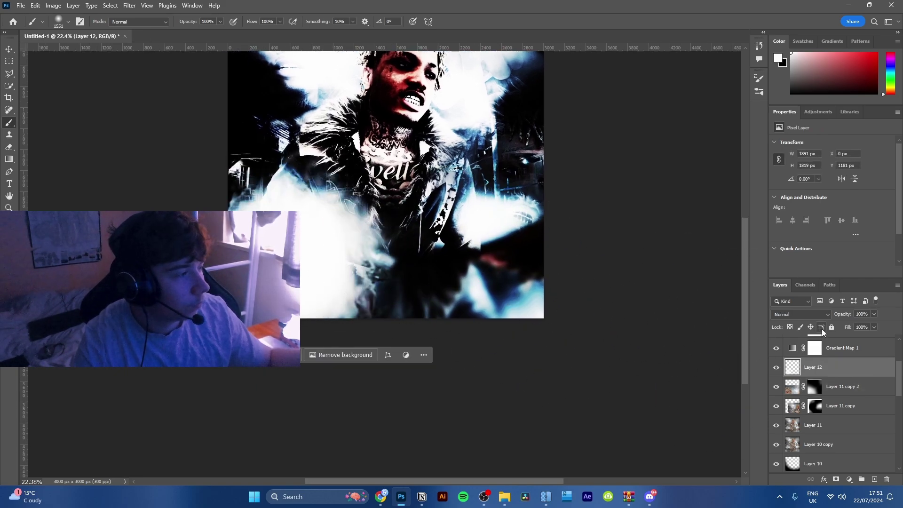
drag(804, 317, 791, 312)
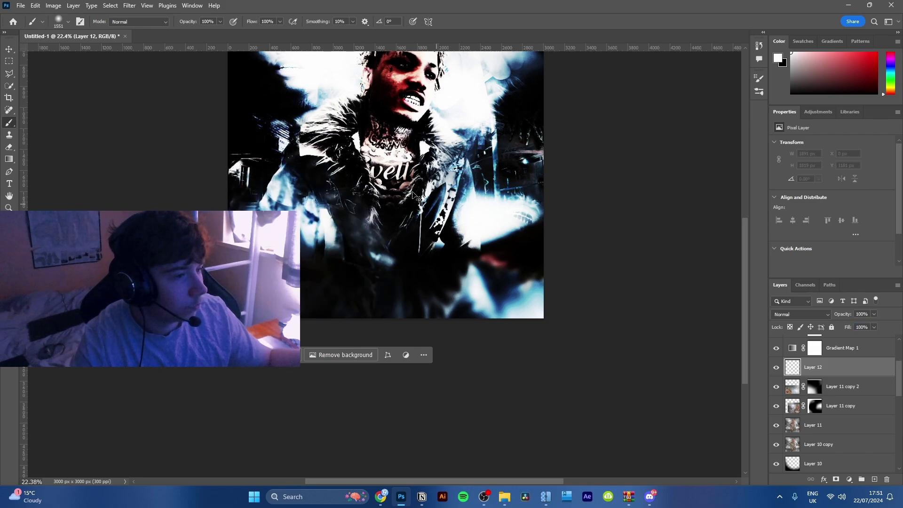
Paint soft white along the left and lower edges of the artwork on Layer 12 and set its fill to 0%
mouse_move(228, 141)
mouse_down()
mouse_move(428, 433)
mouse_move(677, 344)
mouse_up()
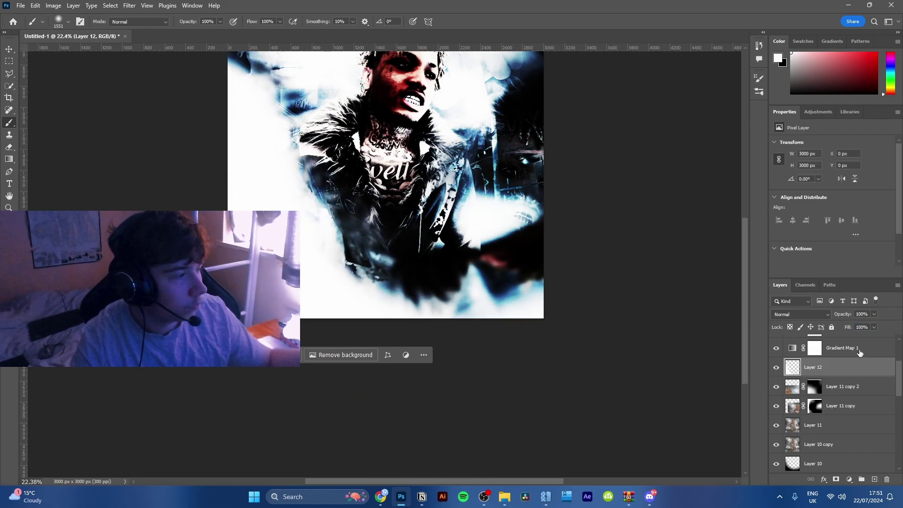
drag(847, 328, 821, 324)
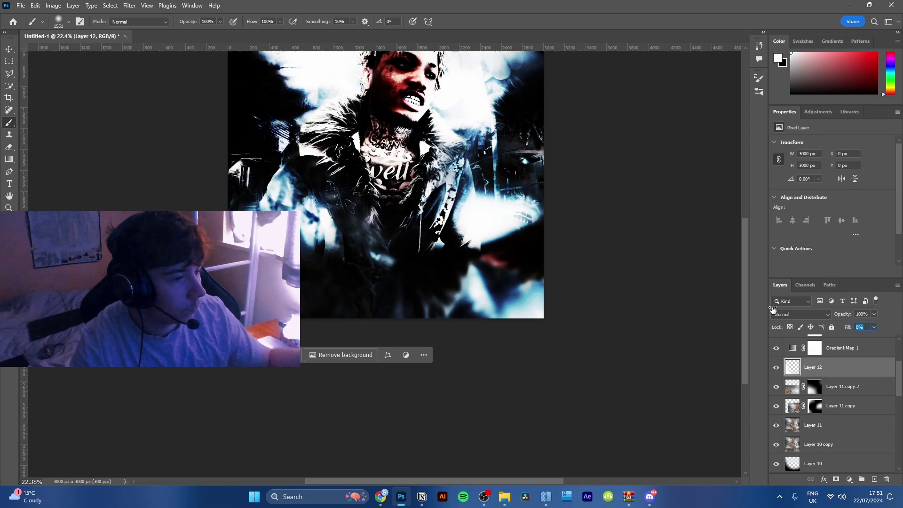
drag(378, 103, 289, 190)
Add a Vibrance adjustment layer above Gradient Map 2 and set its vibrance to -62
scroll(867, 409, up, 2)
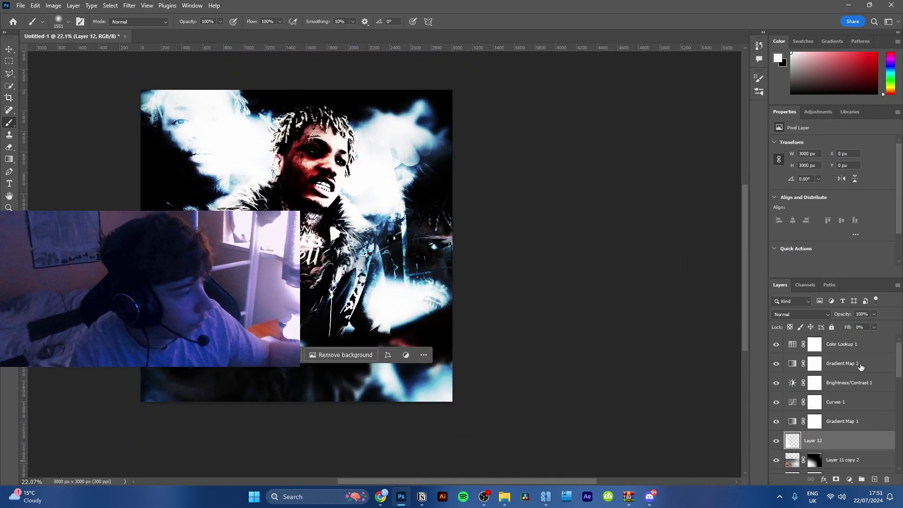
click(860, 367)
click(849, 479)
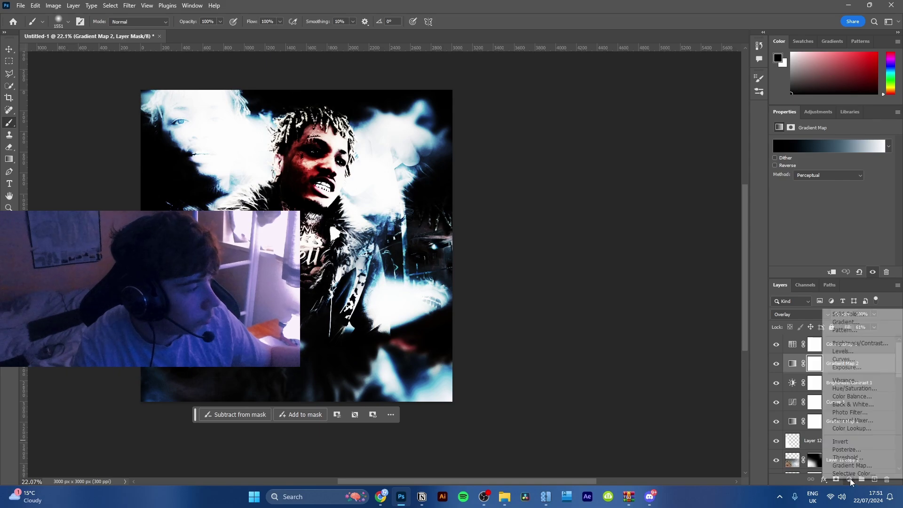
click(856, 381)
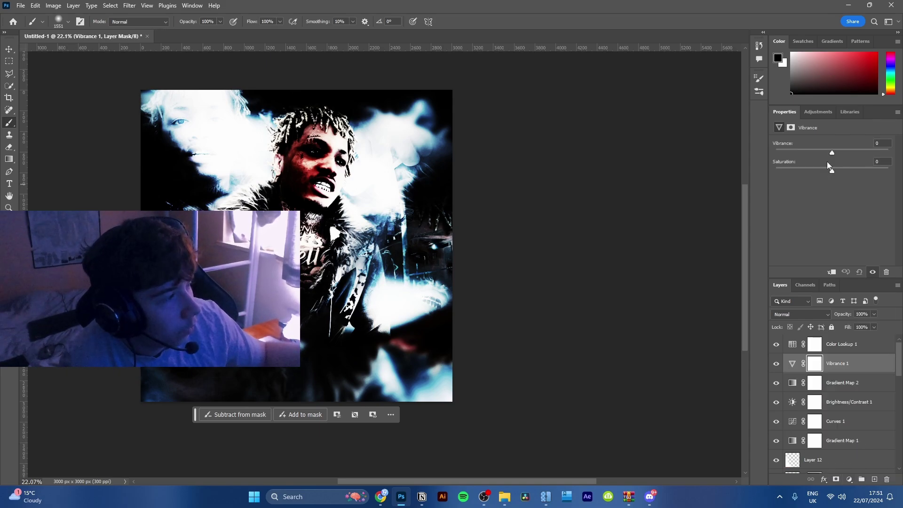
drag(798, 152, 797, 153)
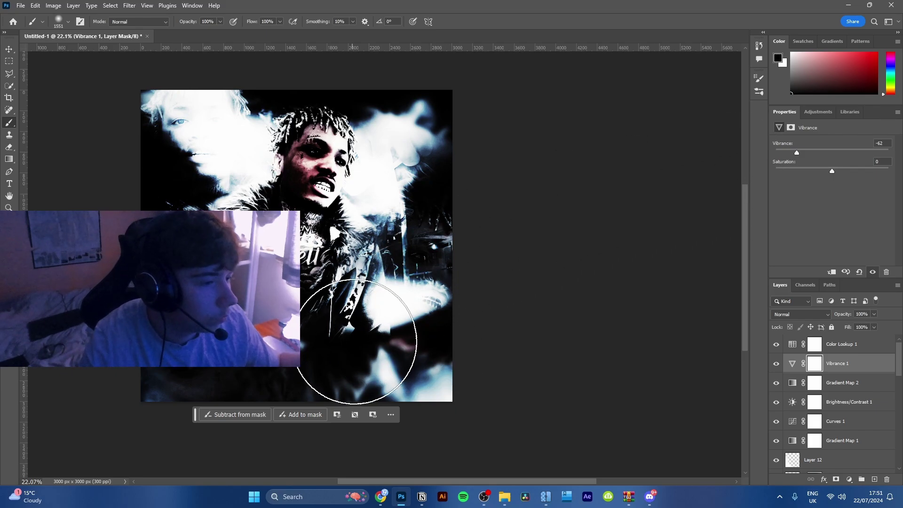
Paint a soft black shadow across the lower artwork on a new layer above Layer 11 copy 2 and set its fill to 17%
scroll(356, 342, up, 3)
scroll(836, 446, down, 2)
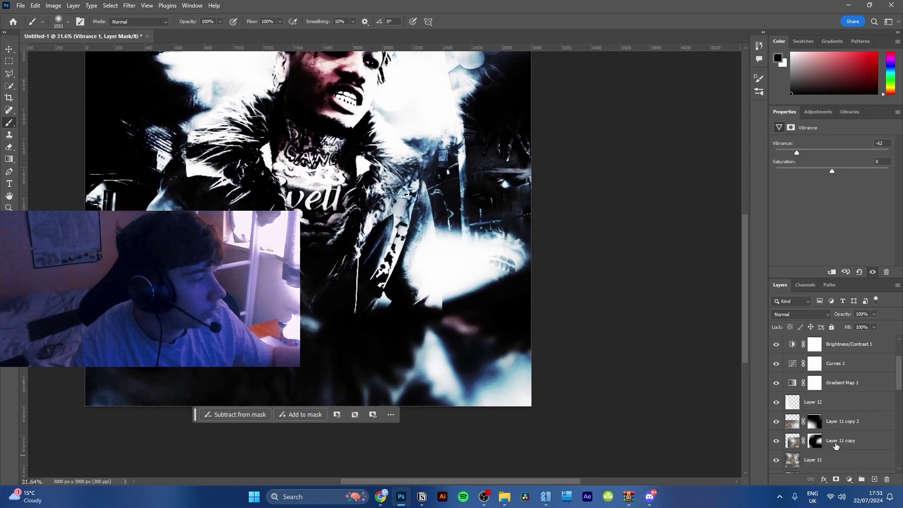
click(844, 429)
key(x)
click(874, 479)
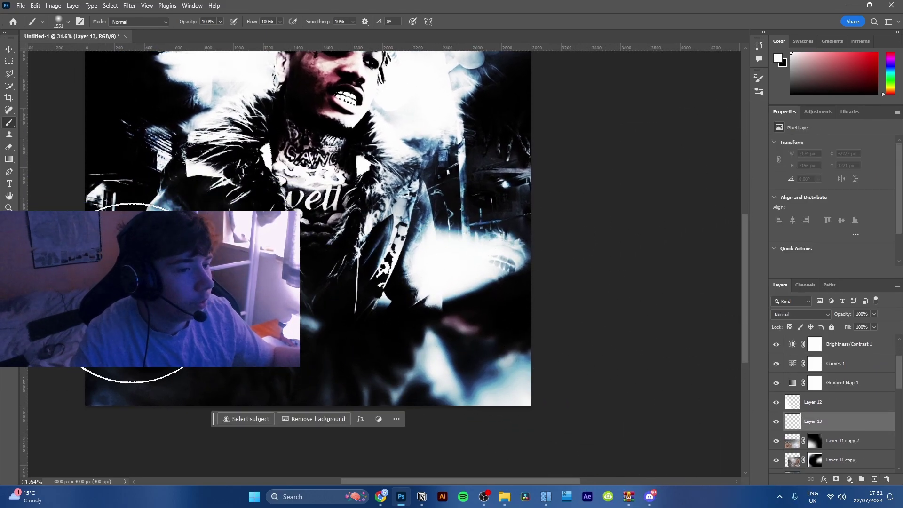
key(x)
mouse_move(133, 293)
mouse_down()
mouse_move(109, 320)
mouse_move(454, 393)
mouse_move(665, 332)
mouse_up()
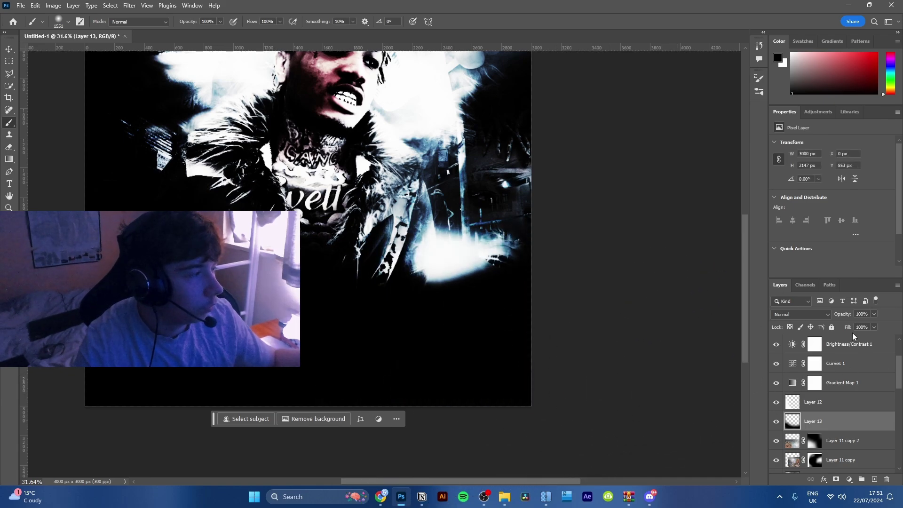
mouse_move(823, 327)
mouse_down()
mouse_move(782, 325)
mouse_move(789, 326)
mouse_up()
drag(520, 302, 530, 339)
scroll(530, 339, down, 3)
scroll(397, 243, up, 3)
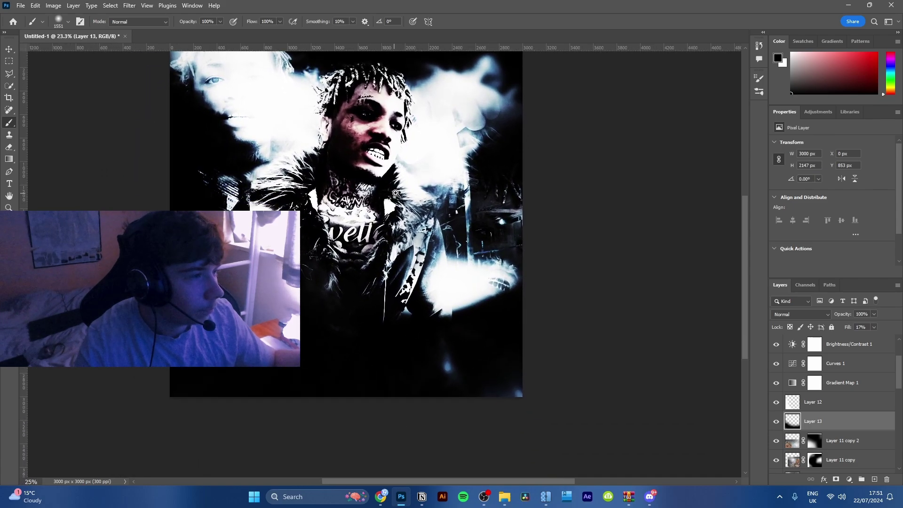
scroll(405, 236, down, 3)
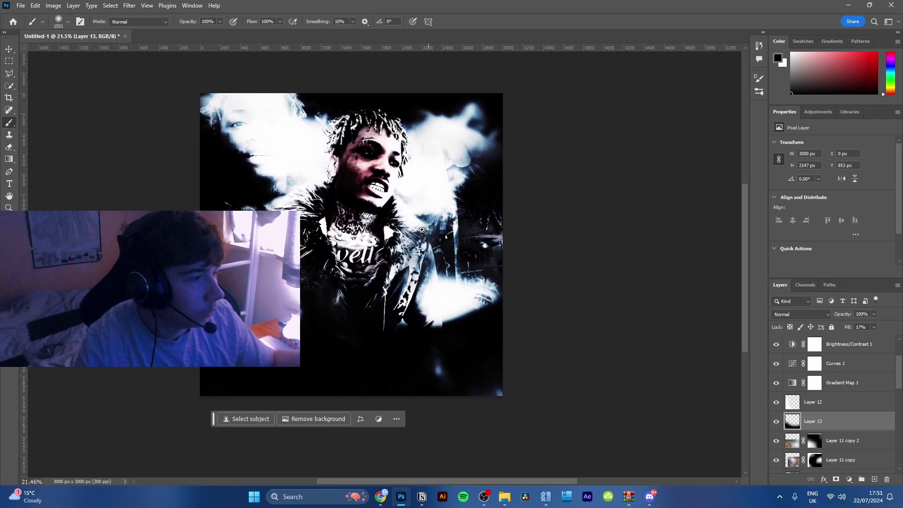
scroll(416, 225, up, 1)
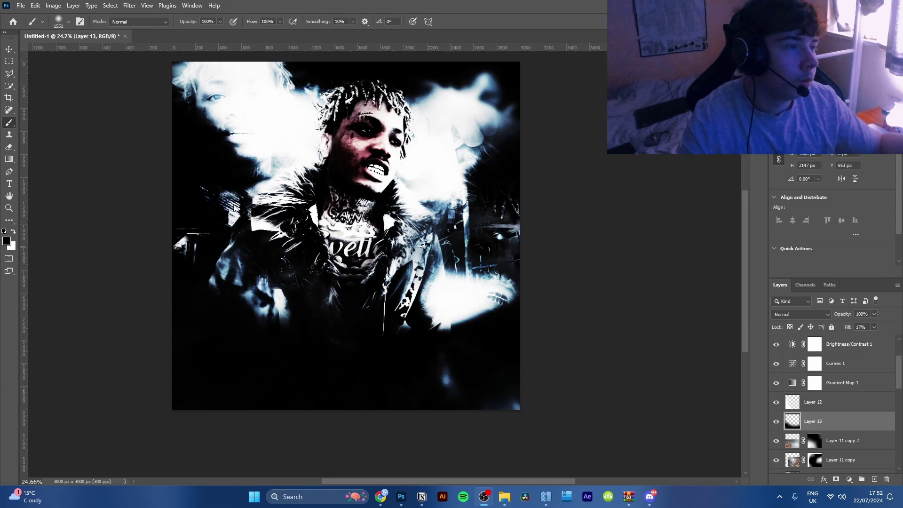
click(316, 234)
drag(310, 247, 258, 257)
drag(232, 288, 286, 304)
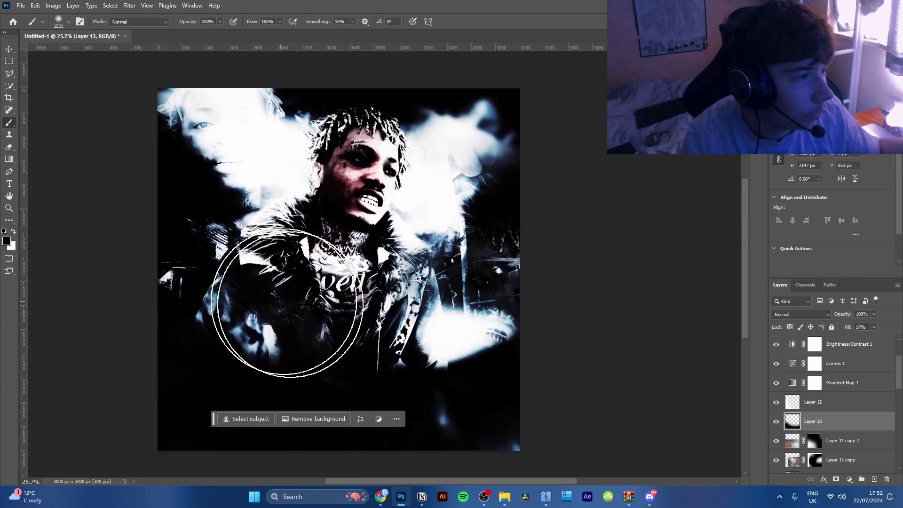
Open the recent file c6ution free pack.psd
mouse_move(505, 496)
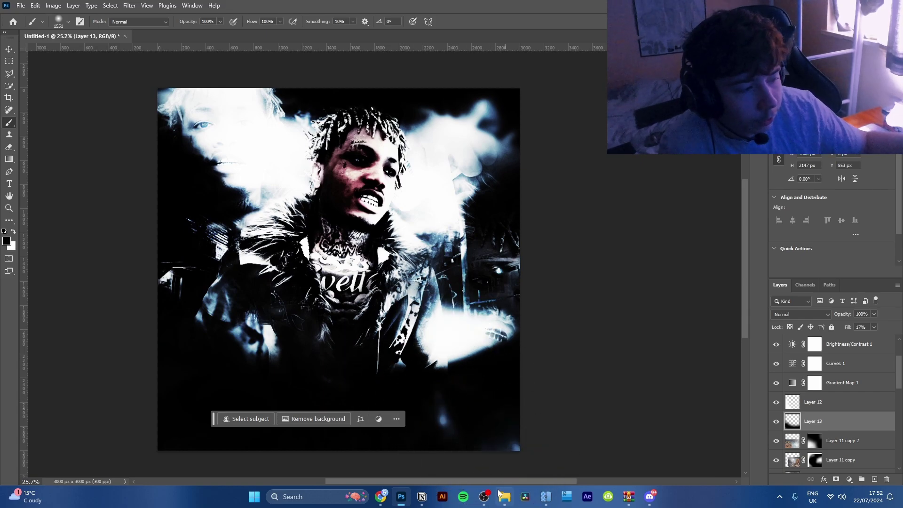
click(504, 504)
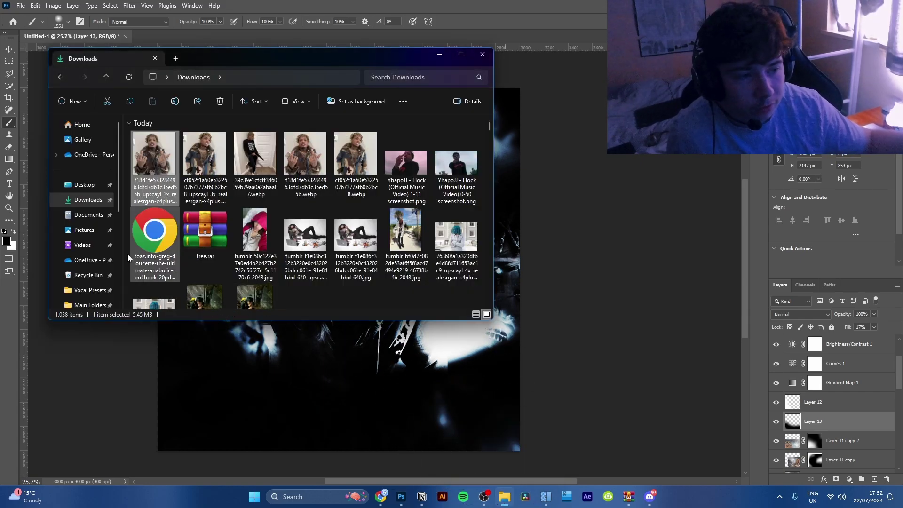
click(13, 23)
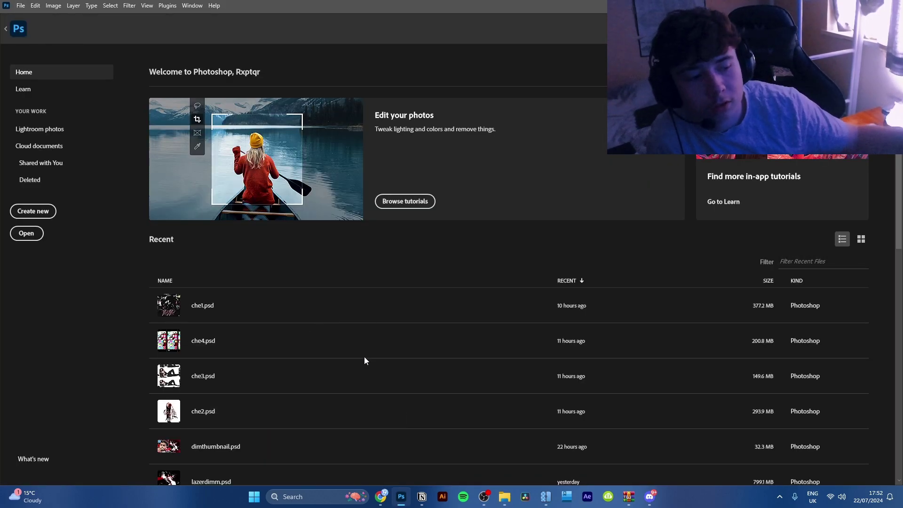
scroll(360, 373, down, 2)
scroll(338, 411, down, 1)
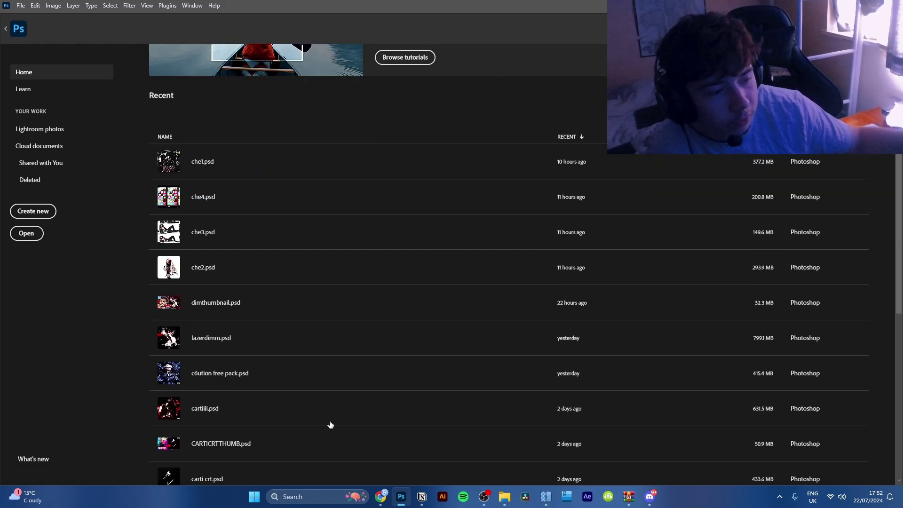
click(281, 379)
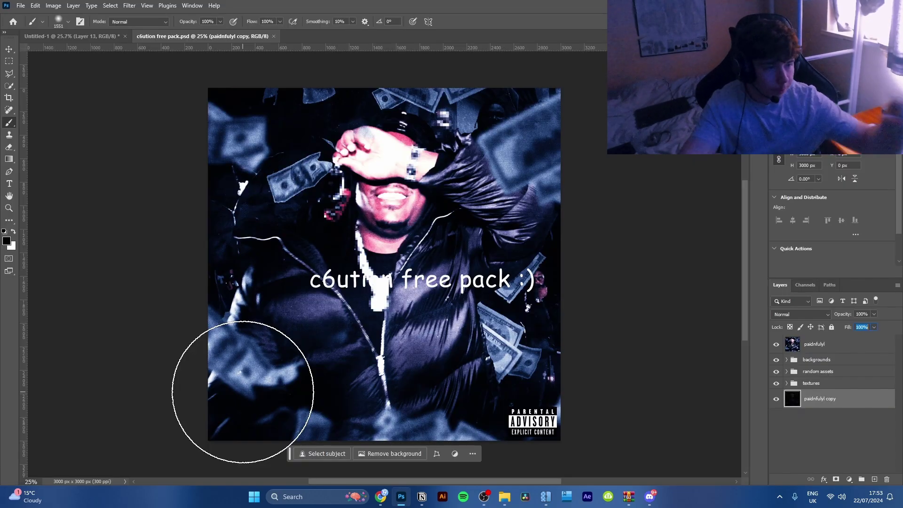
Hide the paidnfulyl layer and show the Texturelabs_LensFX_216M layer inside the textures group
click(776, 344)
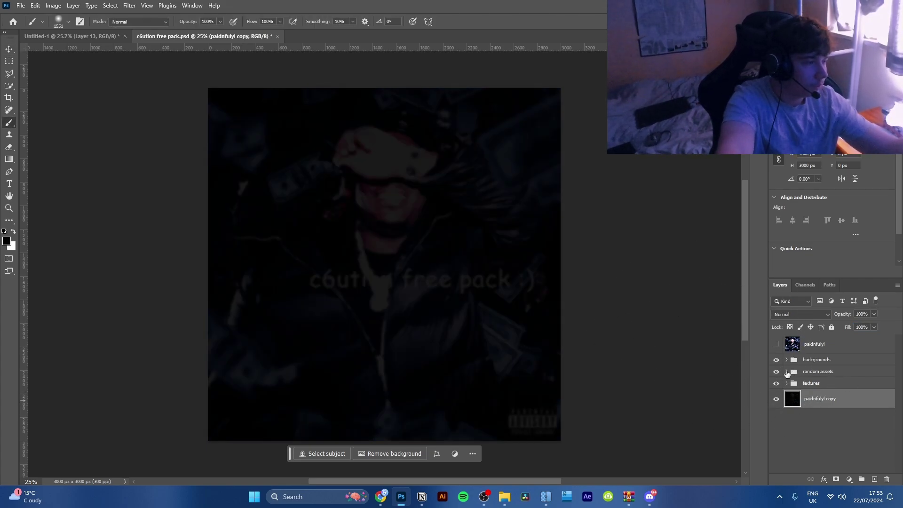
click(787, 385)
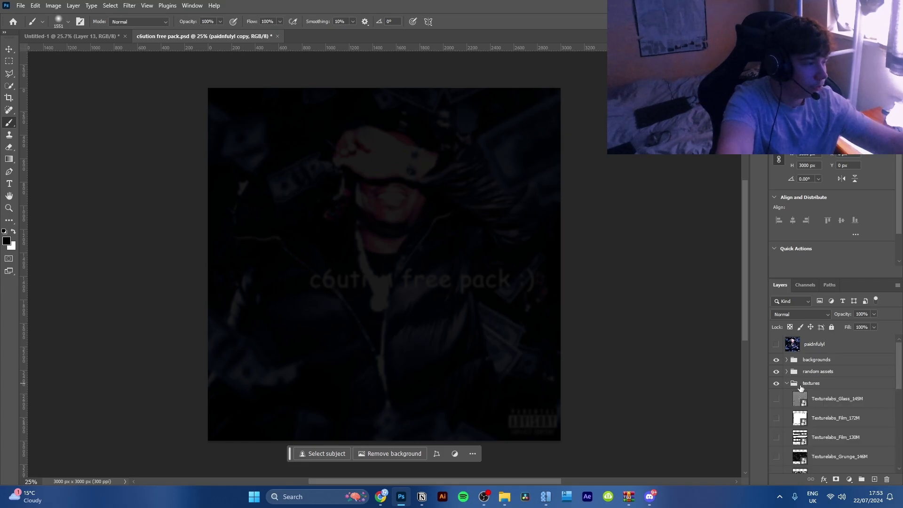
scroll(820, 394, down, 1)
scroll(788, 452, down, 5)
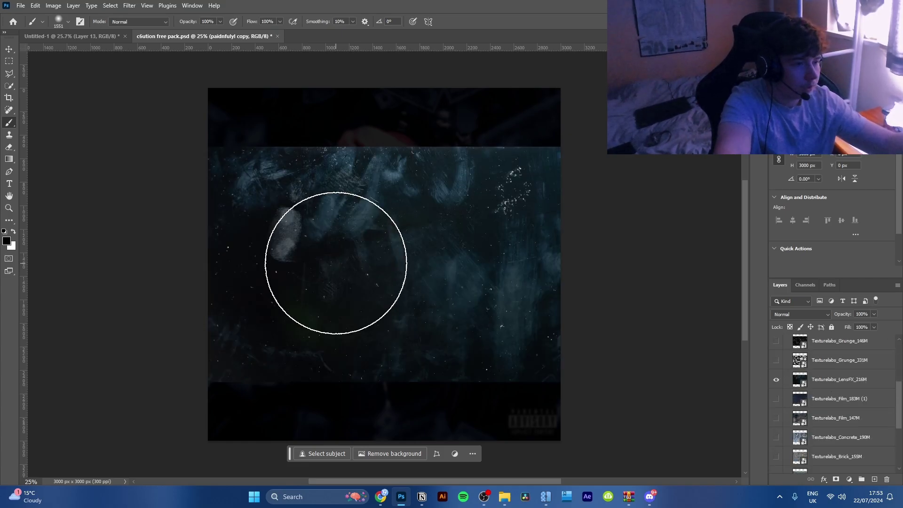
Copy the Texturelabs_LensFX_216M texture into Untitled-1 above Layer 13 and scale it to about 56% to cover the canvas
key(v)
drag(370, 255, 520, 268)
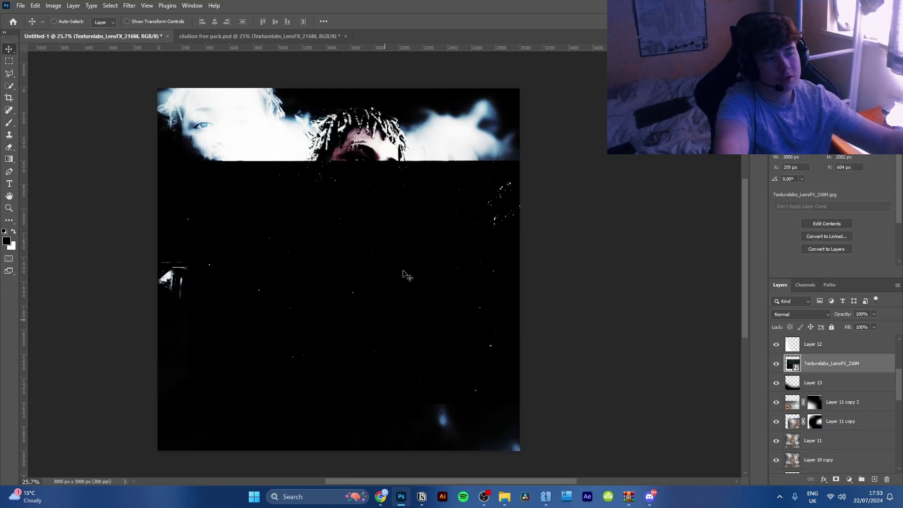
key(ctrl+t)
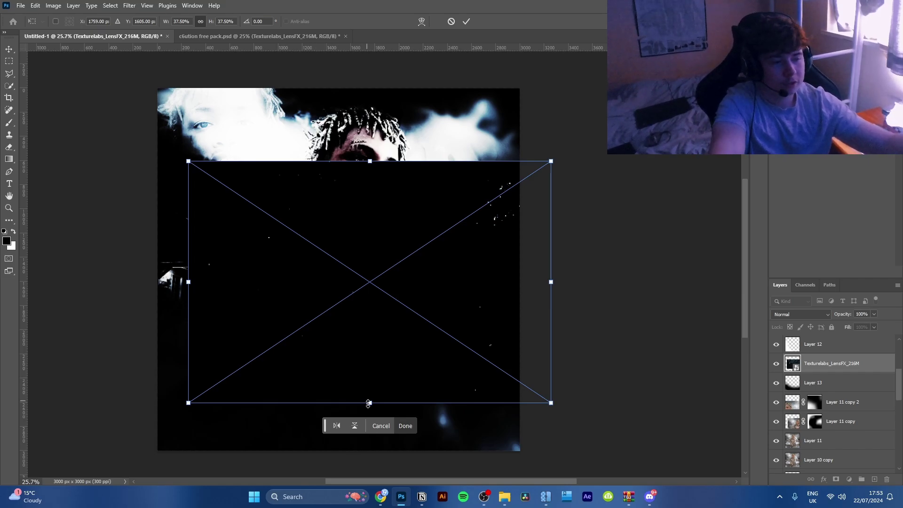
drag(368, 403, 359, 455)
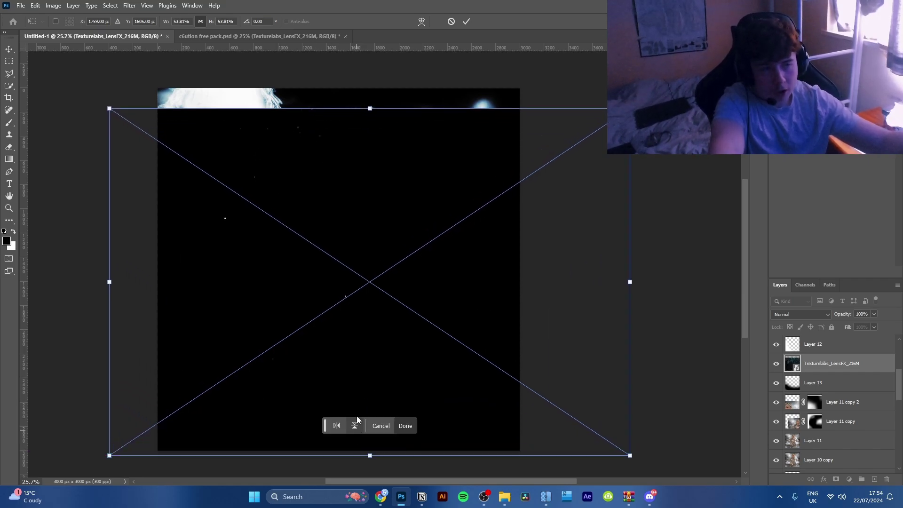
drag(315, 366, 283, 345)
drag(301, 435, 312, 456)
click(466, 21)
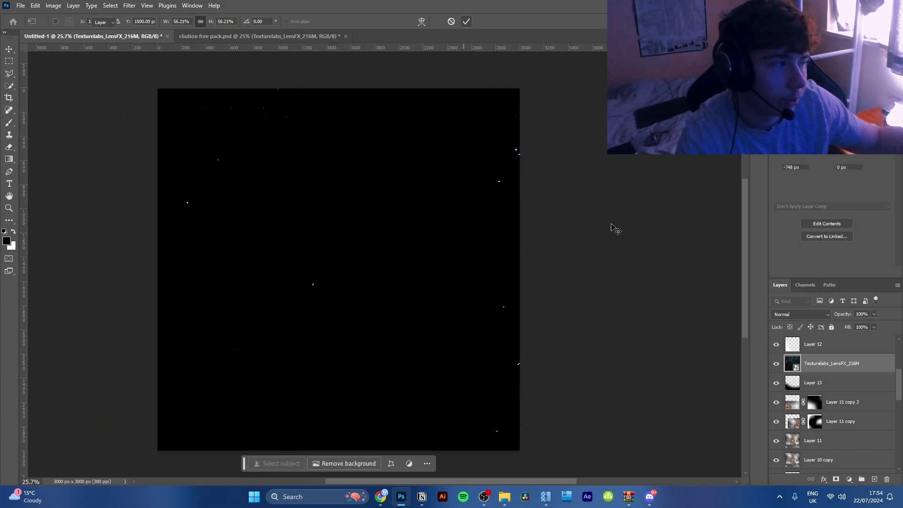
Set the Texturelabs_LensFX_216M layer's blend mode to Linear Dodge (Add) and its fill to 36%
click(795, 314)
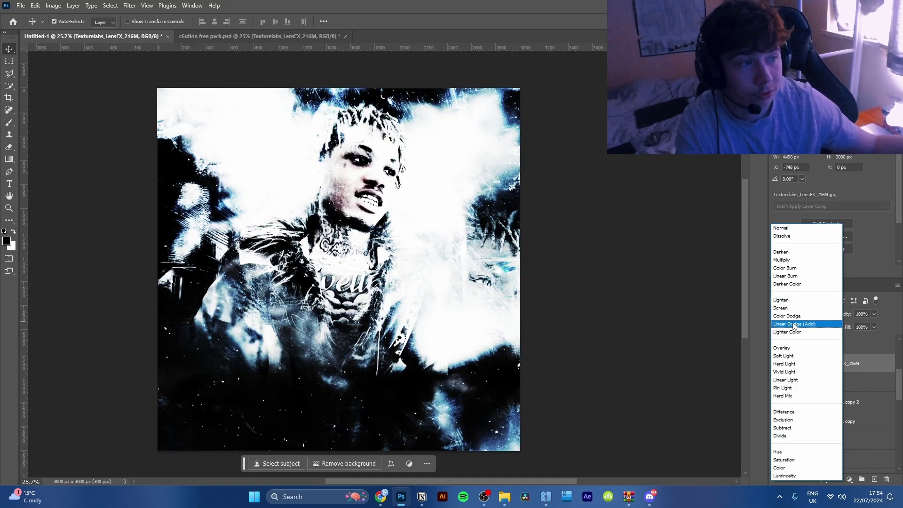
click(794, 325)
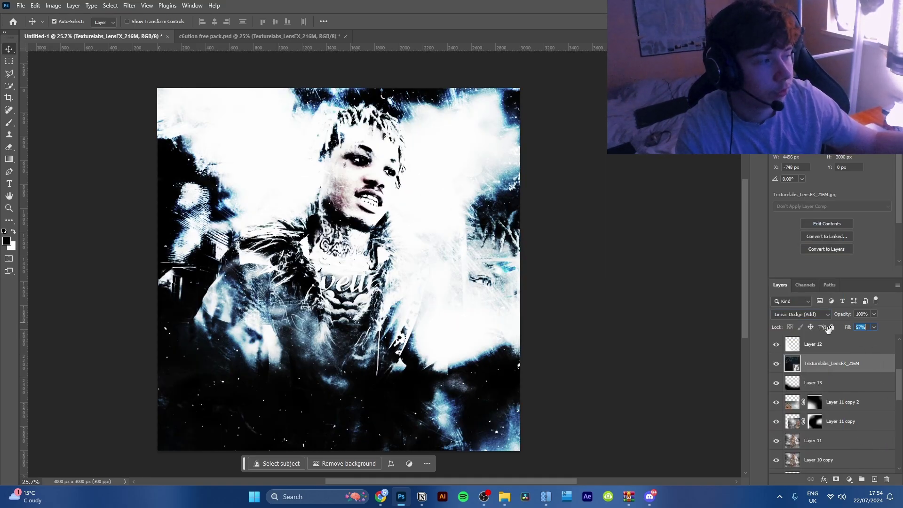
drag(828, 328, 815, 329)
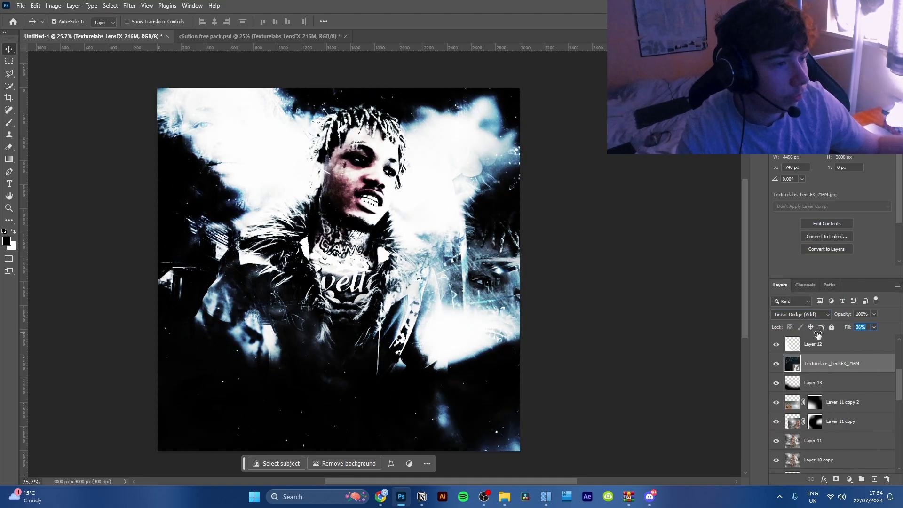
drag(417, 211, 391, 203)
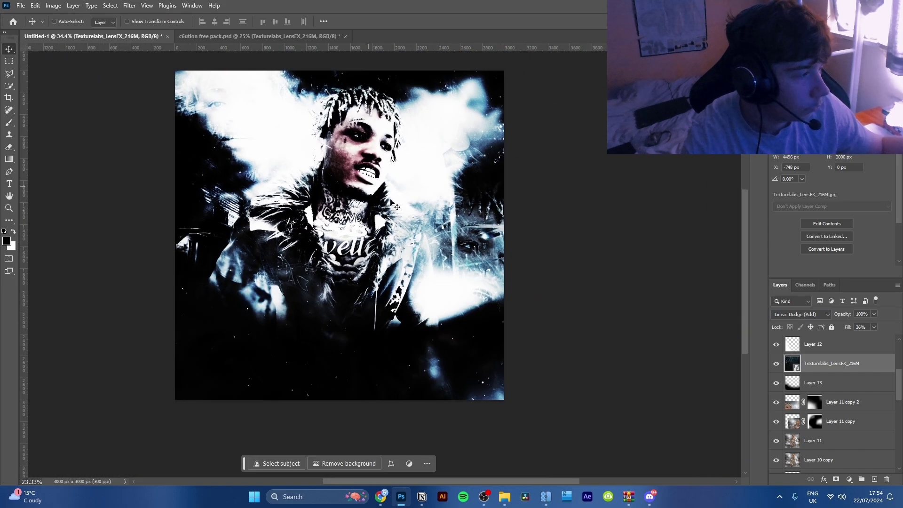
Duplicate the layers from Layer 10 copy up to Layer 13 and merge the duplicates into one layer
click(828, 377)
scroll(864, 401, down, 3)
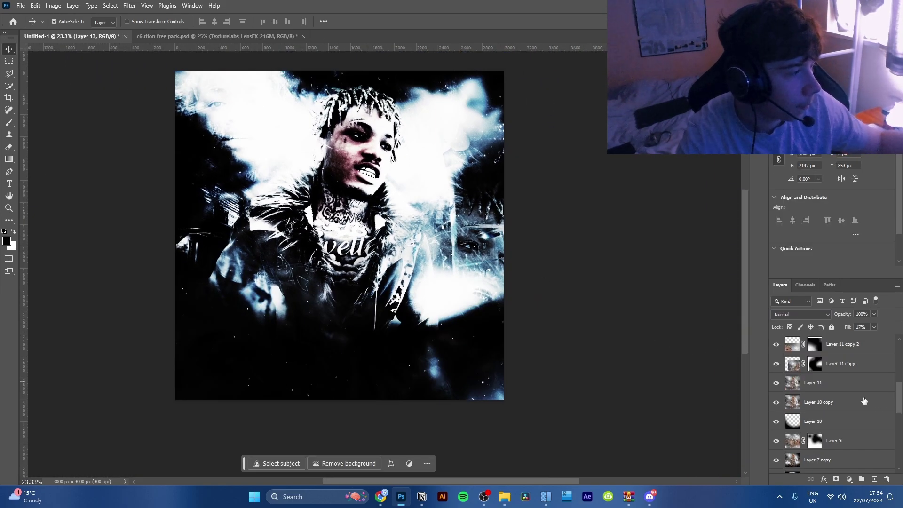
click(841, 404)
scroll(842, 403, up, 1)
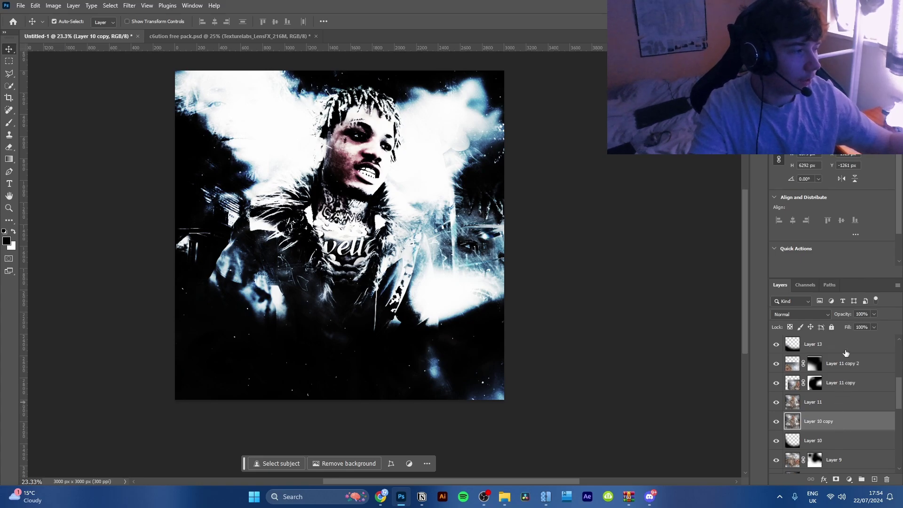
shift+click(845, 350)
key(ctrl+j)
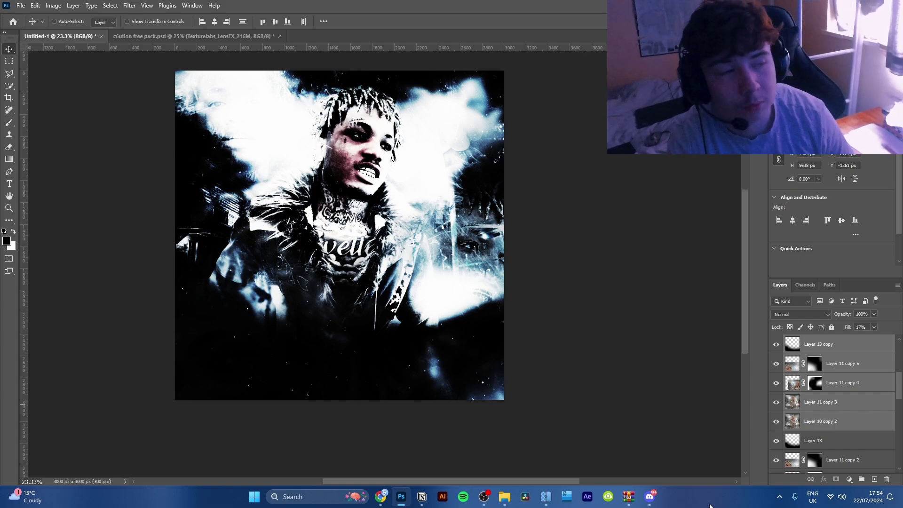
key(ctrl+e)
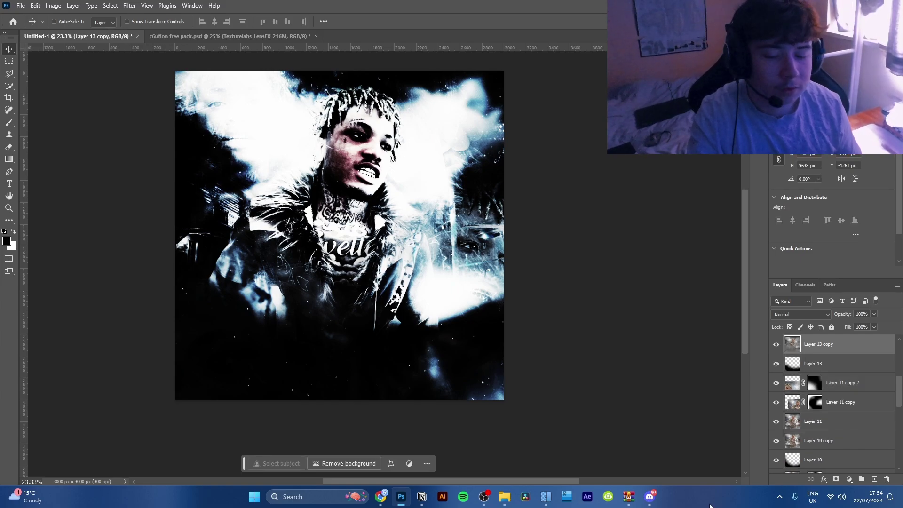
Paste a merged copy of the whole canvas as a new layer and duplicate that layer
key(ctrl+a)
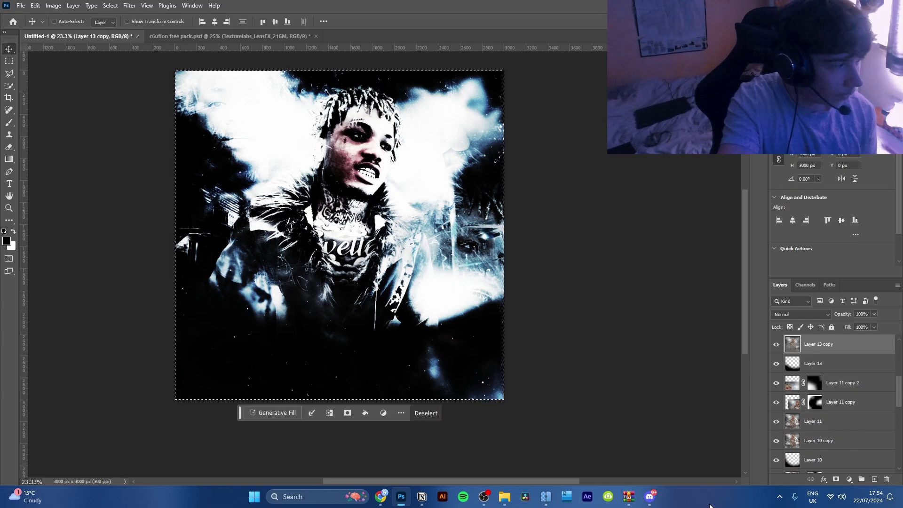
key(ctrl+shift+c)
key(ctrl+v)
key(ctrl+j)
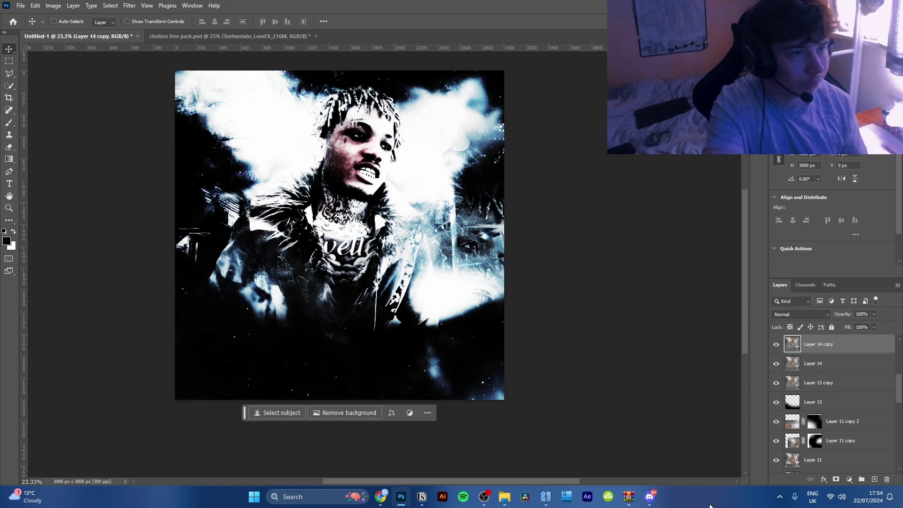
Apply a Zoom radial blur with an amount of 51 to Layer 14 copy and set its blend mode to Lighten
click(127, 5)
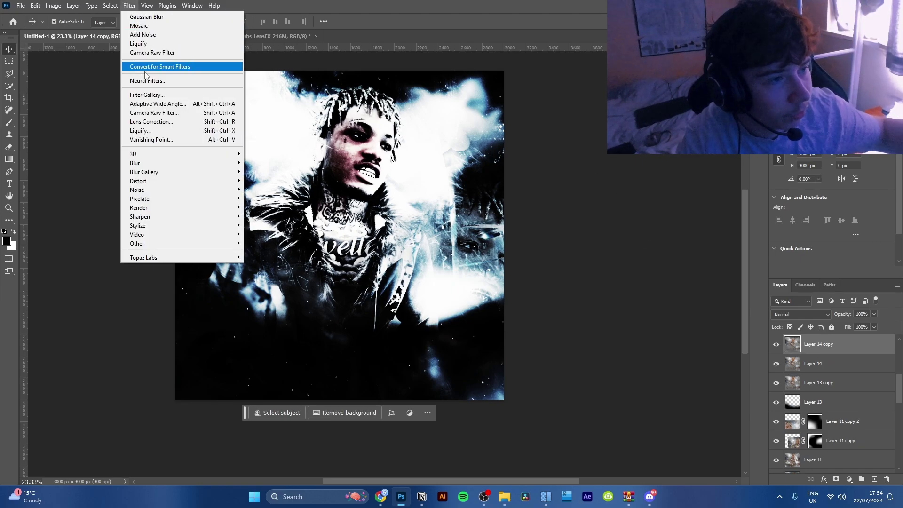
mouse_move(188, 163)
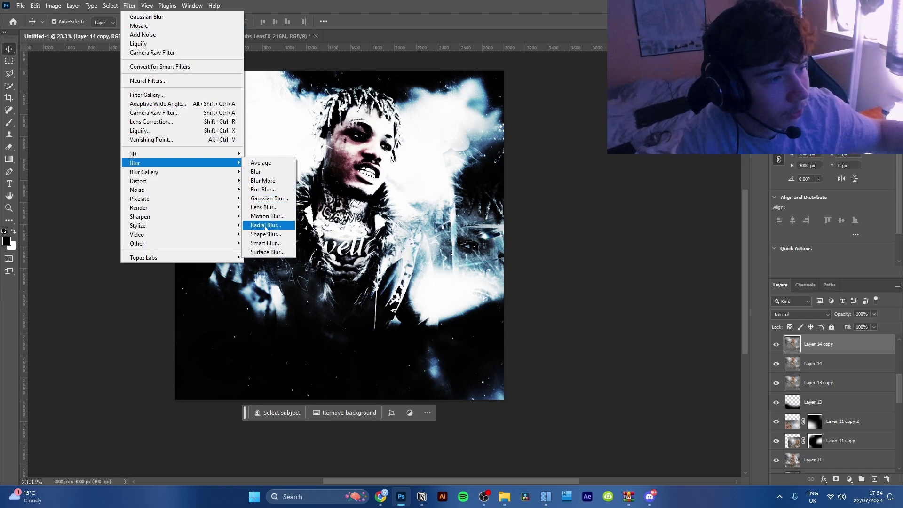
click(265, 227)
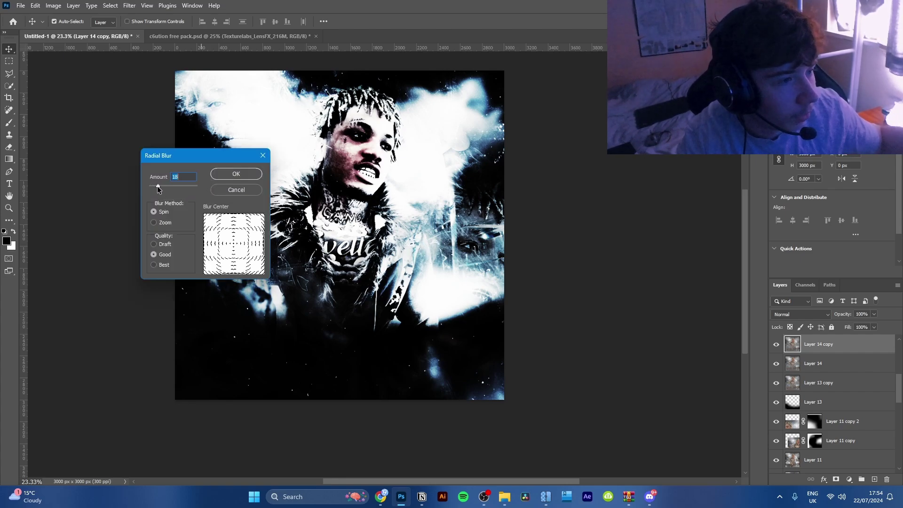
drag(158, 188, 174, 191)
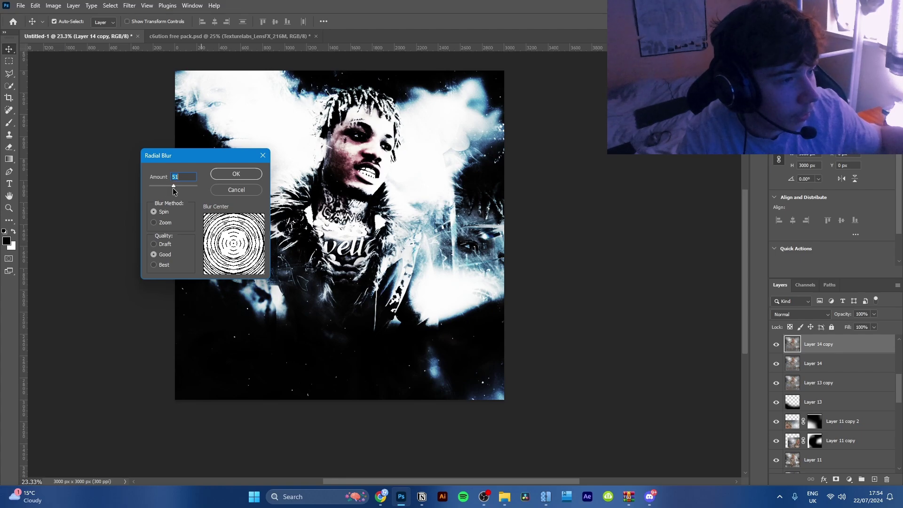
click(164, 224)
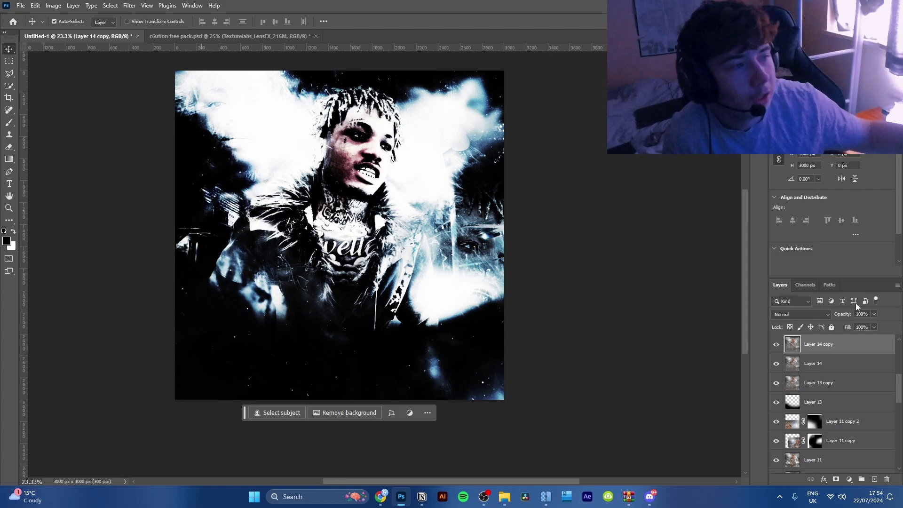
click(818, 314)
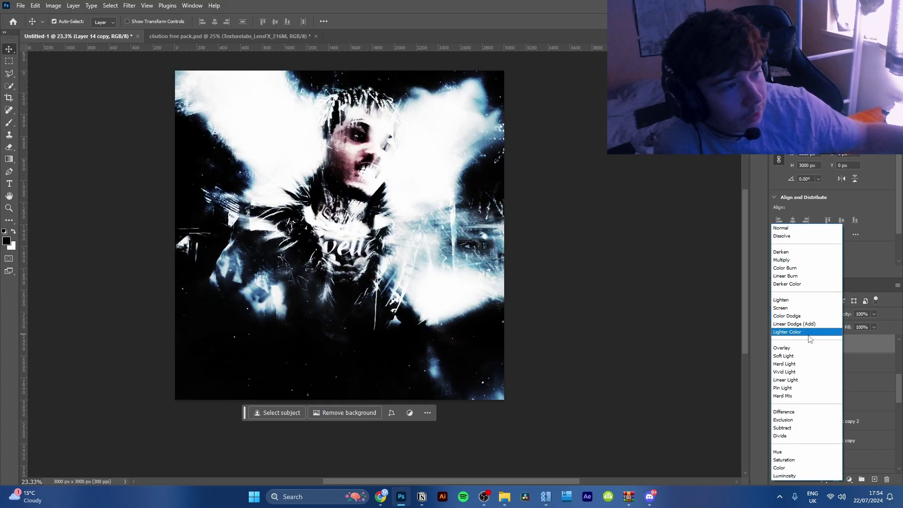
click(783, 299)
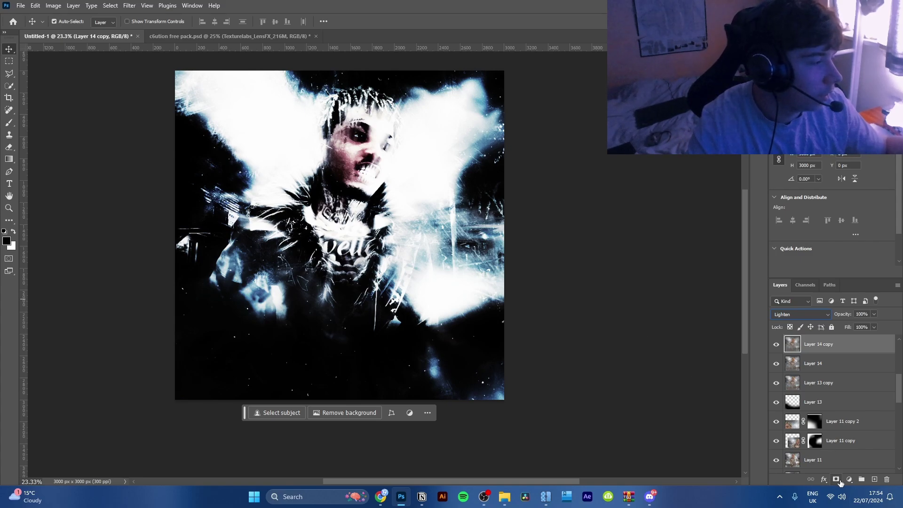
Try adding a layer mask to Layer 14 copy and painting black over the central face and chest
click(837, 480)
key(b)
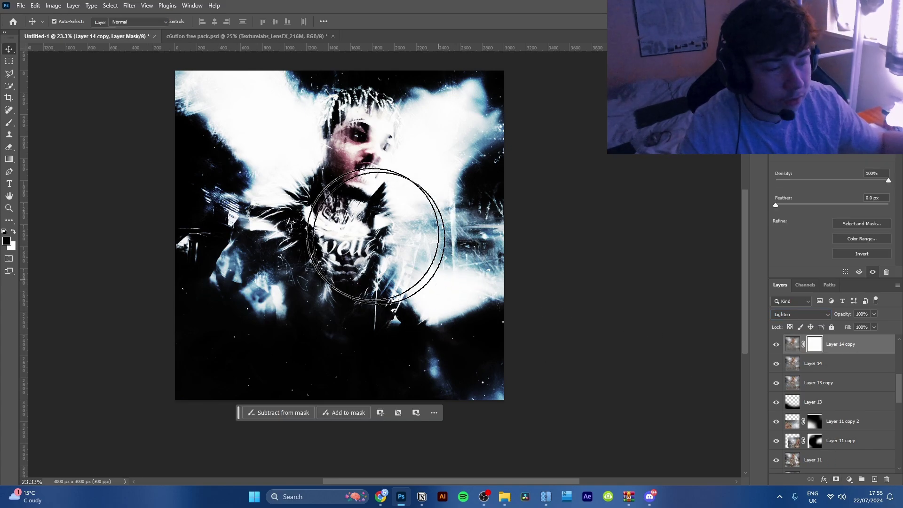
mouse_move(327, 212)
mouse_down()
mouse_move(342, 181)
mouse_move(343, 212)
mouse_move(323, 226)
mouse_move(332, 238)
mouse_move(370, 216)
mouse_up()
scroll(370, 216, up, 5)
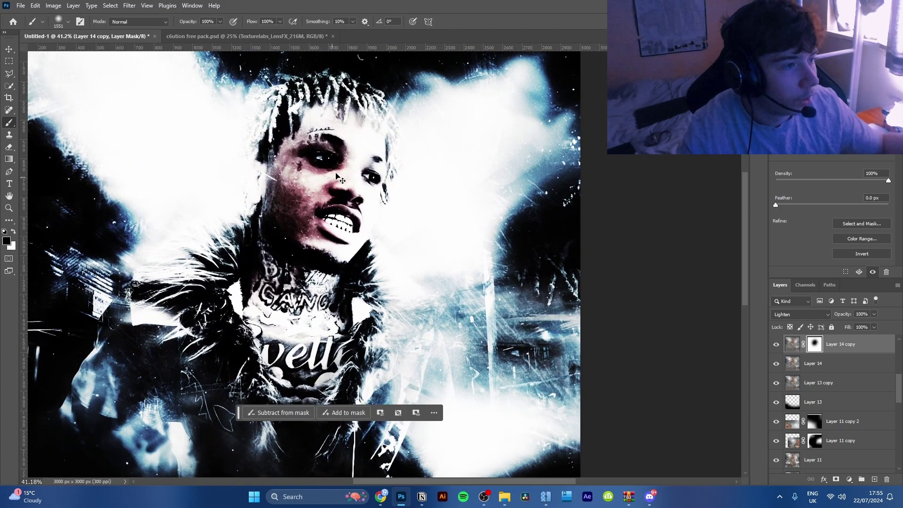
Undo the brush strokes and the layer mask on Layer 14 copy
key(ctrl+z)
key(ctrl+z)
key(ctrl+z)
key(ctrl+z)
key(ctrl+z)
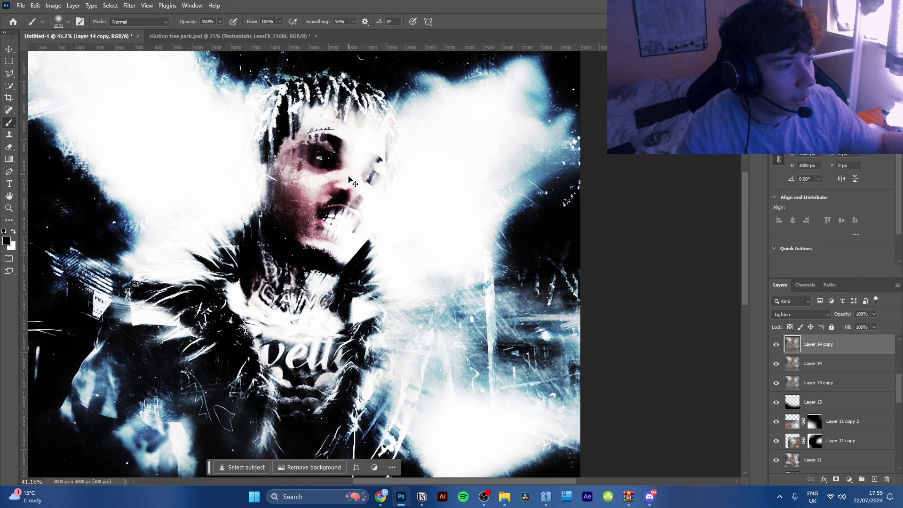
Restore the layer mask on Layer 14 copy and paint black over the face with one soft brush dab
key(ctrl+shift+z)
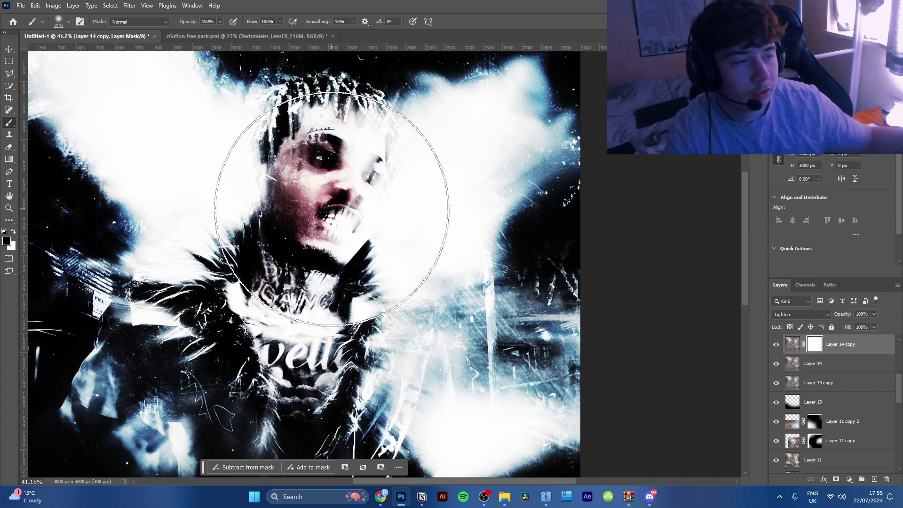
click(331, 208)
scroll(309, 172, down, 2)
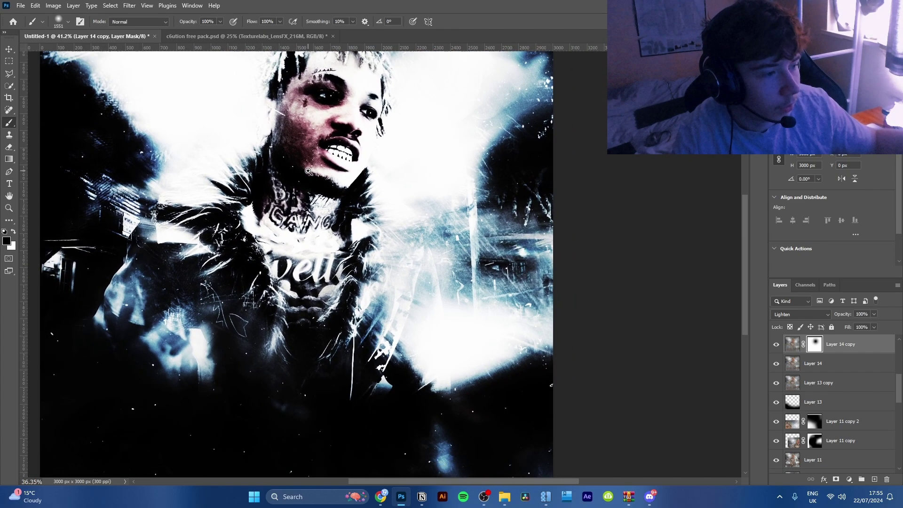
scroll(309, 172, down, 1)
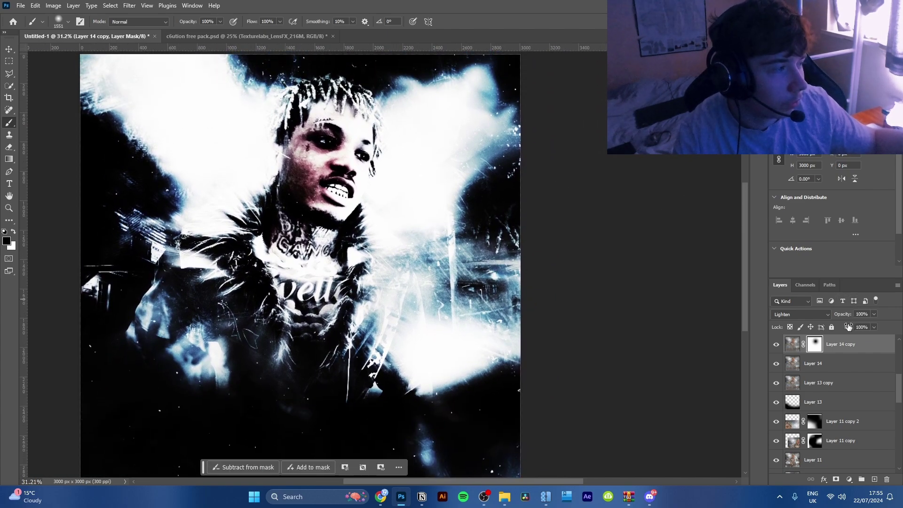
Set the fill of Layer 14 copy to 79% and check the artwork close up and as a whole
drag(841, 327, 835, 328)
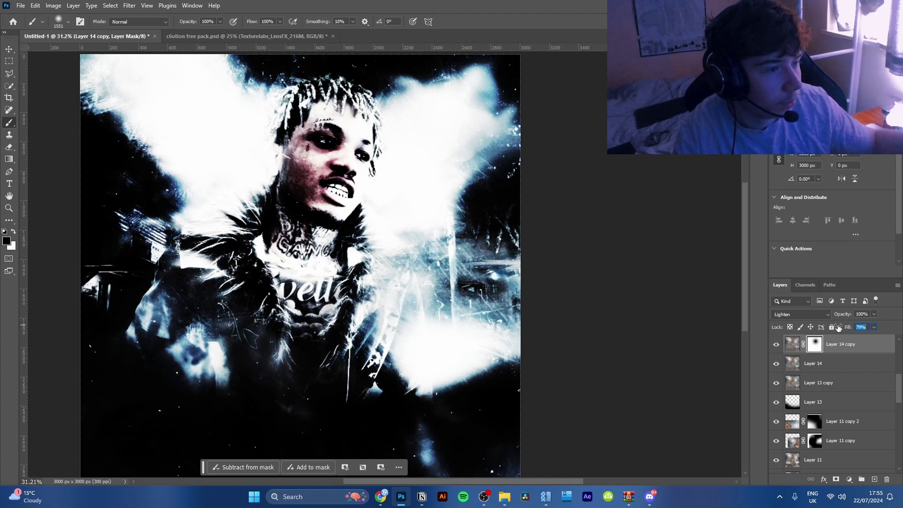
scroll(343, 255, down, 4)
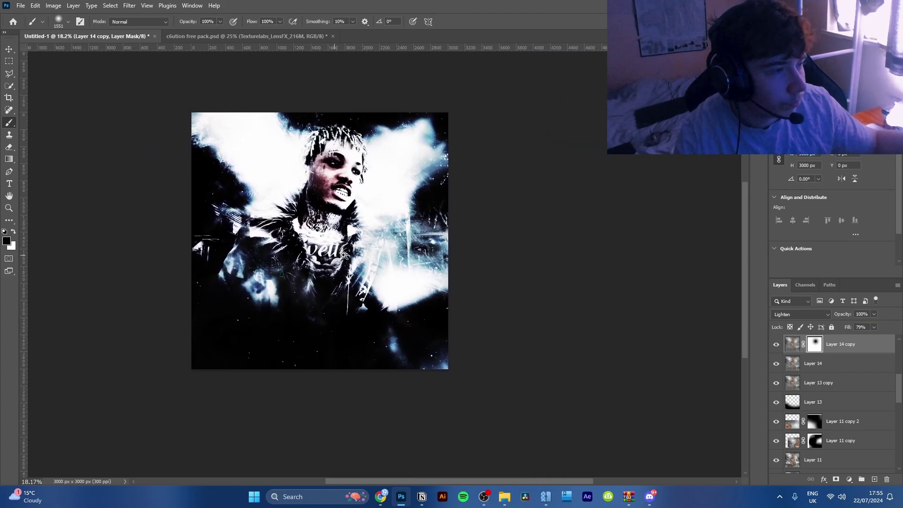
scroll(344, 255, up, 3)
drag(358, 268, 358, 295)
scroll(382, 308, up, 3)
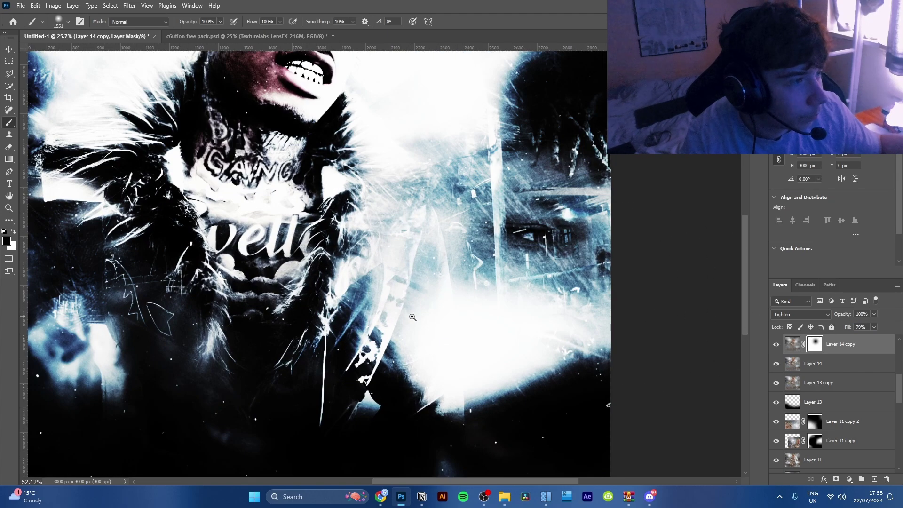
scroll(395, 325, down, 3)
scroll(410, 345, down, 2)
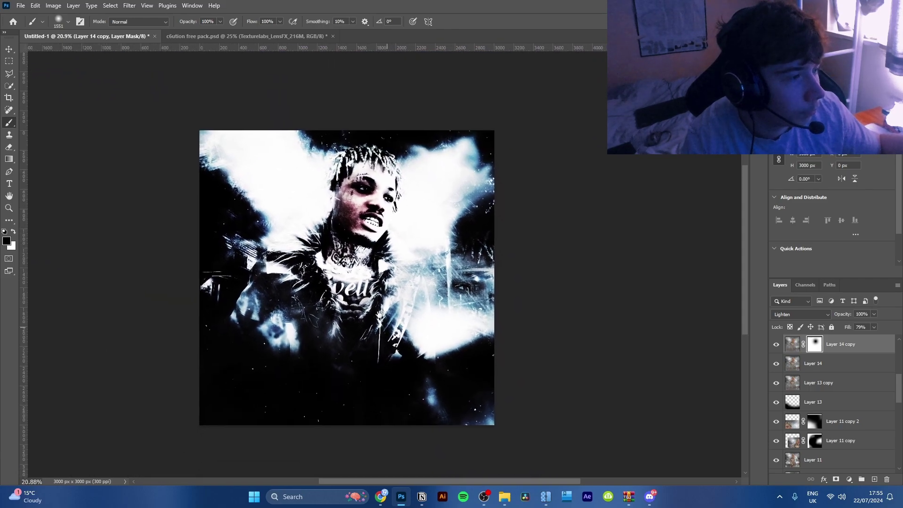
scroll(560, 328, up, 1)
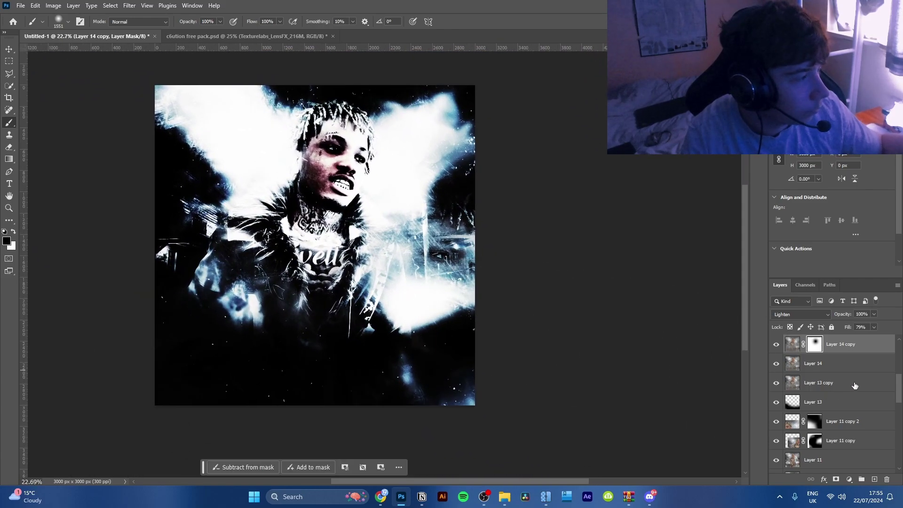
Select the Color Lookup 1 layer, switch to File Explorer and open the innermost COPYSCAN folder inside Main Folders
scroll(841, 383, up, 5)
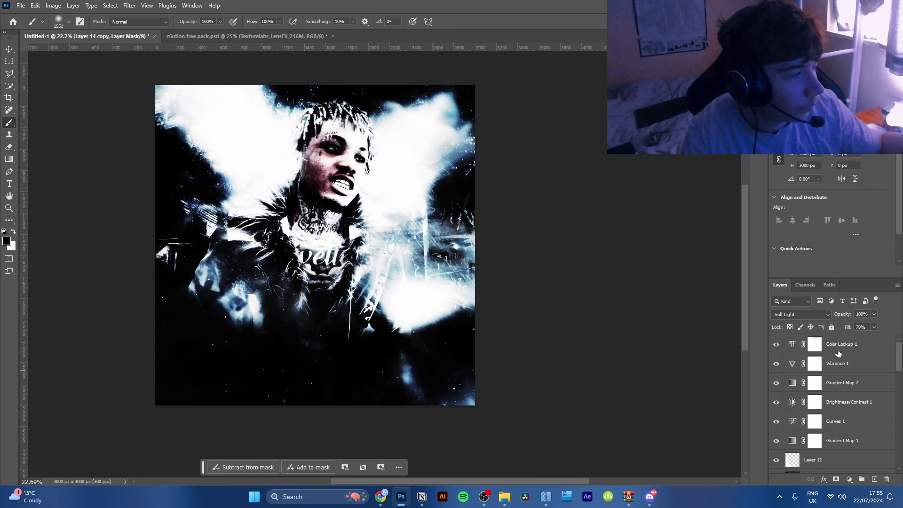
click(838, 353)
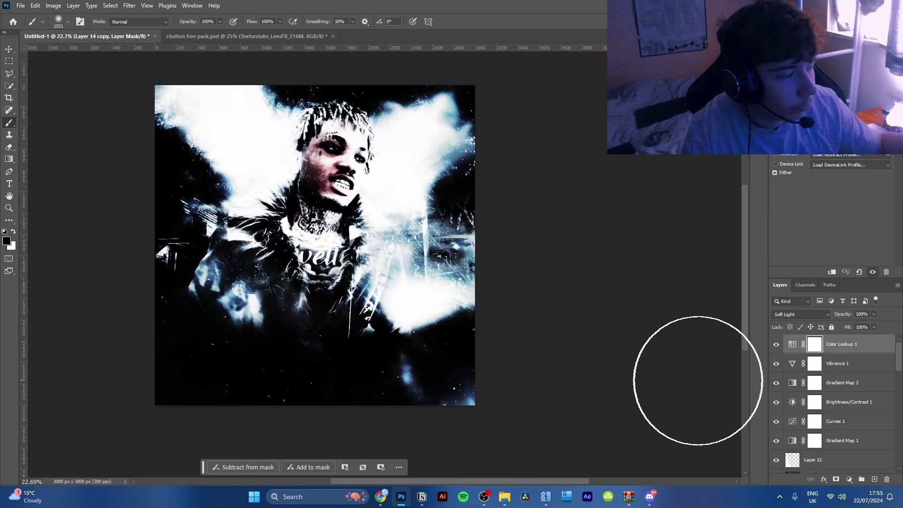
click(503, 493)
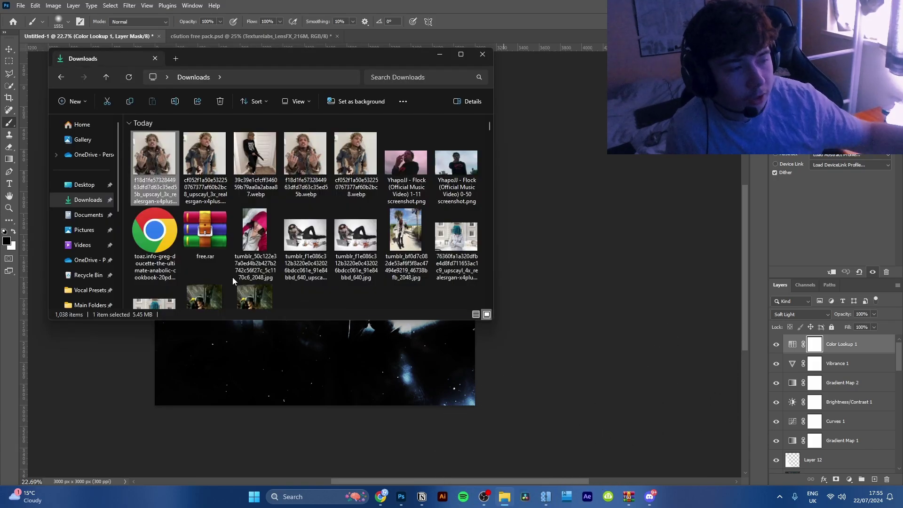
click(101, 305)
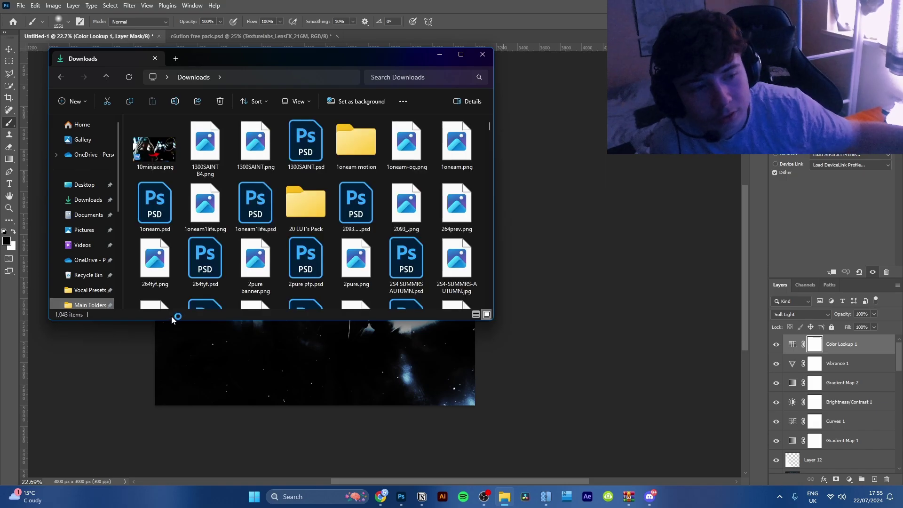
scroll(226, 258, down, 15)
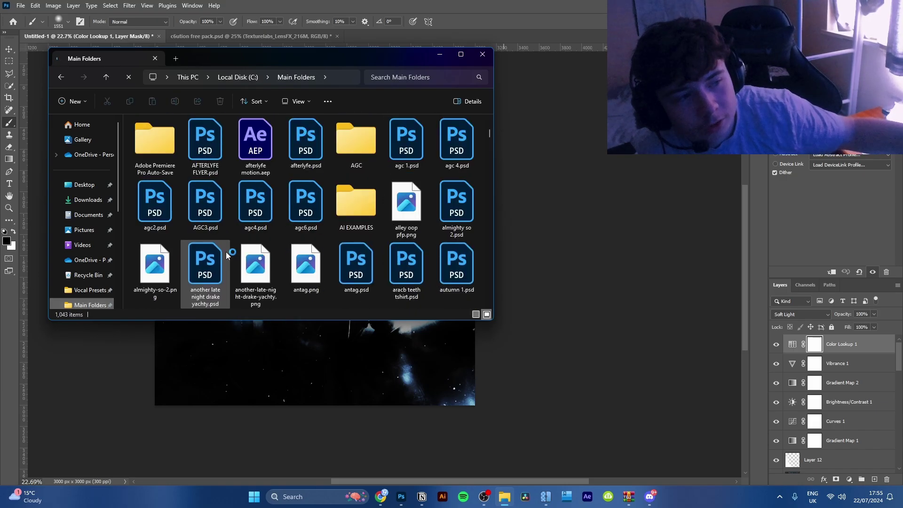
scroll(226, 255, down, 5)
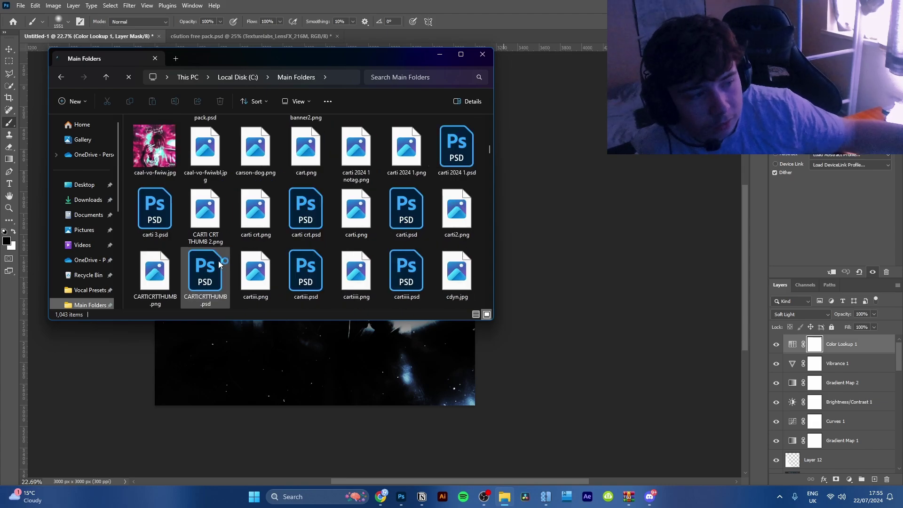
scroll(254, 248, down, 3)
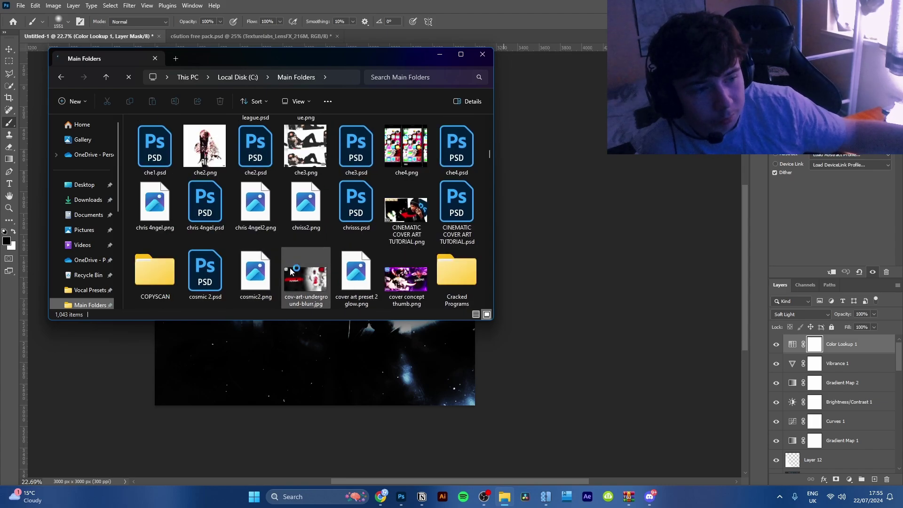
double_click(164, 290)
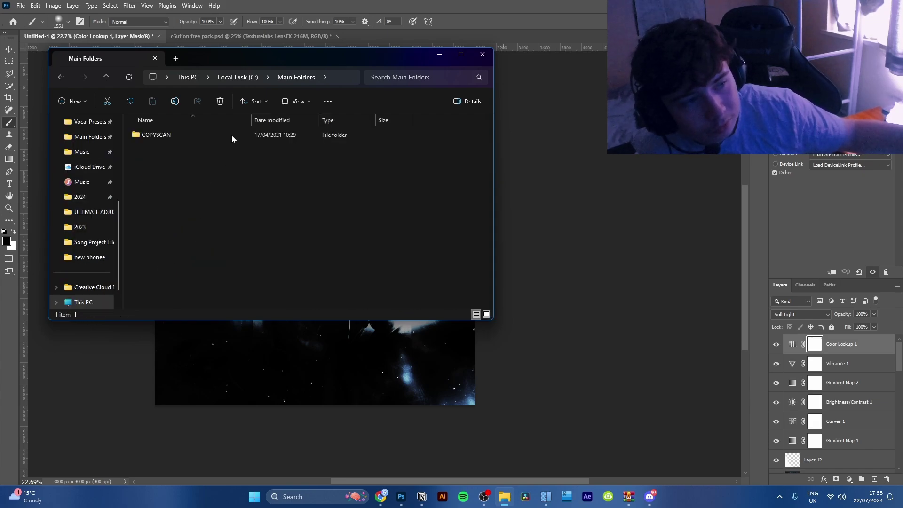
double_click(232, 136)
double_click(229, 147)
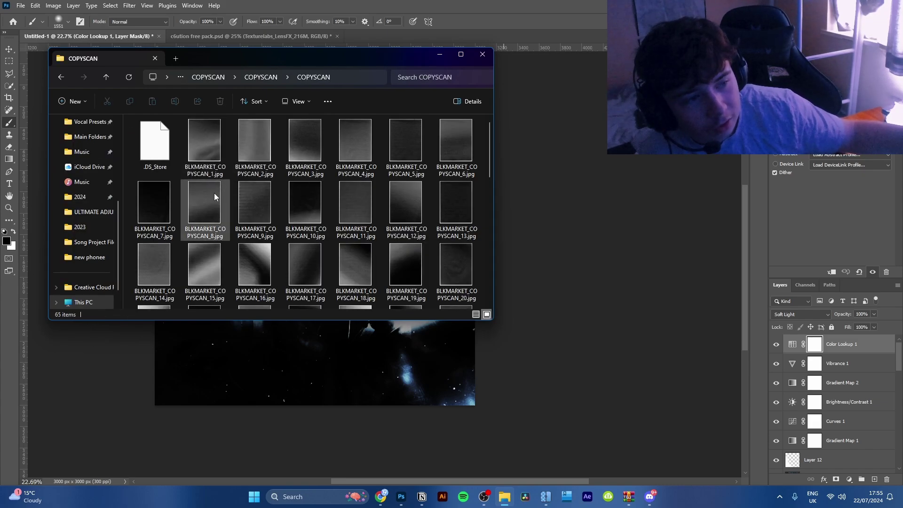
Place BLKMARKET_COPYSCAN_9.jpg in the artwork and scale it to 42.03% so it covers the whole canvas
drag(256, 198, 368, 375)
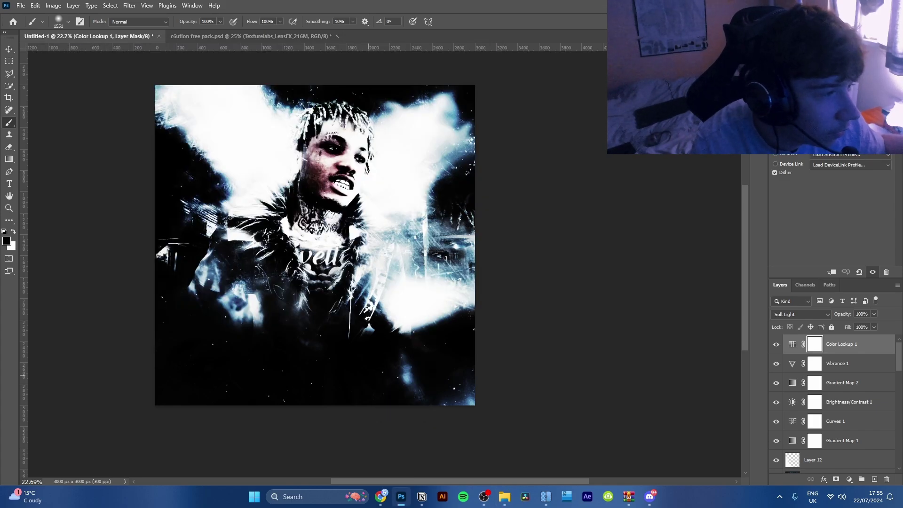
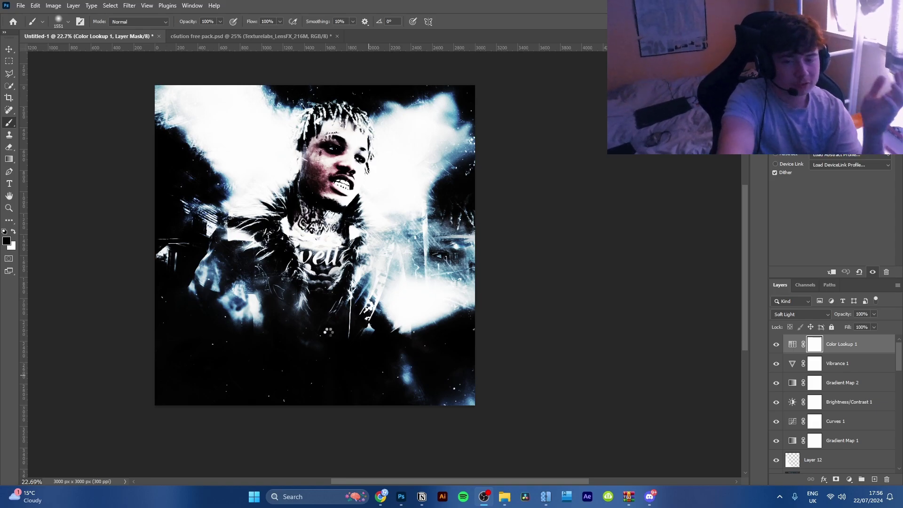
key(ctrl+t)
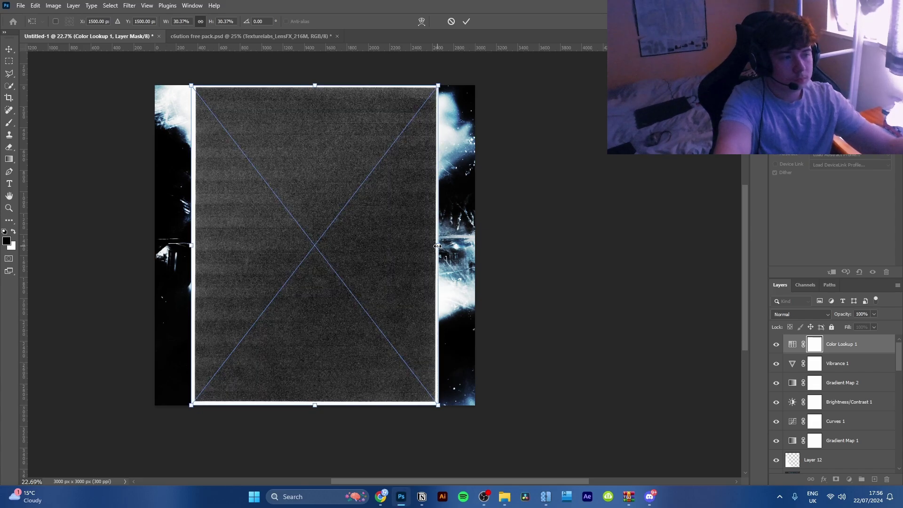
drag(440, 246, 487, 245)
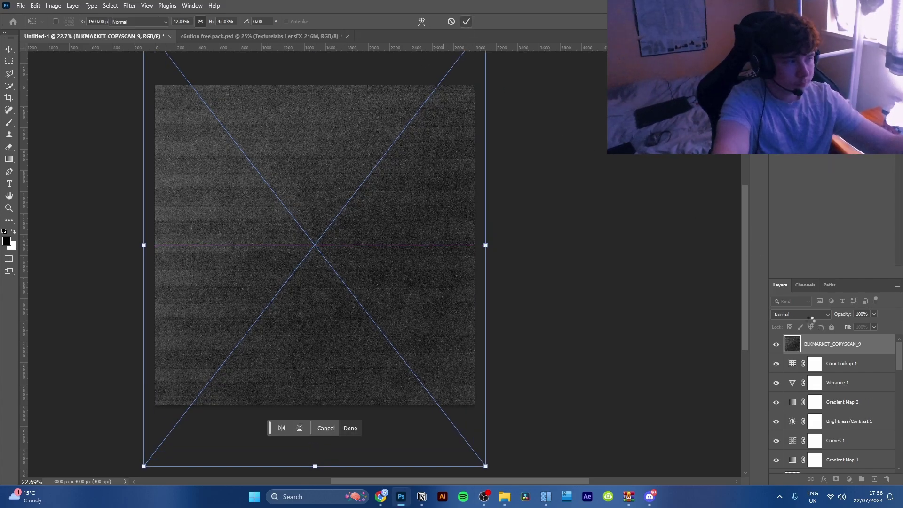
click(465, 21)
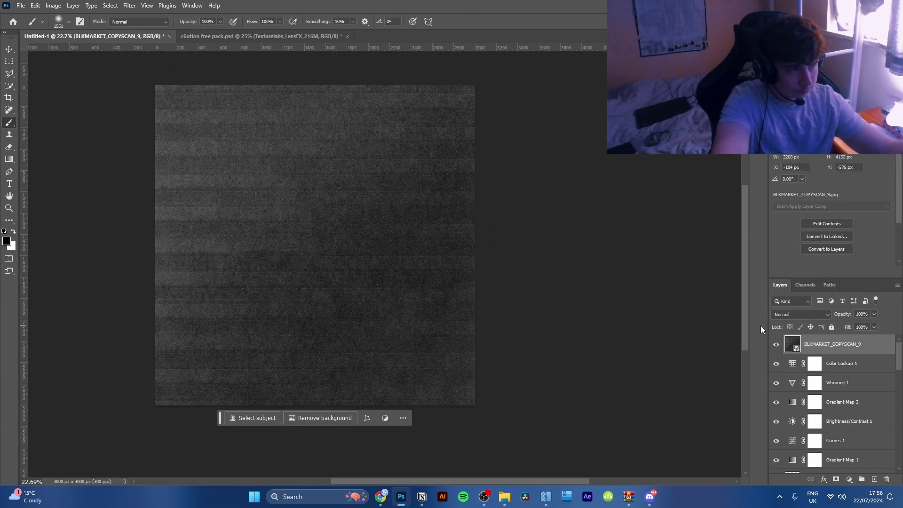
Set the BLKMARKET_COPYSCAN_9 layer's blend mode to Linear Dodge (Add) and move it below Gradient Map 1
click(801, 312)
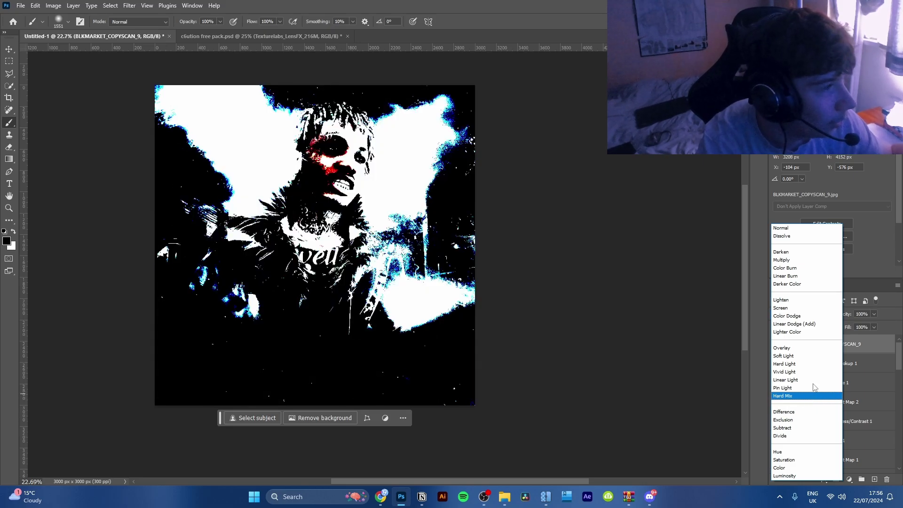
click(815, 324)
key(ctrl+bracketleft)
key(ctrl+bracketleft)
key(ctrl+bracketleft)
key(ctrl+bracketleft)
key(ctrl+bracketleft)
key(ctrl+bracketleft)
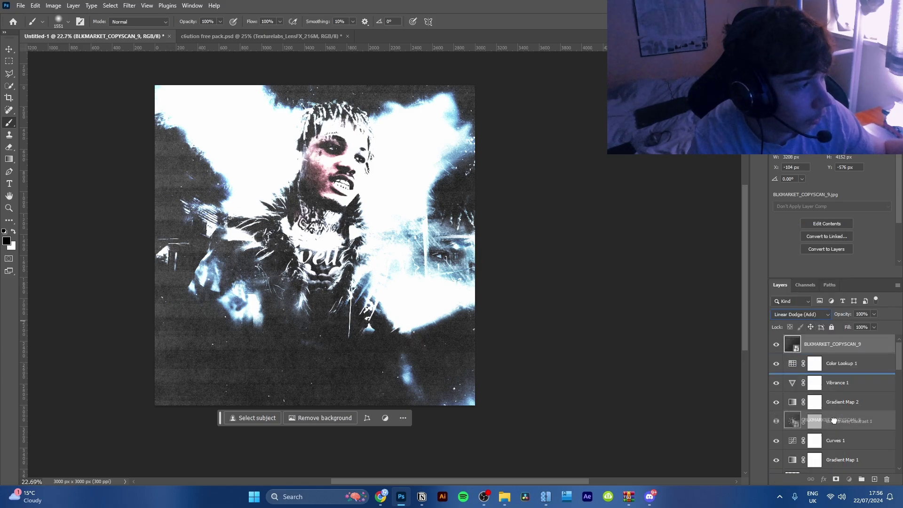
Change the BLKMARKET_COPYSCAN_9 layer's blend mode to Soft Light, set its fill to 33% and check its effect
click(802, 315)
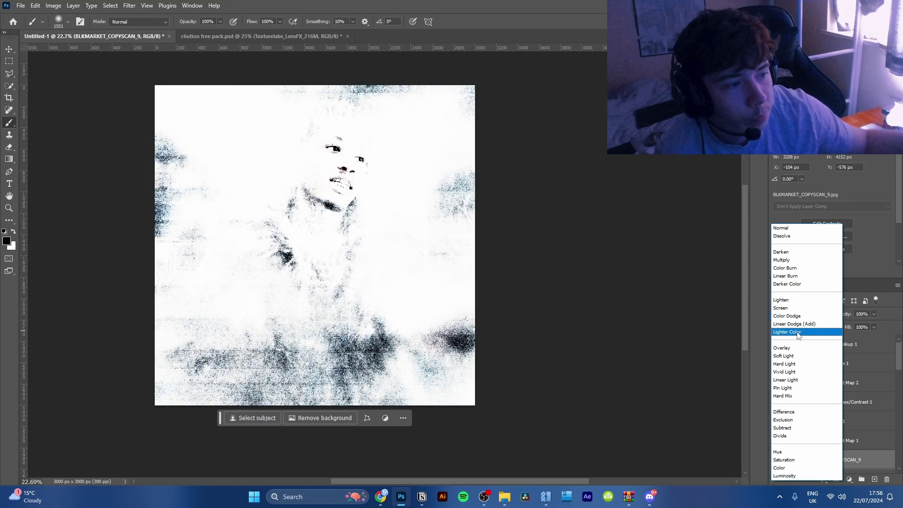
click(796, 355)
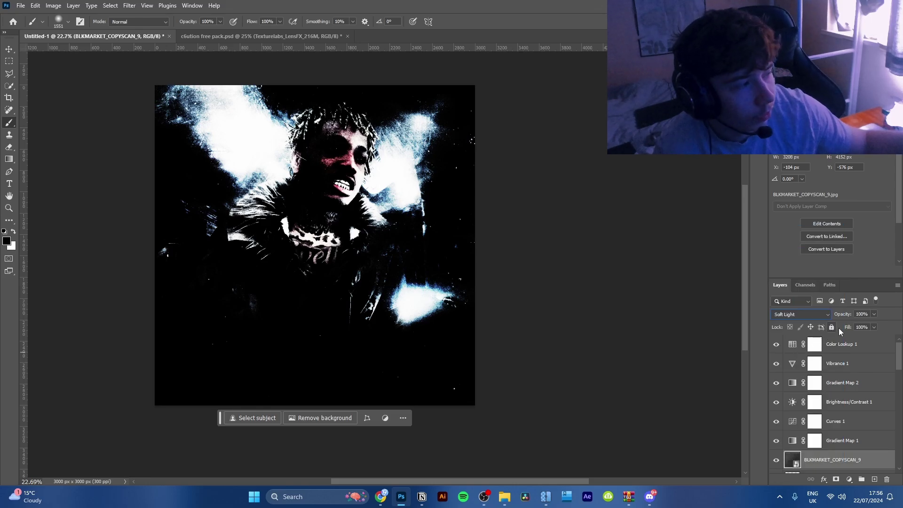
drag(849, 330, 839, 331)
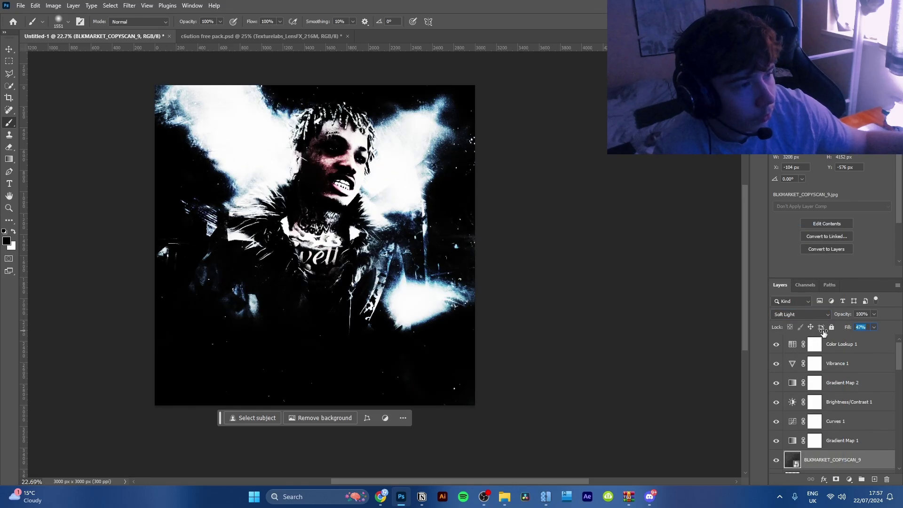
click(777, 460)
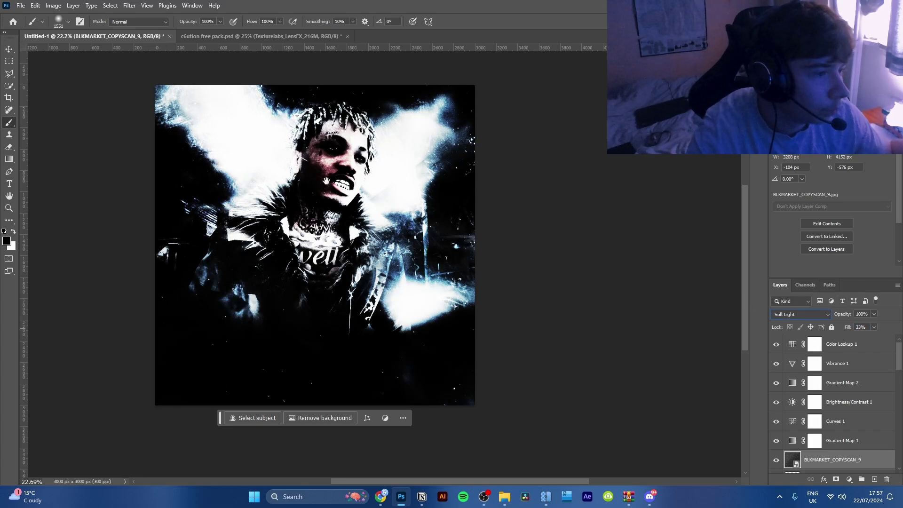
ctrl+click(354, 174)
drag(354, 174, 354, 254)
drag(354, 255, 322, 171)
drag(394, 209, 379, 203)
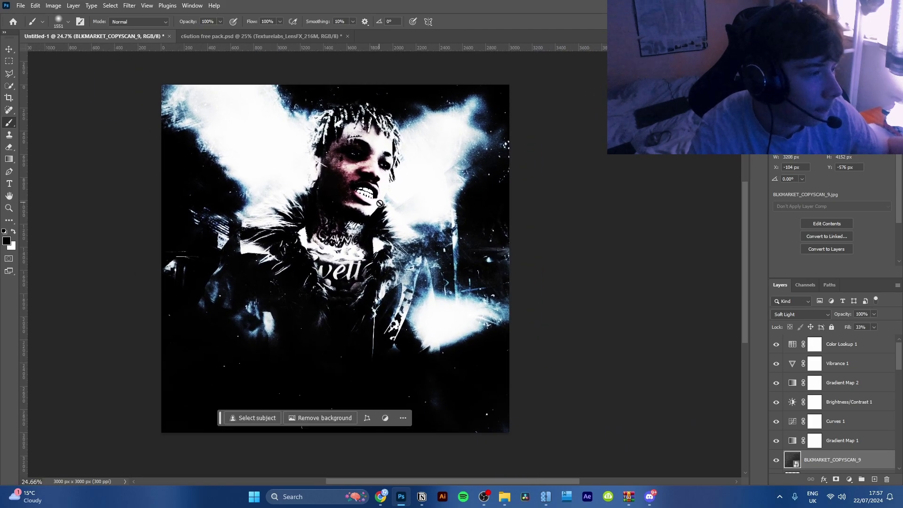
Duplicate Layer 14 and Layer 14 copy together and merge the two duplicates into one layer
scroll(846, 439, down, 3)
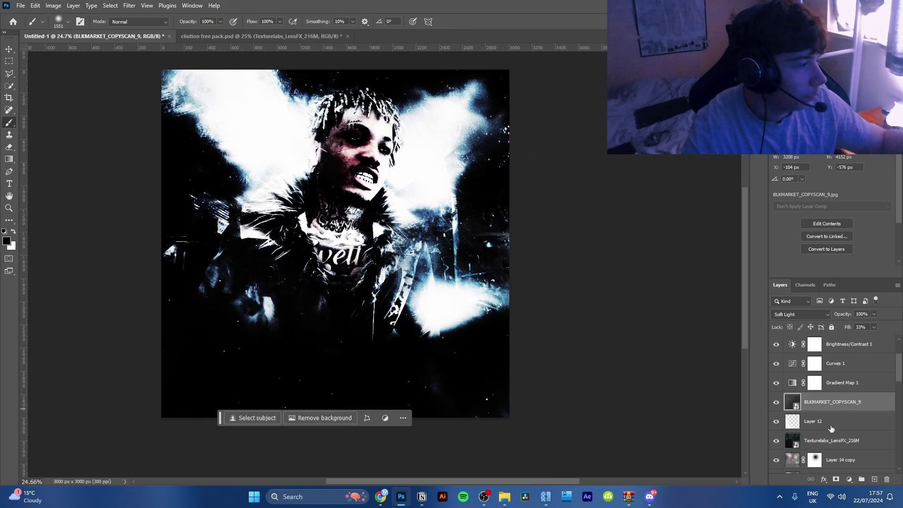
click(842, 422)
scroll(832, 430, down, 3)
click(838, 402)
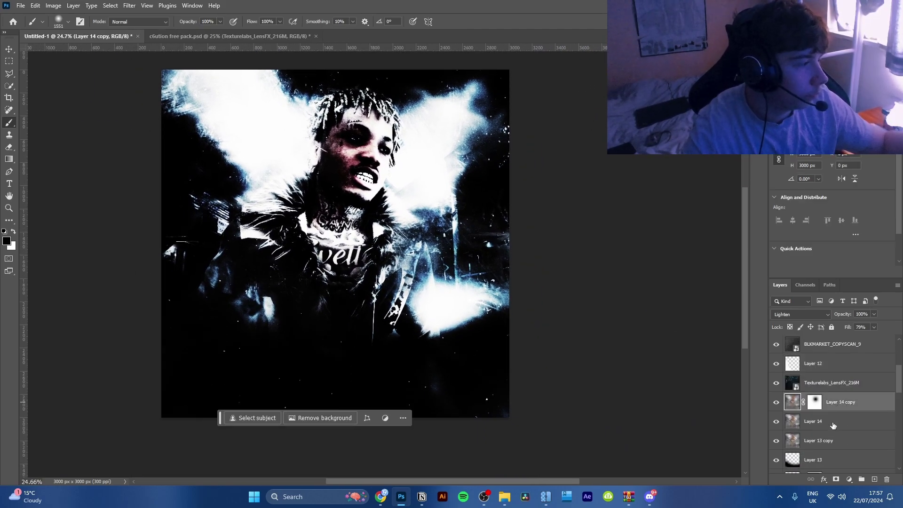
shift+click(832, 422)
key(ctrl+j)
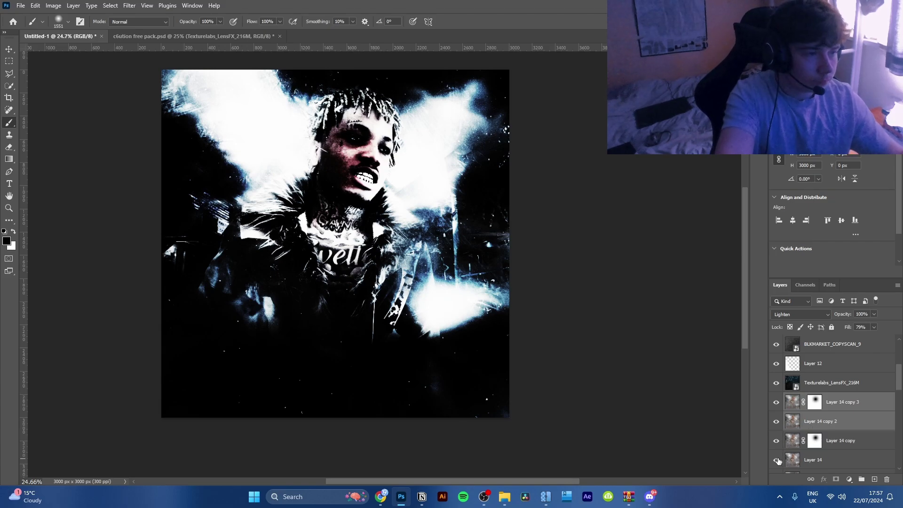
key(ctrl+e)
Duplicate the merged Layer 14 copy 3 to a new layer, flip it vertically and scale it to 130.87%
key(ctrl+a)
key(ctrl+j)
key(ctrl+t)
right_click(415, 100)
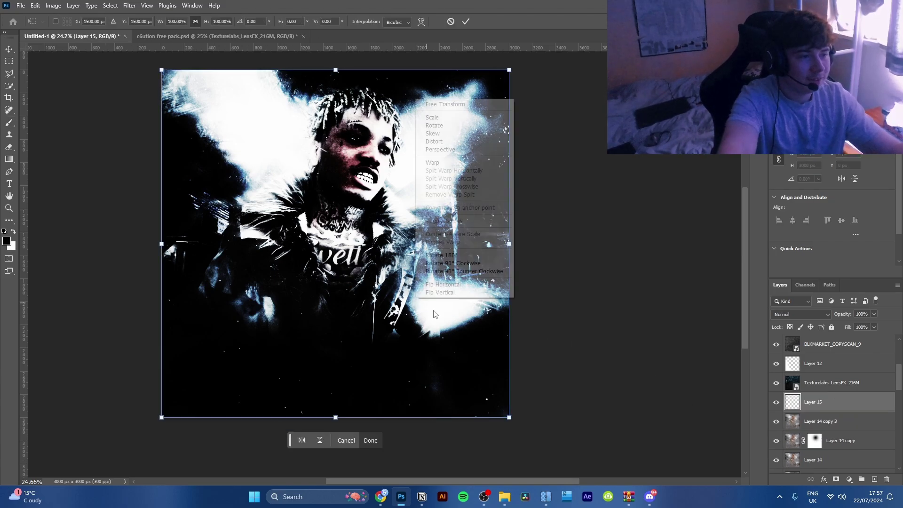
click(446, 293)
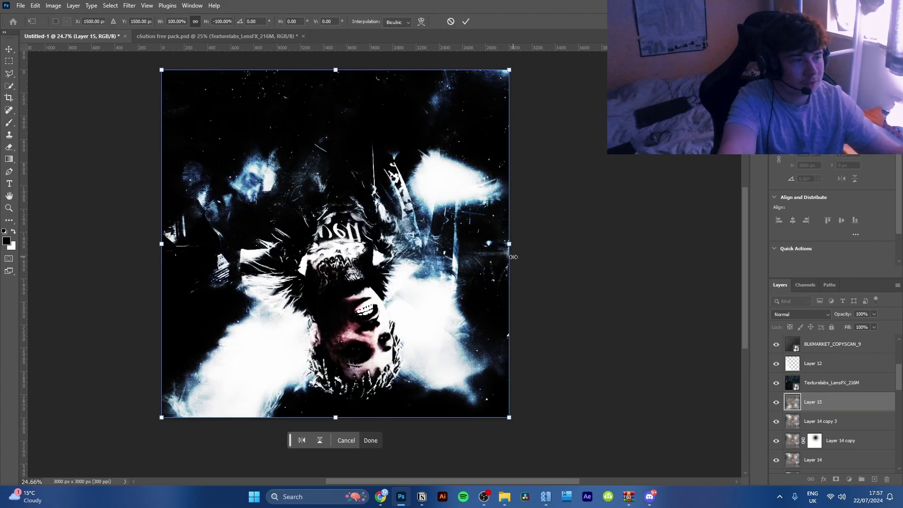
drag(513, 257, 574, 242)
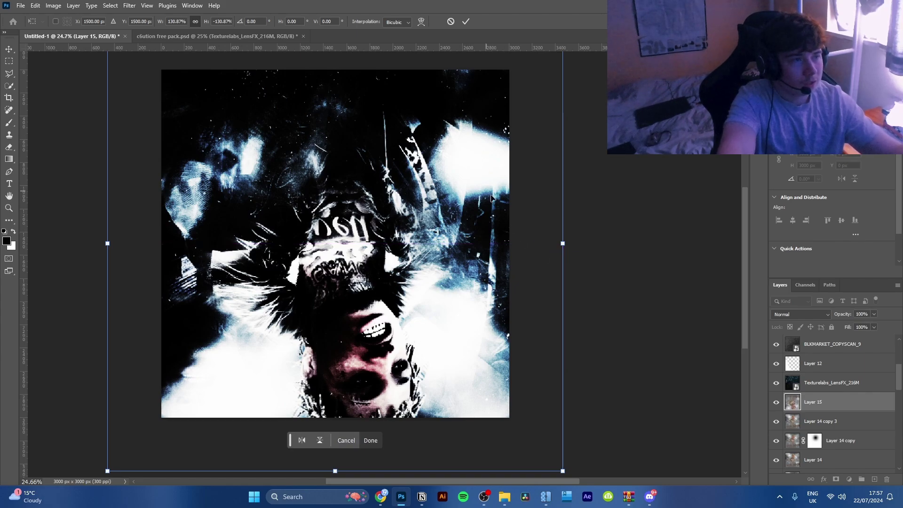
click(466, 22)
key(b)
Set Layer 15 to Darken, paint black on a new layer mask across its upper area, and lower its fill to 0%
click(799, 314)
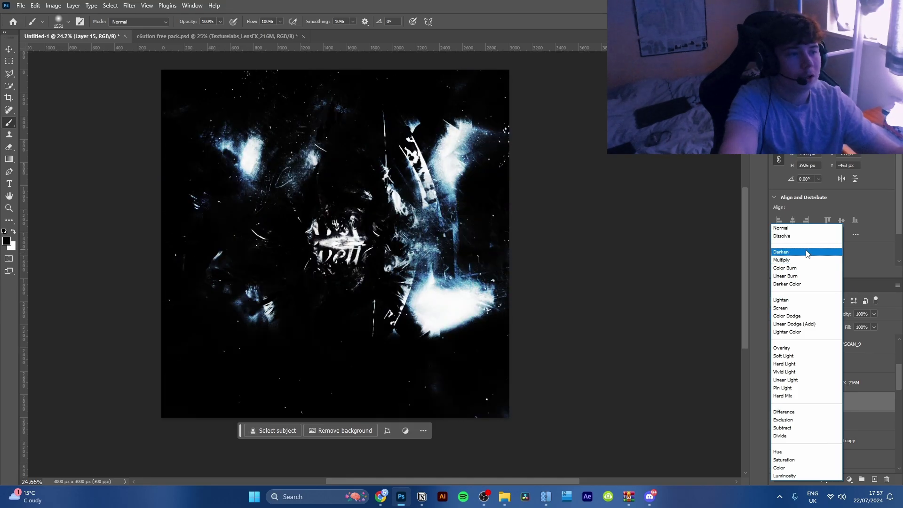
click(805, 253)
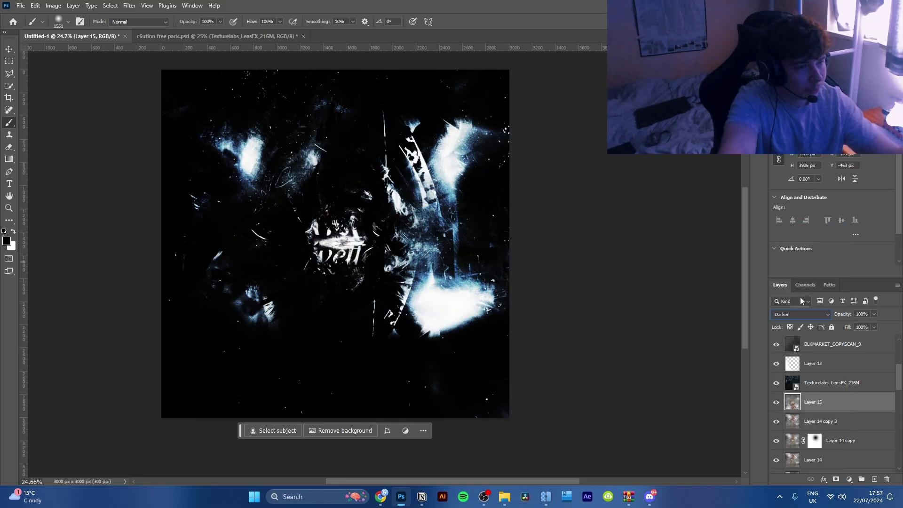
click(836, 479)
mouse_move(333, 171)
mouse_down()
mouse_move(338, 157)
mouse_move(322, 121)
mouse_move(236, 197)
mouse_move(383, 272)
mouse_move(470, 283)
mouse_move(423, 90)
mouse_move(350, 136)
mouse_move(205, 272)
mouse_move(439, 282)
mouse_move(292, 202)
mouse_move(436, 245)
mouse_move(419, 177)
mouse_move(499, 188)
mouse_up()
key(x)
drag(821, 327, 800, 323)
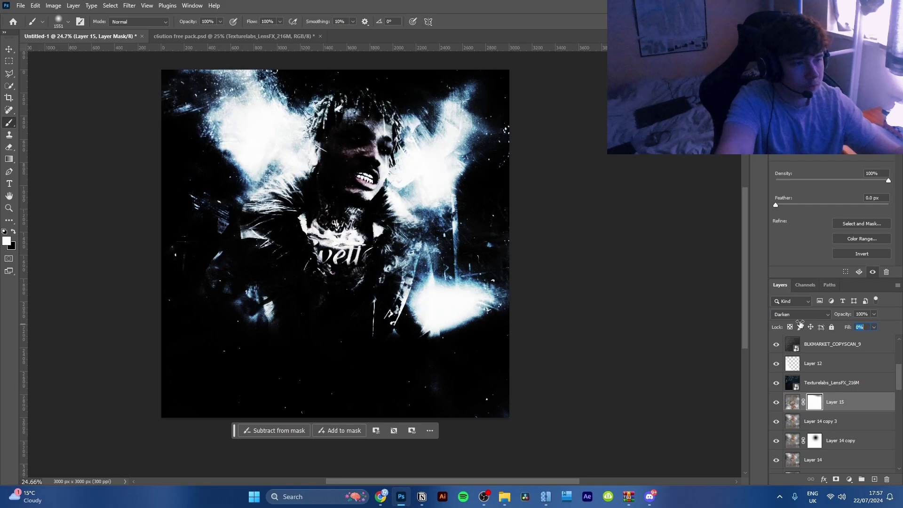
Try the Vivid Light and Difference blend modes on Layer 15 at 100% fill
click(799, 315)
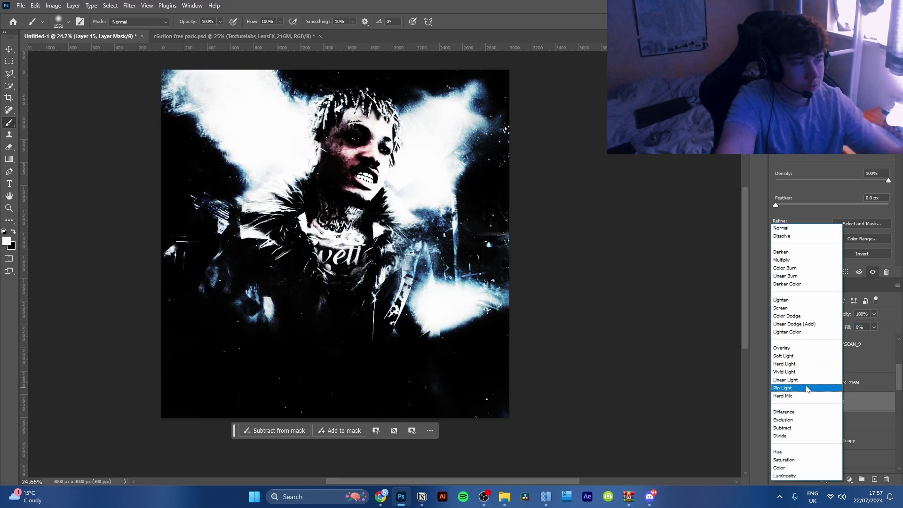
click(784, 371)
drag(847, 327, 848, 356)
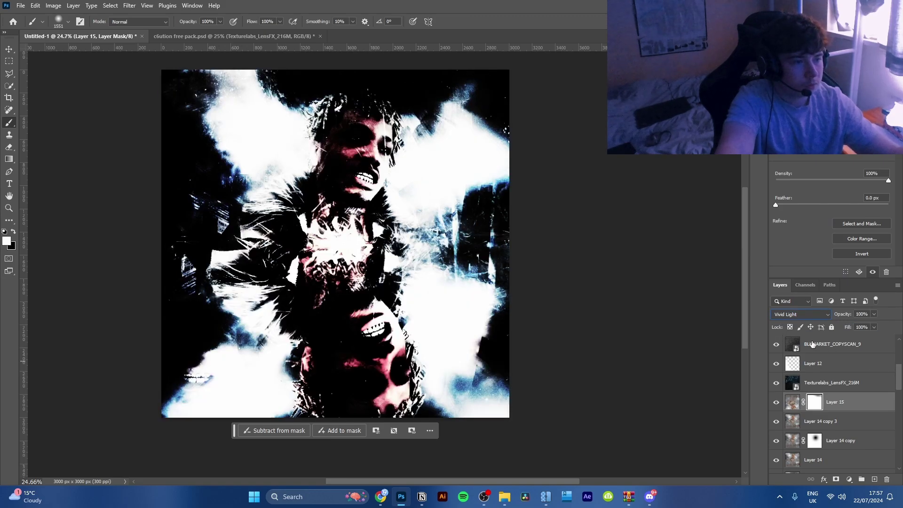
click(791, 314)
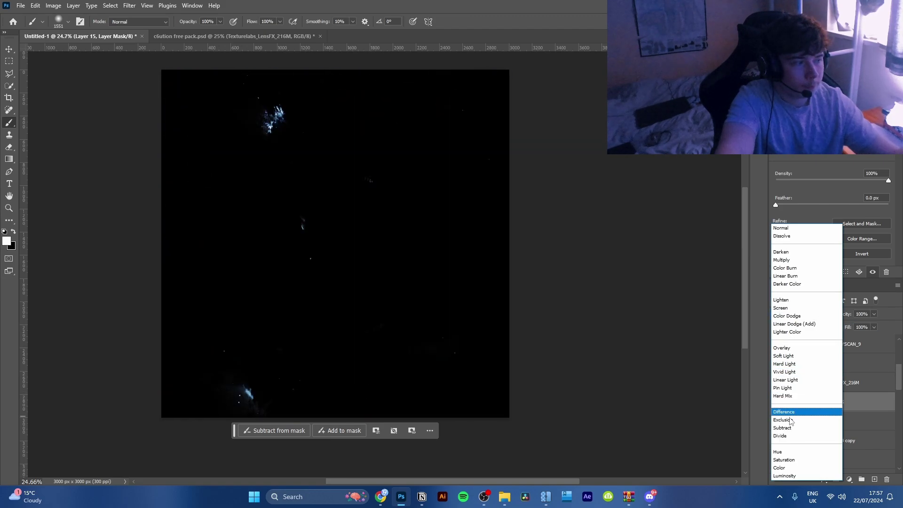
click(789, 413)
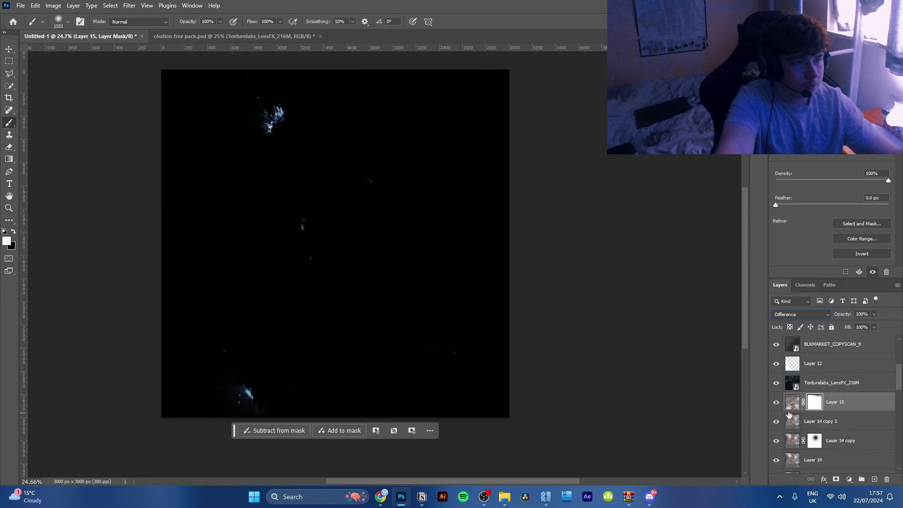
Set Layer 15's blend mode to Divide and paint its mask black to hide the effect over the portrait
click(814, 316)
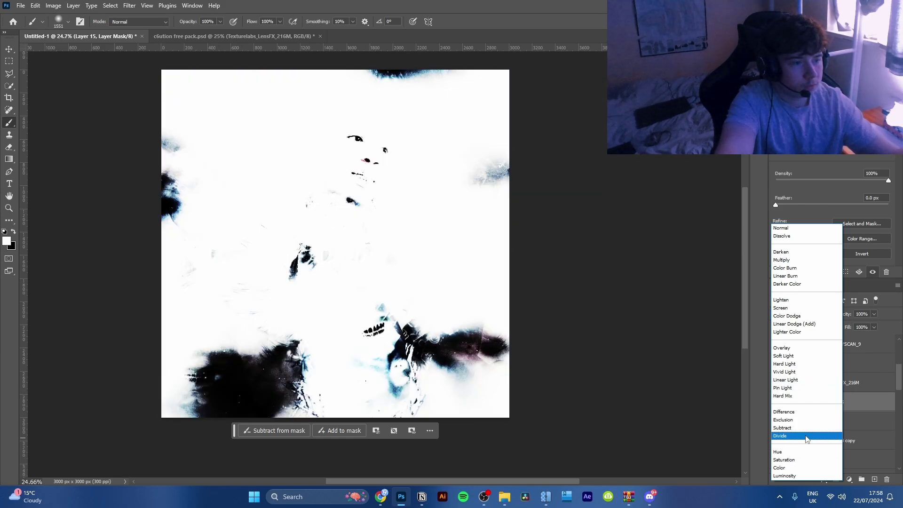
click(799, 435)
key(x)
click(368, 280)
mouse_move(368, 279)
mouse_down()
mouse_move(308, 228)
mouse_move(335, 154)
mouse_move(242, 135)
mouse_move(376, 194)
mouse_move(453, 156)
mouse_move(301, 117)
mouse_move(527, 283)
mouse_move(418, 158)
mouse_move(409, 252)
mouse_move(517, 355)
mouse_move(555, 363)
mouse_move(328, 179)
mouse_move(172, 337)
mouse_move(212, 261)
mouse_move(212, 325)
mouse_move(135, 380)
mouse_move(375, 317)
mouse_up()
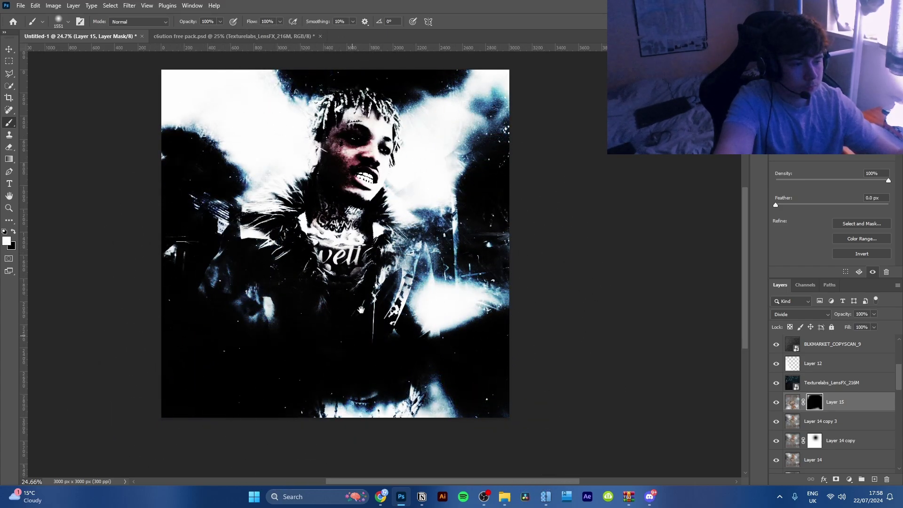
Paint white on Layer 15's mask along the canvas's bottom and side edges to bring the Divide effect back there
scroll(272, 412, down, 5)
mouse_move(582, 341)
mouse_down()
mouse_move(322, 341)
mouse_move(165, 327)
mouse_move(149, 303)
mouse_move(265, 354)
mouse_move(232, 343)
mouse_up()
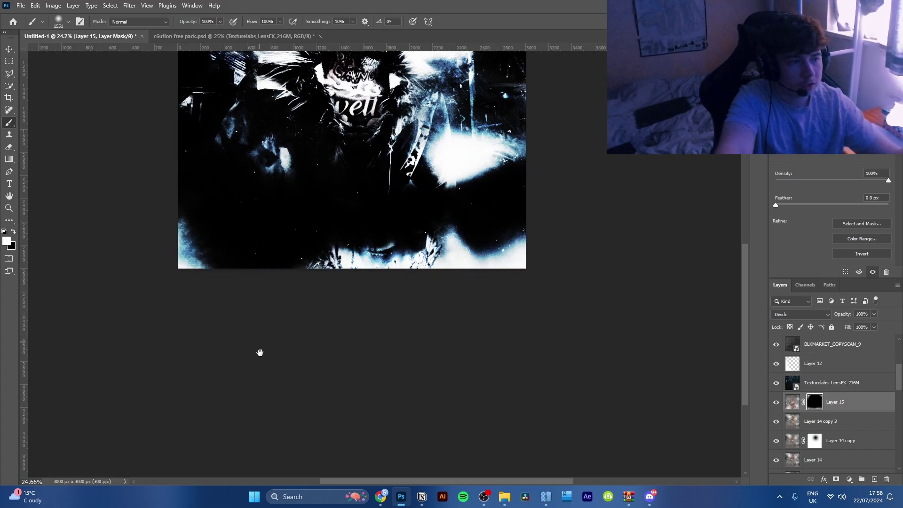
scroll(258, 353, up, 2)
key(x)
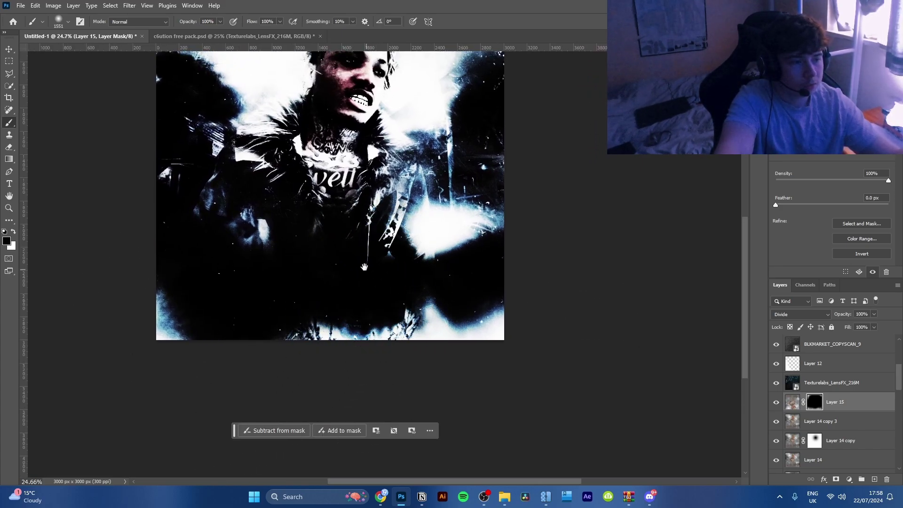
scroll(446, 329, up, 2)
key(x)
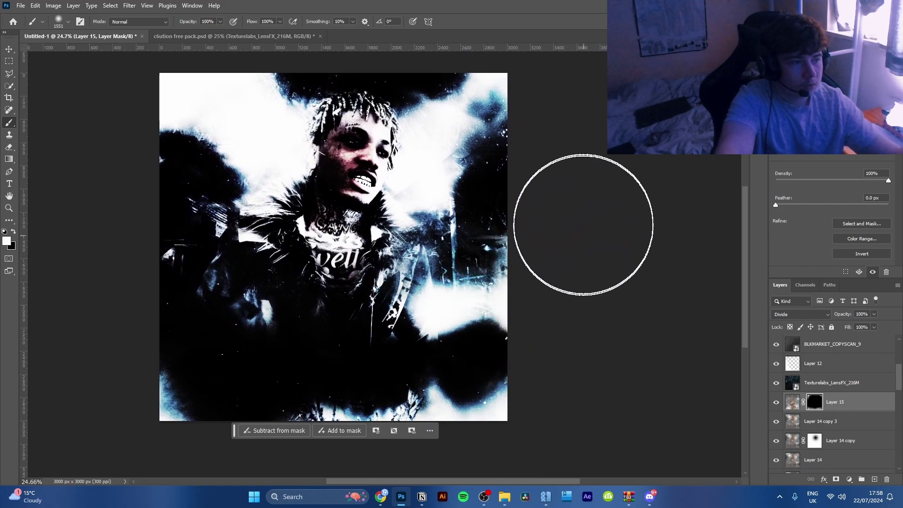
scroll(582, 197, up, 2)
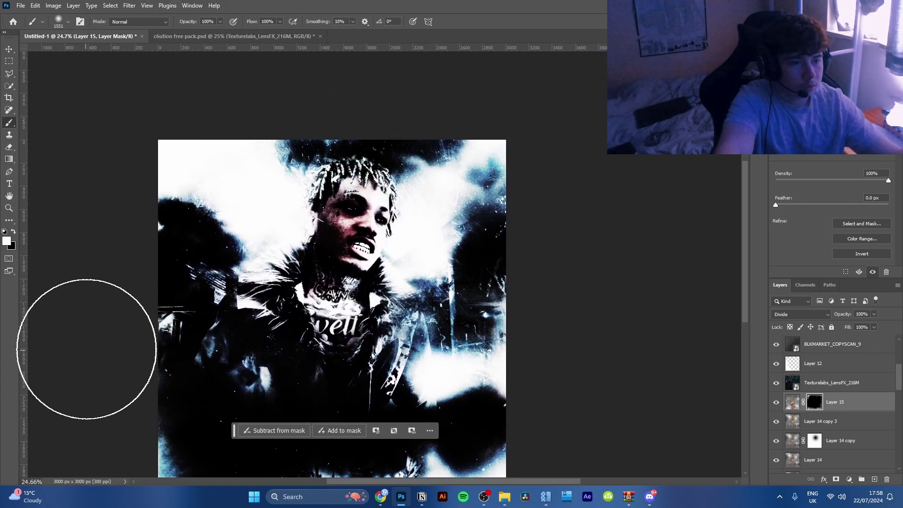
drag(191, 244, 187, 174)
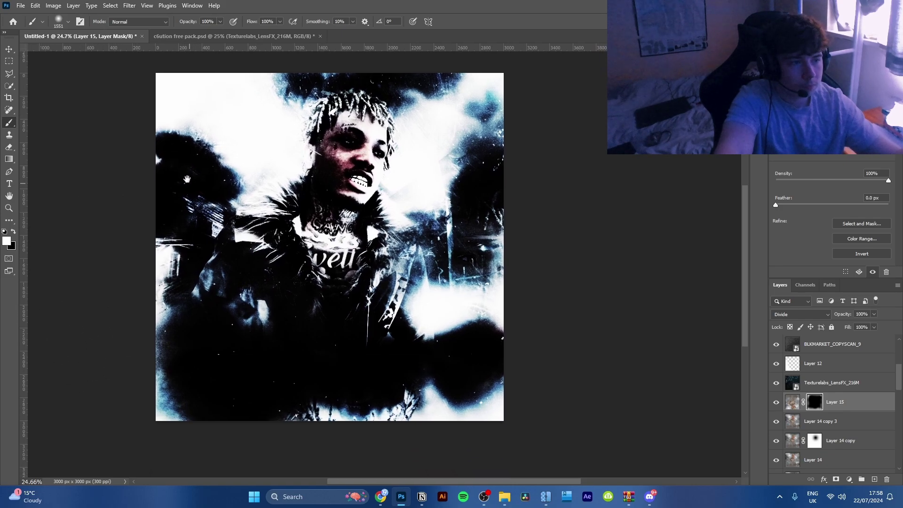
Reduce Layer 15's fill to 49% and check the softened effect on the artwork
drag(824, 326, 824, 326)
mouse_move(265, 151)
mouse_down()
mouse_move(339, 160)
mouse_move(466, 222)
mouse_up()
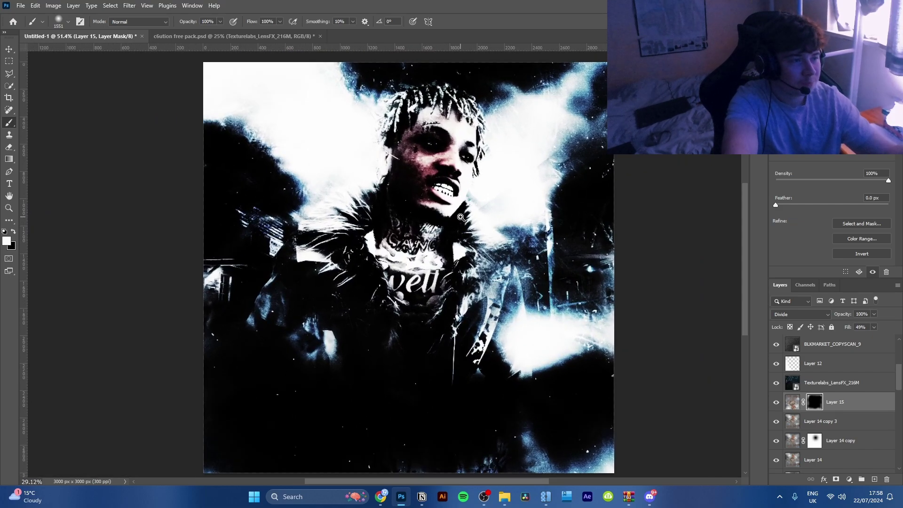
drag(470, 293, 423, 269)
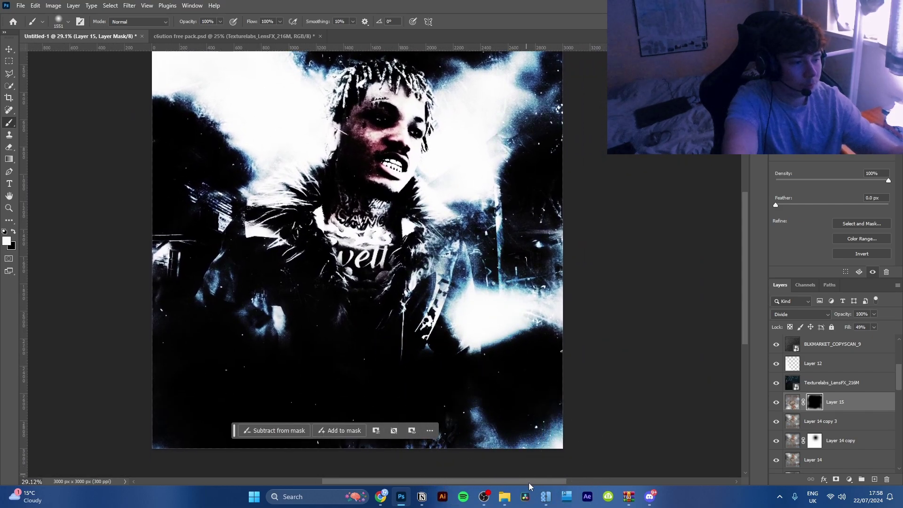
Search the Main Folders directory in File Explorer for "parental" and place Parental_Advisory_label.svg.png in the Photoshop artwork
click(504, 497)
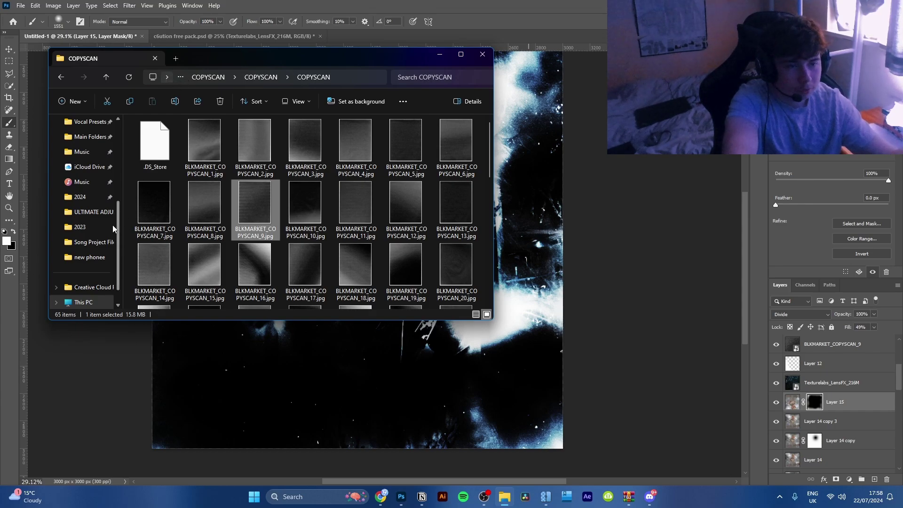
click(87, 137)
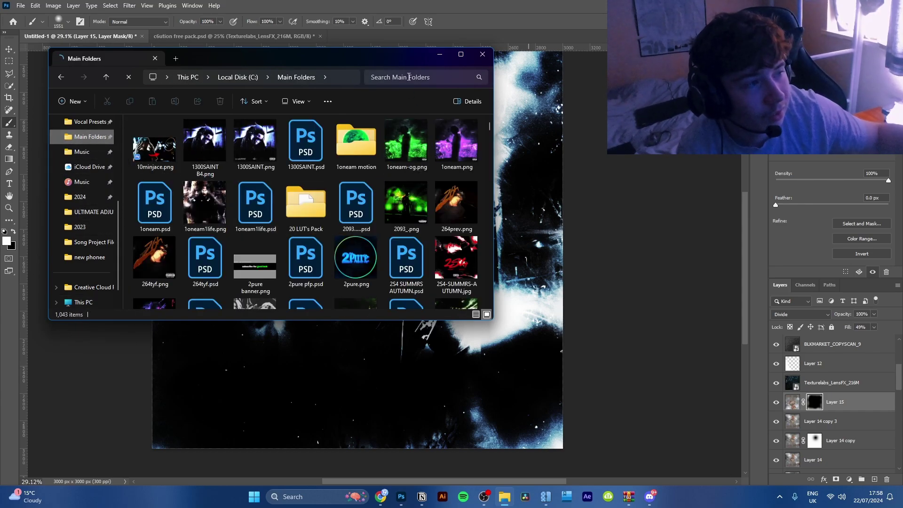
click(409, 77)
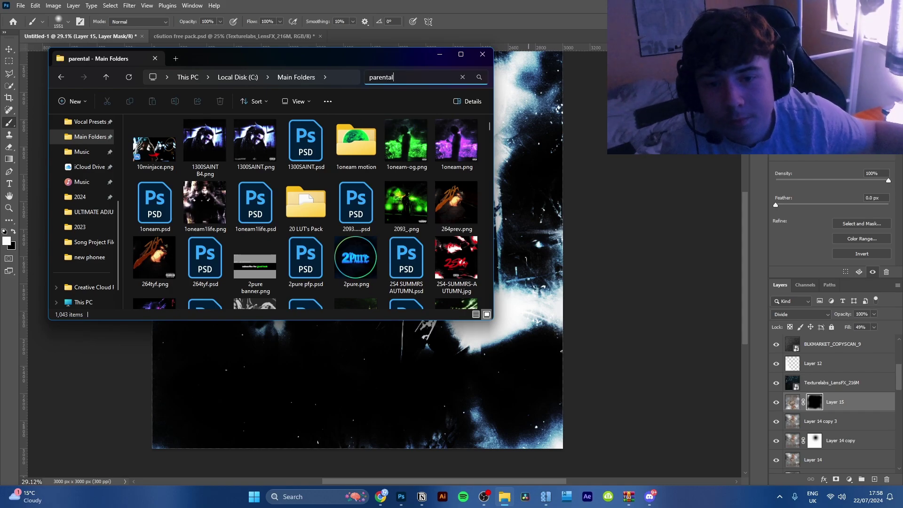
key(Return)
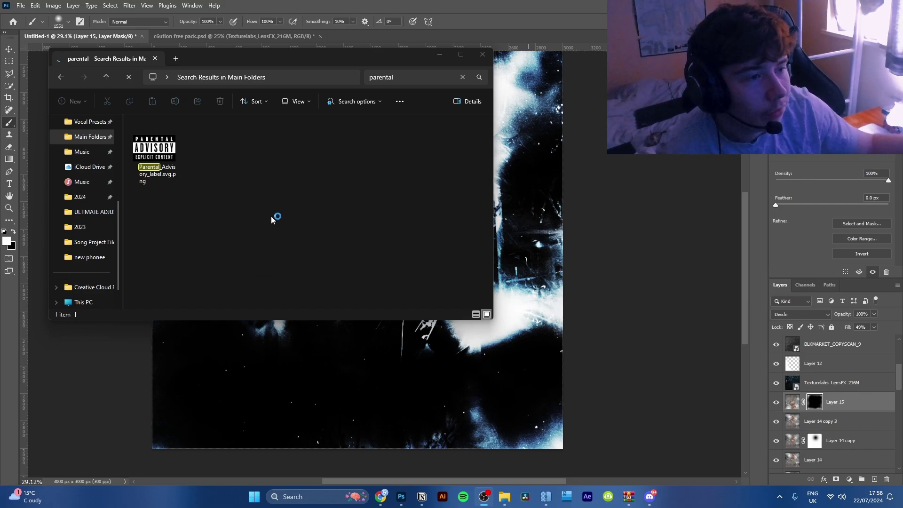
click(351, 374)
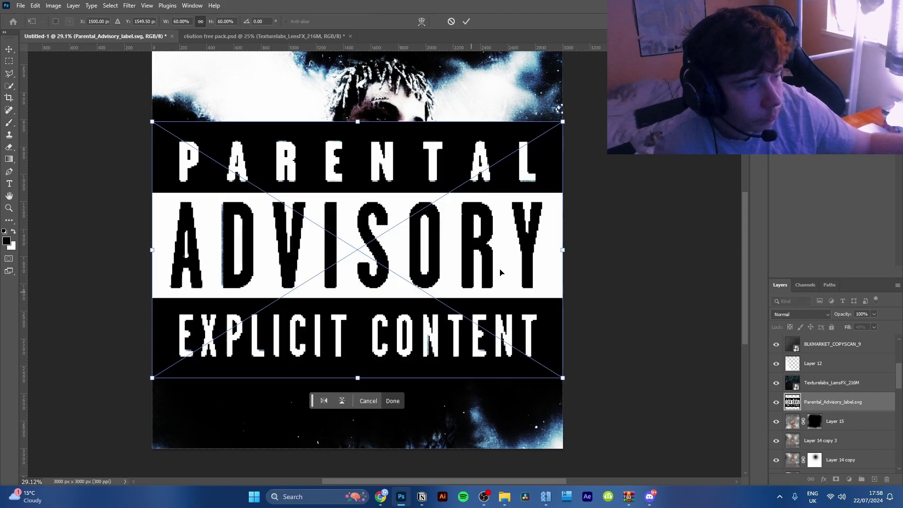
Scale the Parental Advisory label to 3.88% and position it in the artwork's lower-right corner
drag(570, 252, 195, 284)
drag(181, 250, 540, 433)
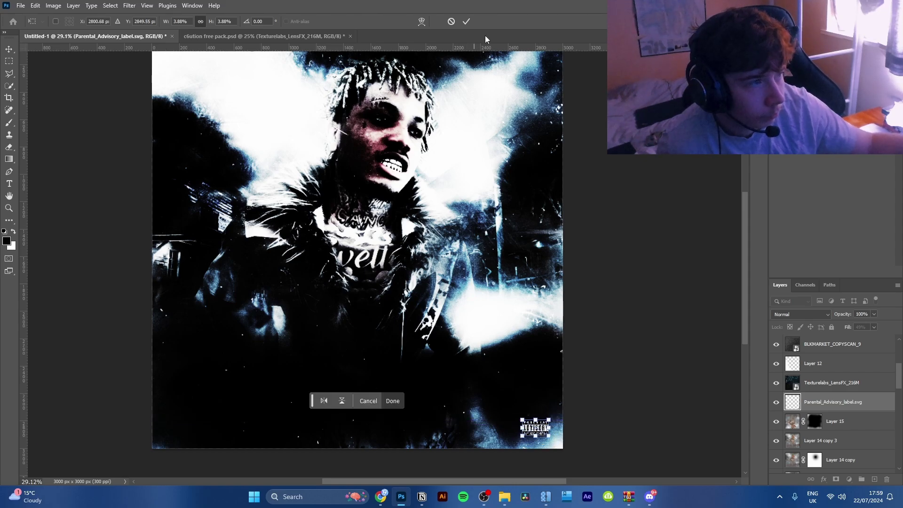
click(467, 23)
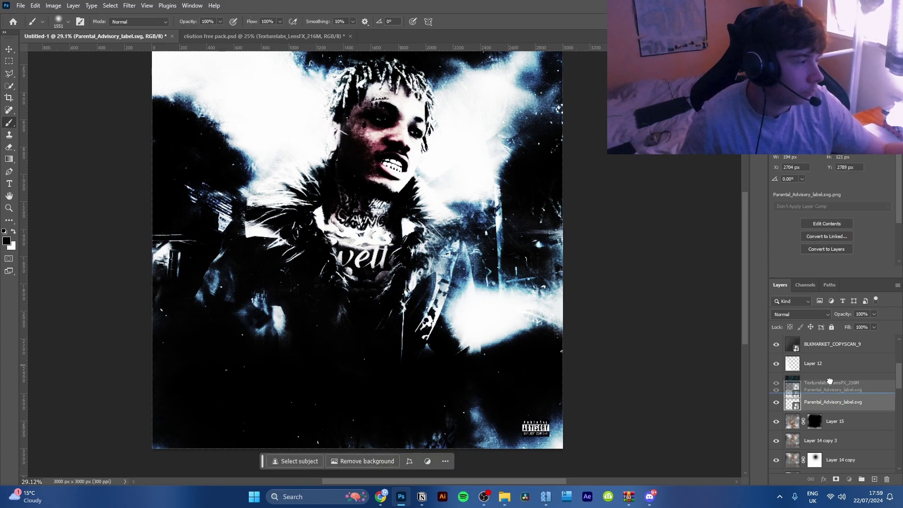
Move the Parental_Advisory_label.svg layer to the top of the layer stack and set its blend mode to Screen
drag(831, 300, 818, 343)
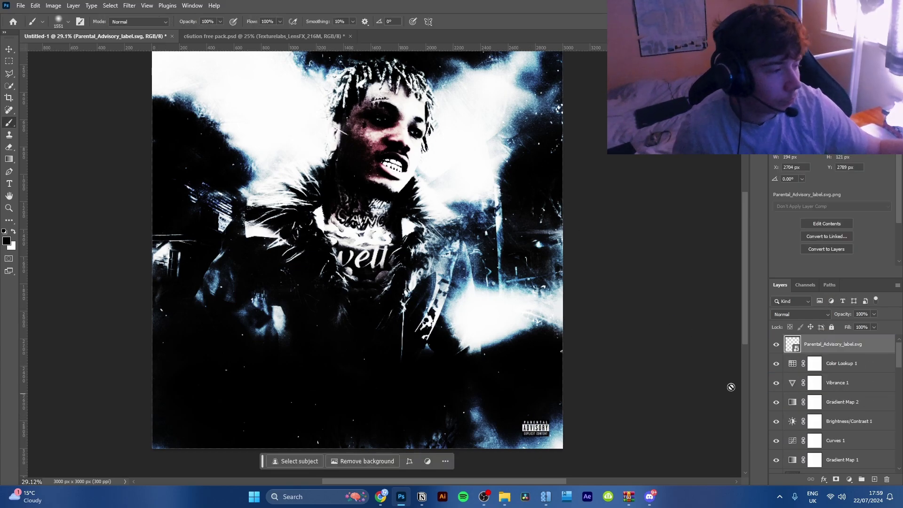
click(794, 314)
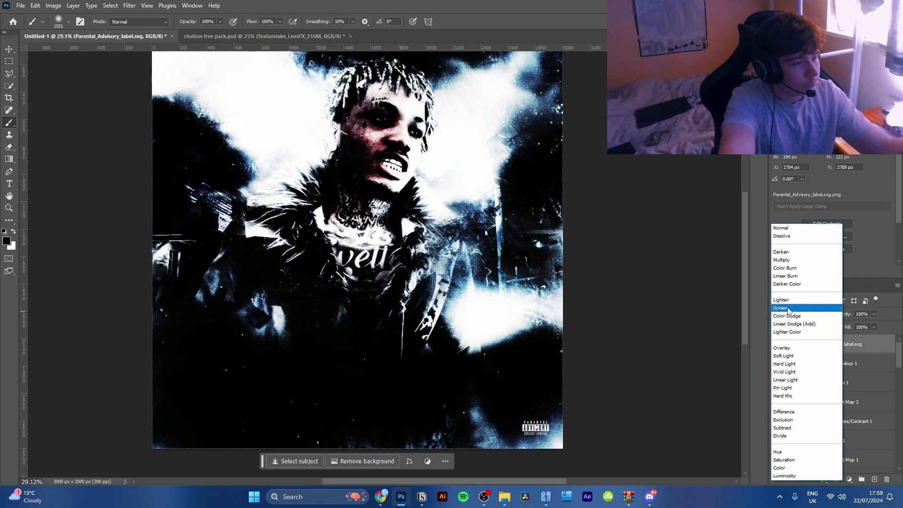
click(788, 308)
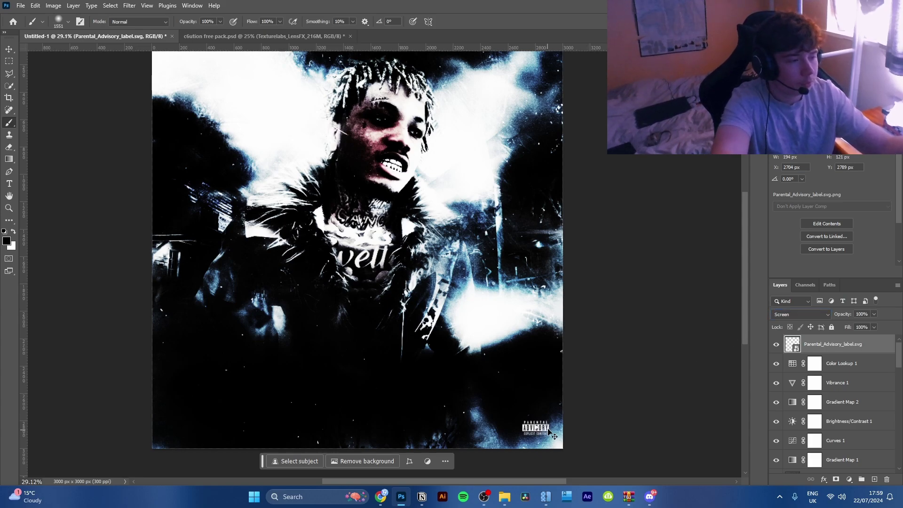
Move the Parental Advisory label to the artwork's lower-left corner and check its placement
key(v)
mouse_move(548, 430)
mouse_down()
mouse_move(198, 414)
mouse_move(168, 435)
mouse_move(202, 434)
mouse_up()
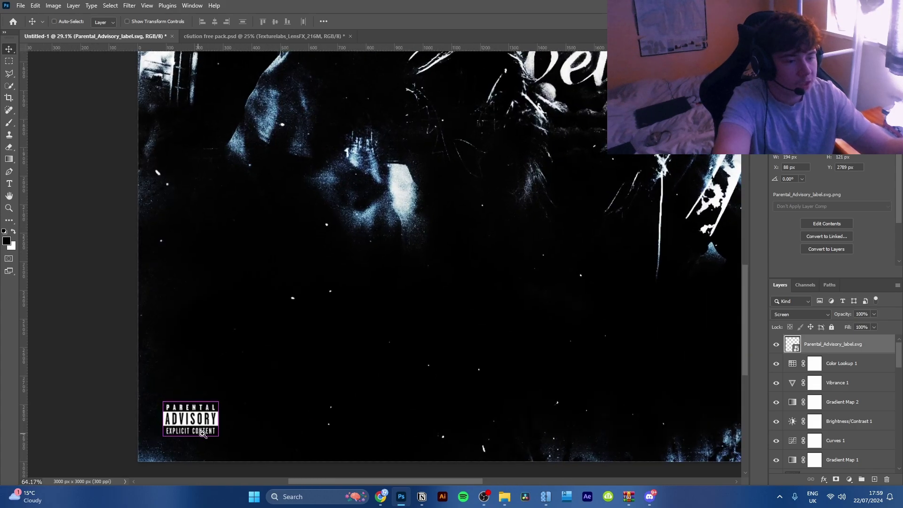
scroll(203, 434, down, 5)
drag(243, 383, 223, 373)
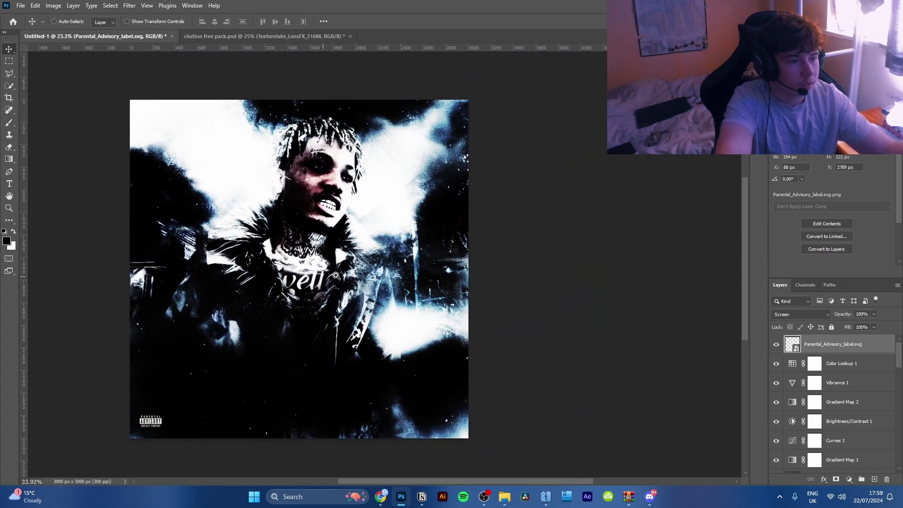
scroll(301, 263, up, 3)
scroll(404, 347, down, 1)
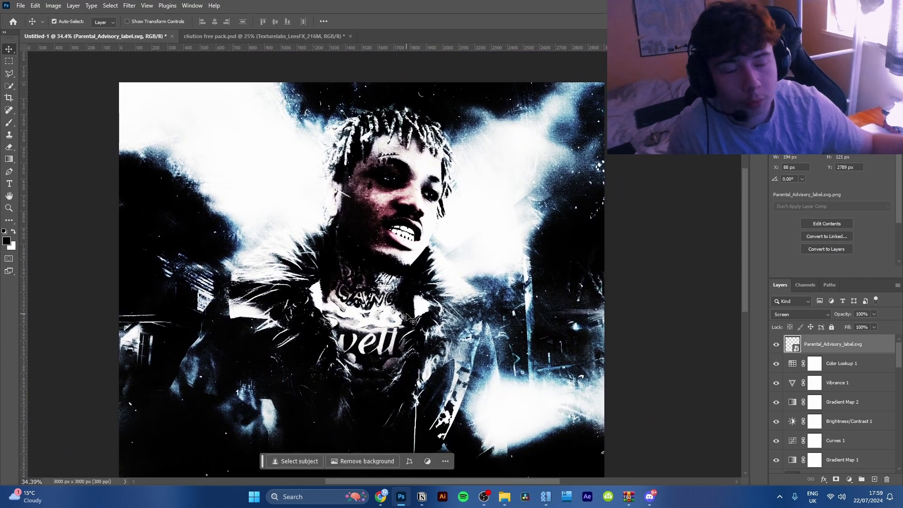
Compare the artwork with Color Lookup 1 hidden and shown, and review that adjustment's 3D LUT choices
click(779, 366)
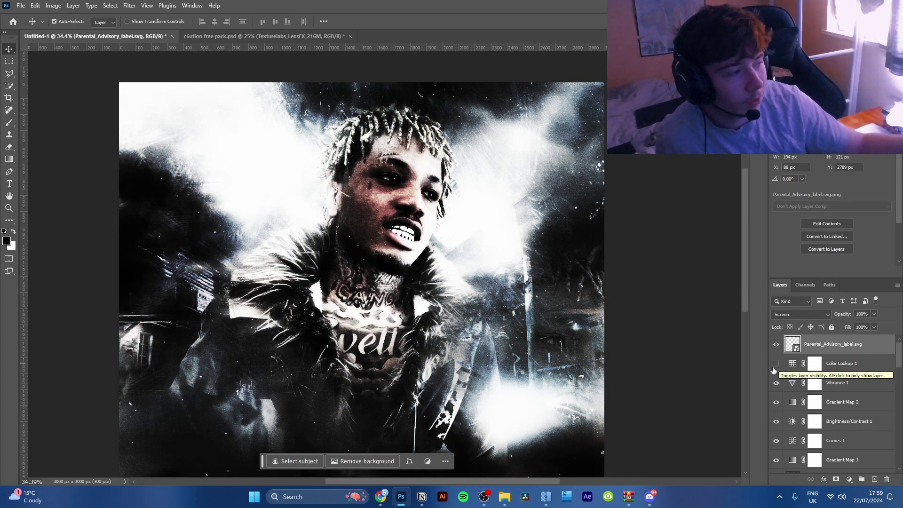
click(776, 366)
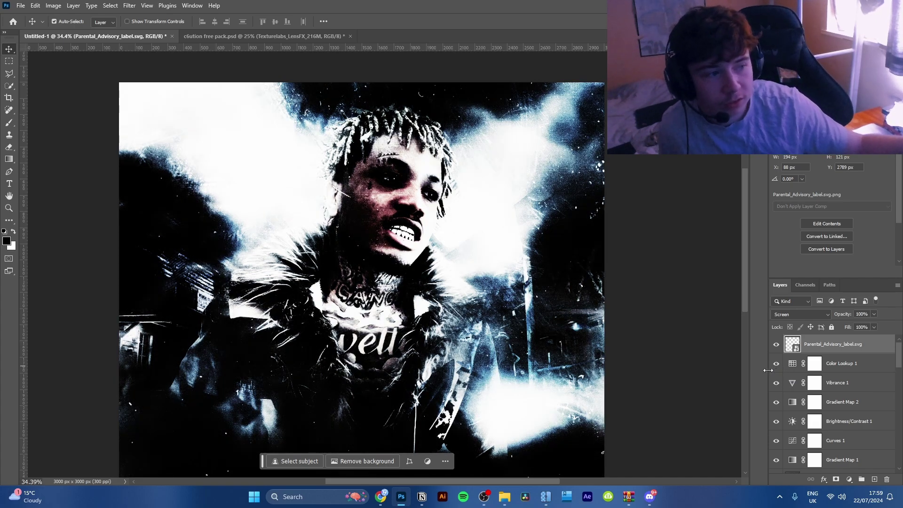
click(814, 364)
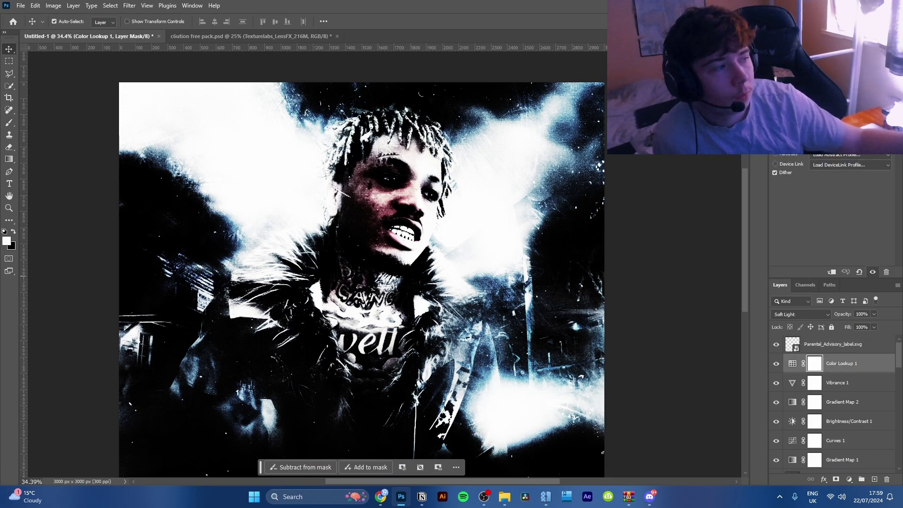
click(846, 145)
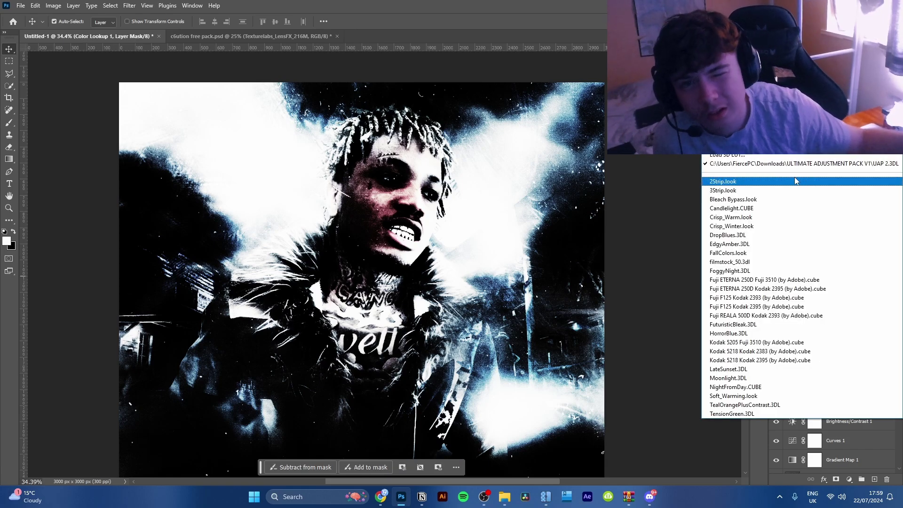
click(568, 197)
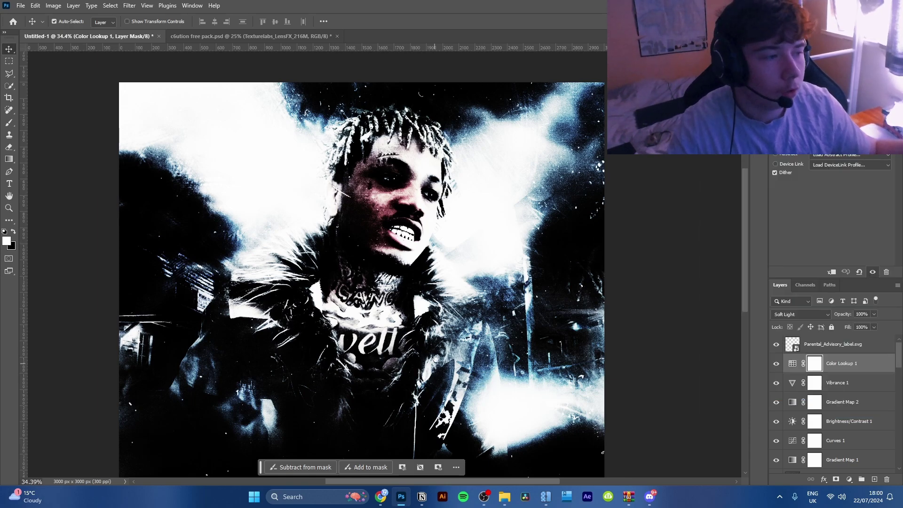
drag(437, 355, 420, 352)
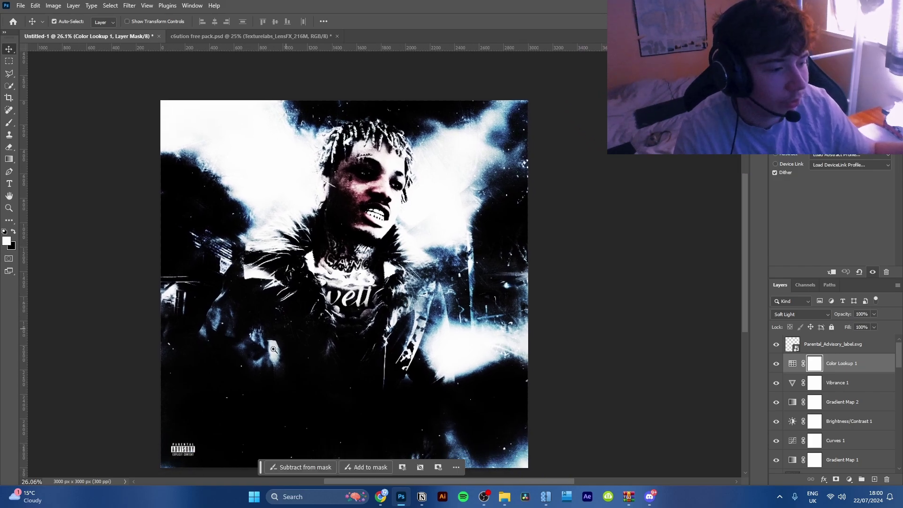
drag(167, 458, 222, 401)
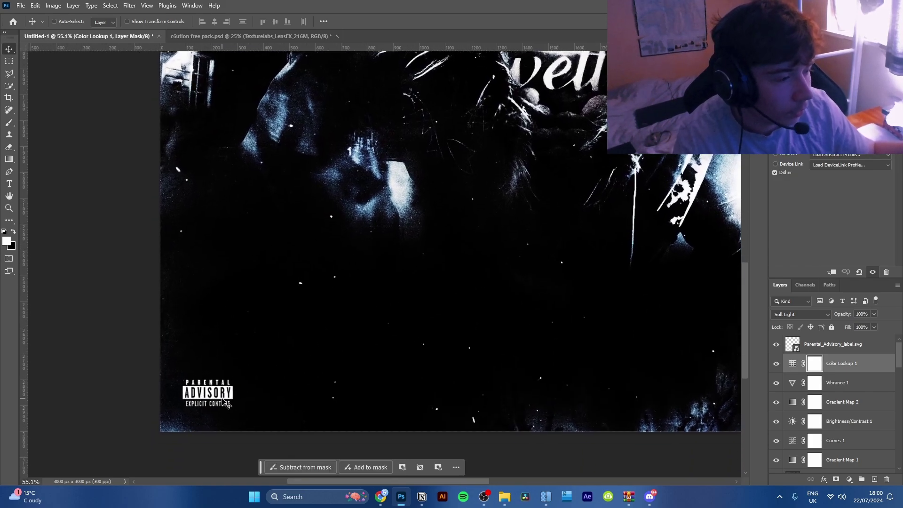
click(805, 350)
drag(542, 195, 392, 248)
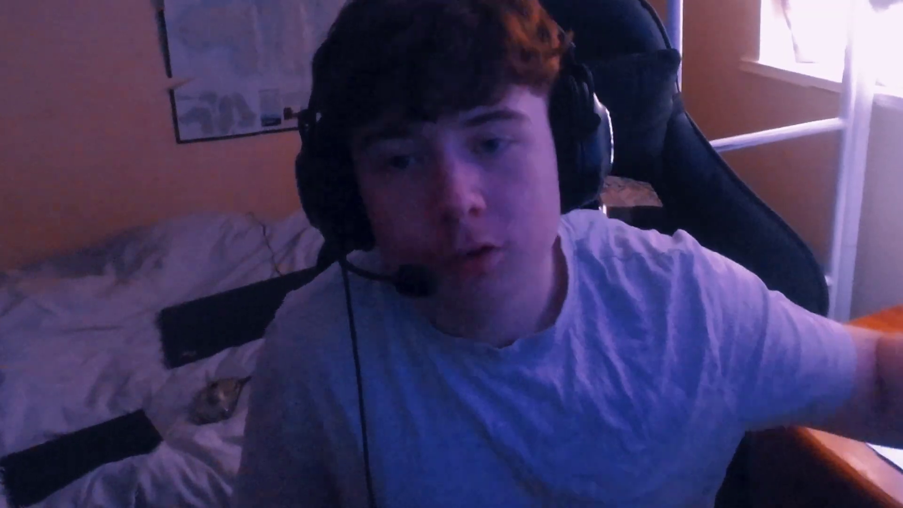